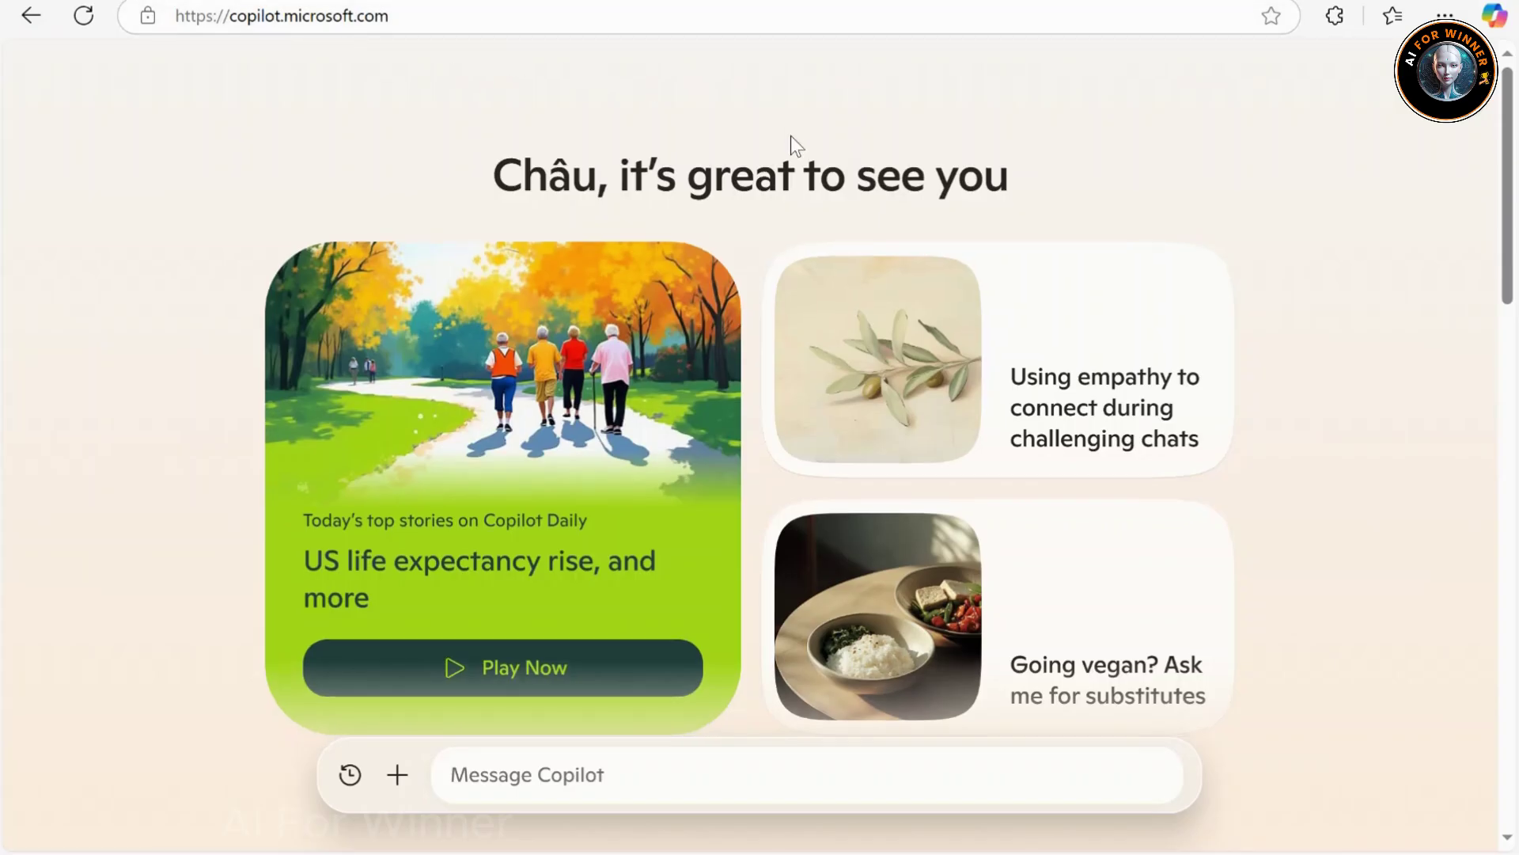
scroll(790, 145, down, 4)
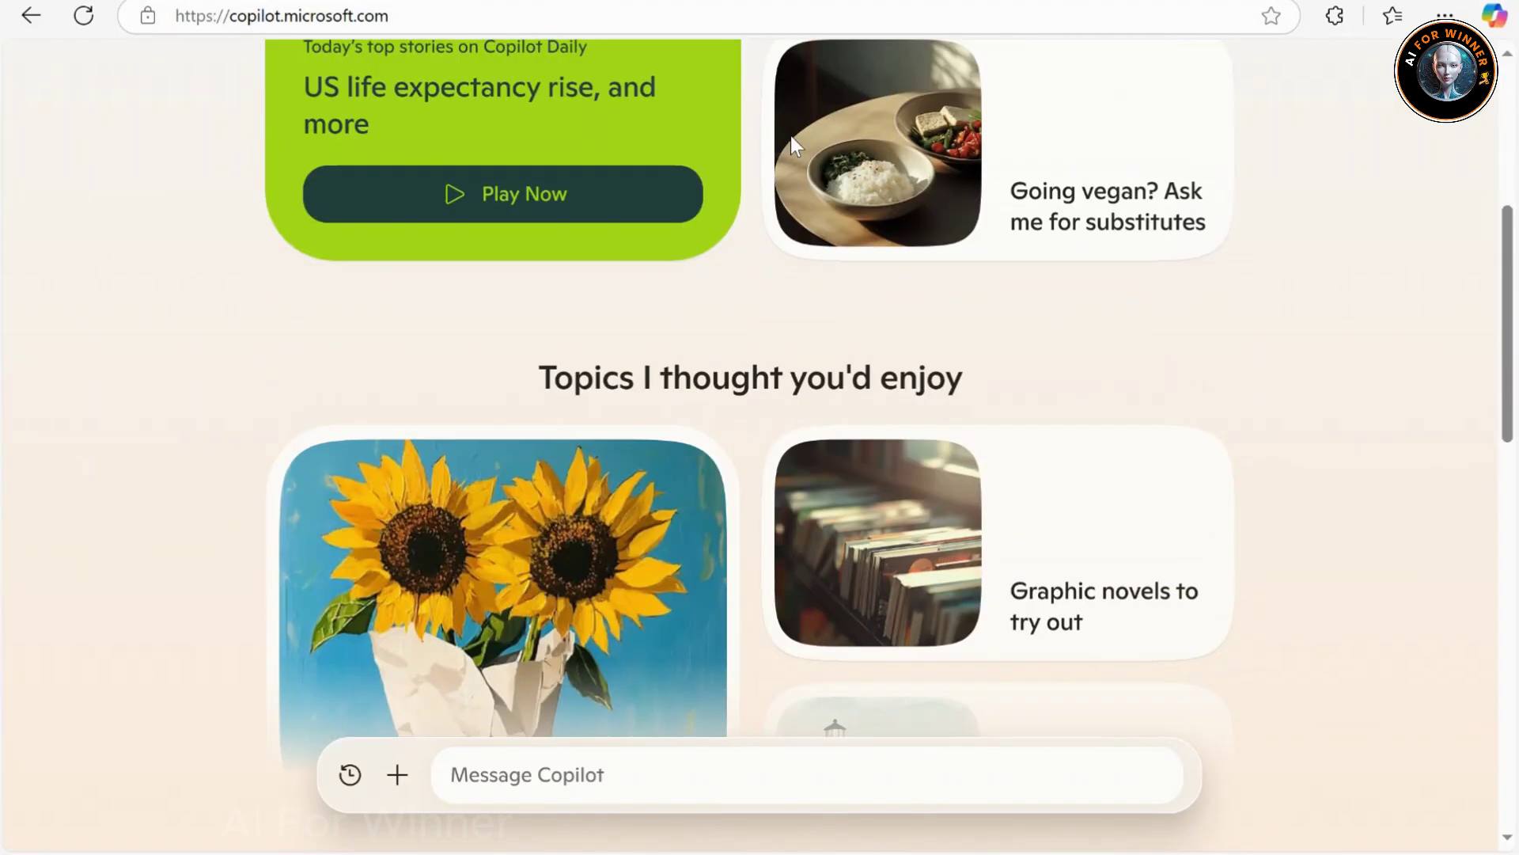
scroll(791, 145, down, 4)
scroll(790, 145, down, 4)
scroll(793, 147, down, 3)
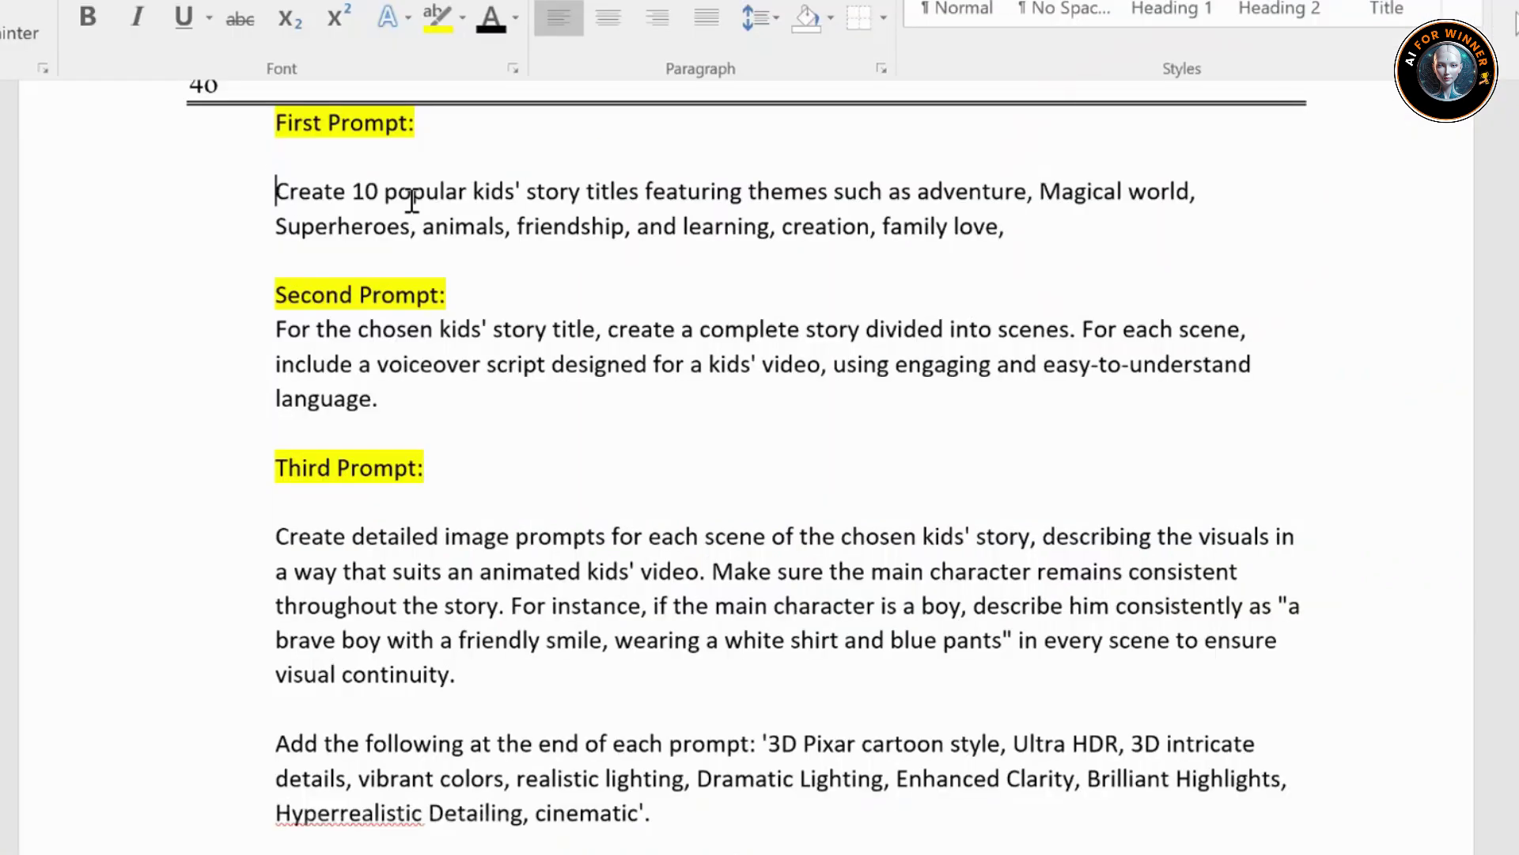
- Copy the first prompt from Word and send it to ChatGPT for kids' story titles
triple_click(410, 203)
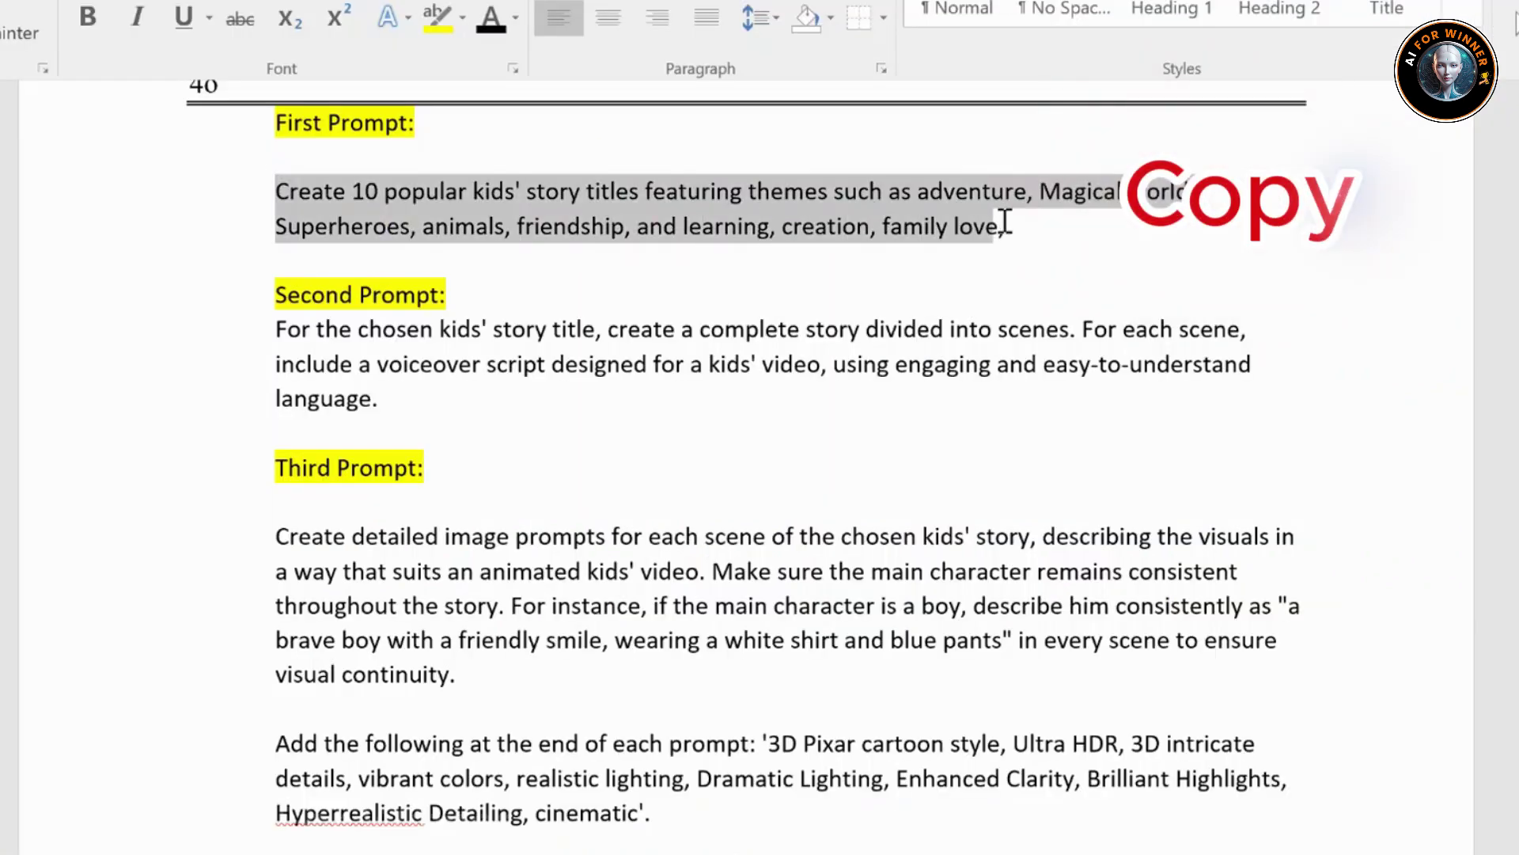
right_click(857, 204)
click(922, 261)
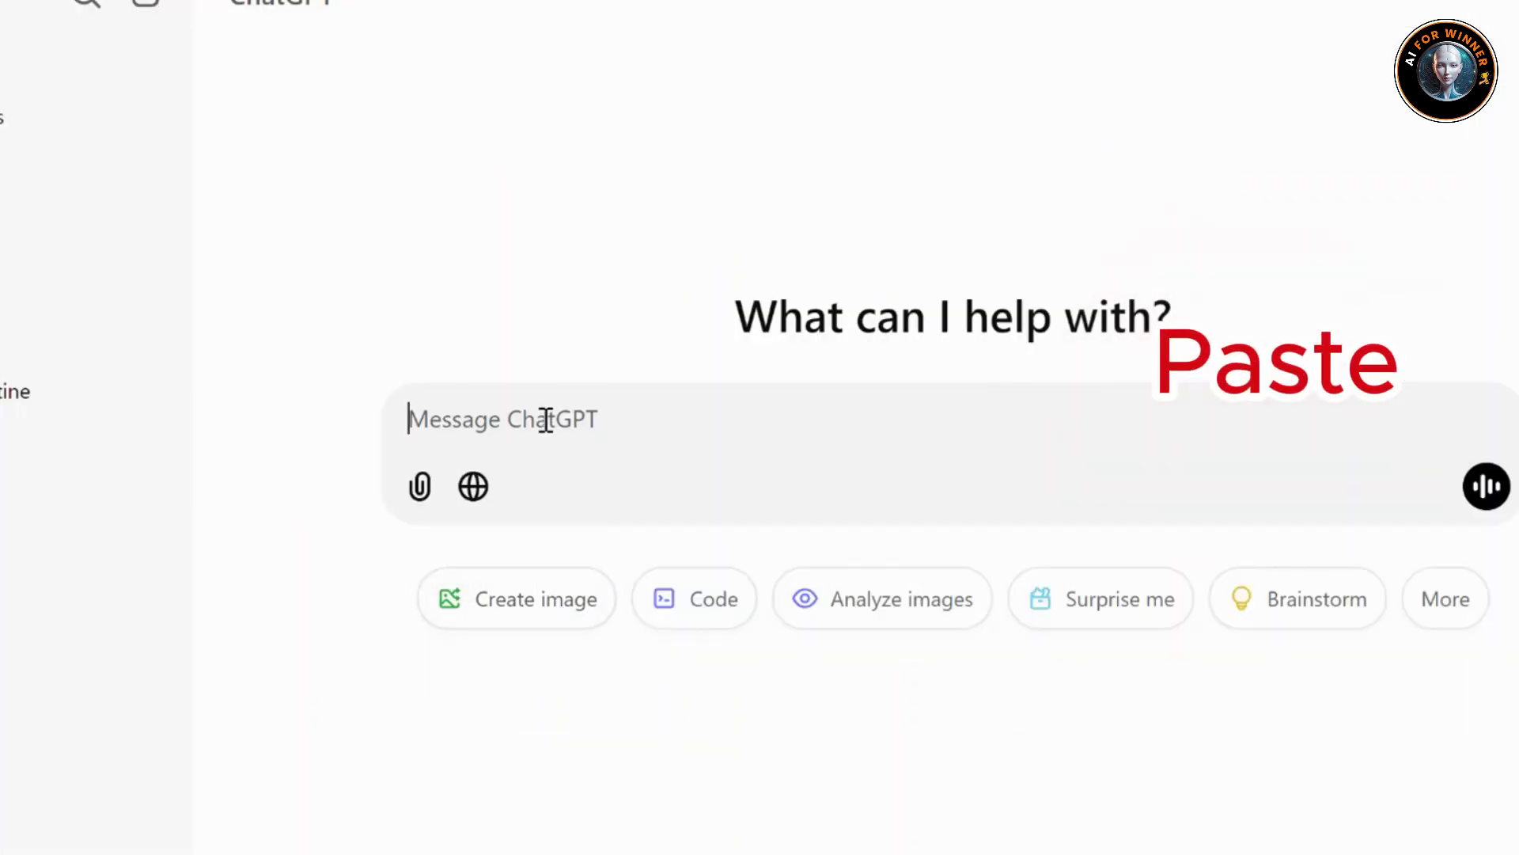
right_click(546, 418)
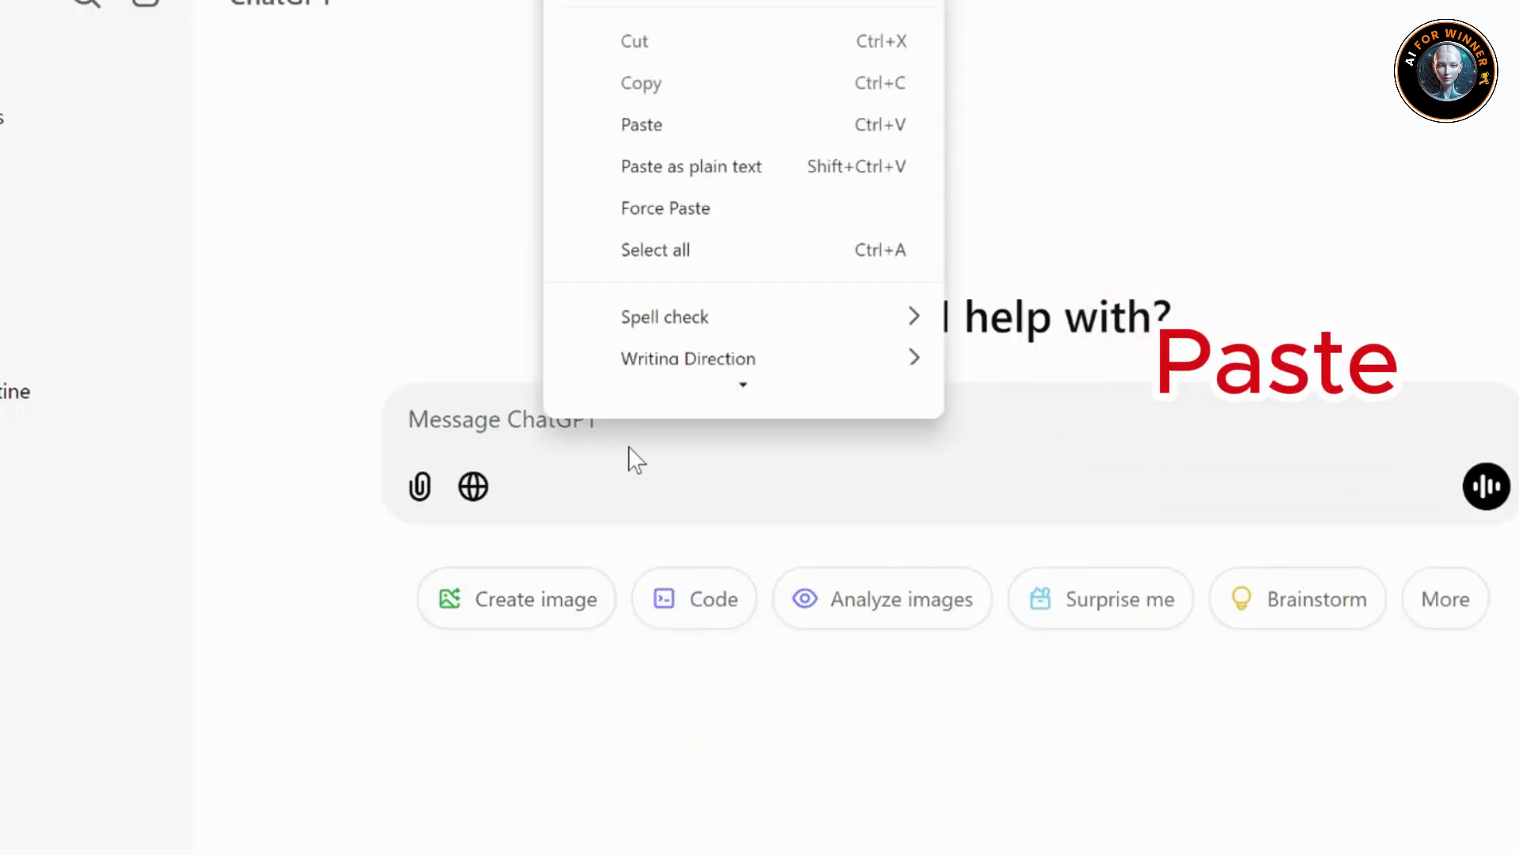
click(682, 121)
click(1485, 486)
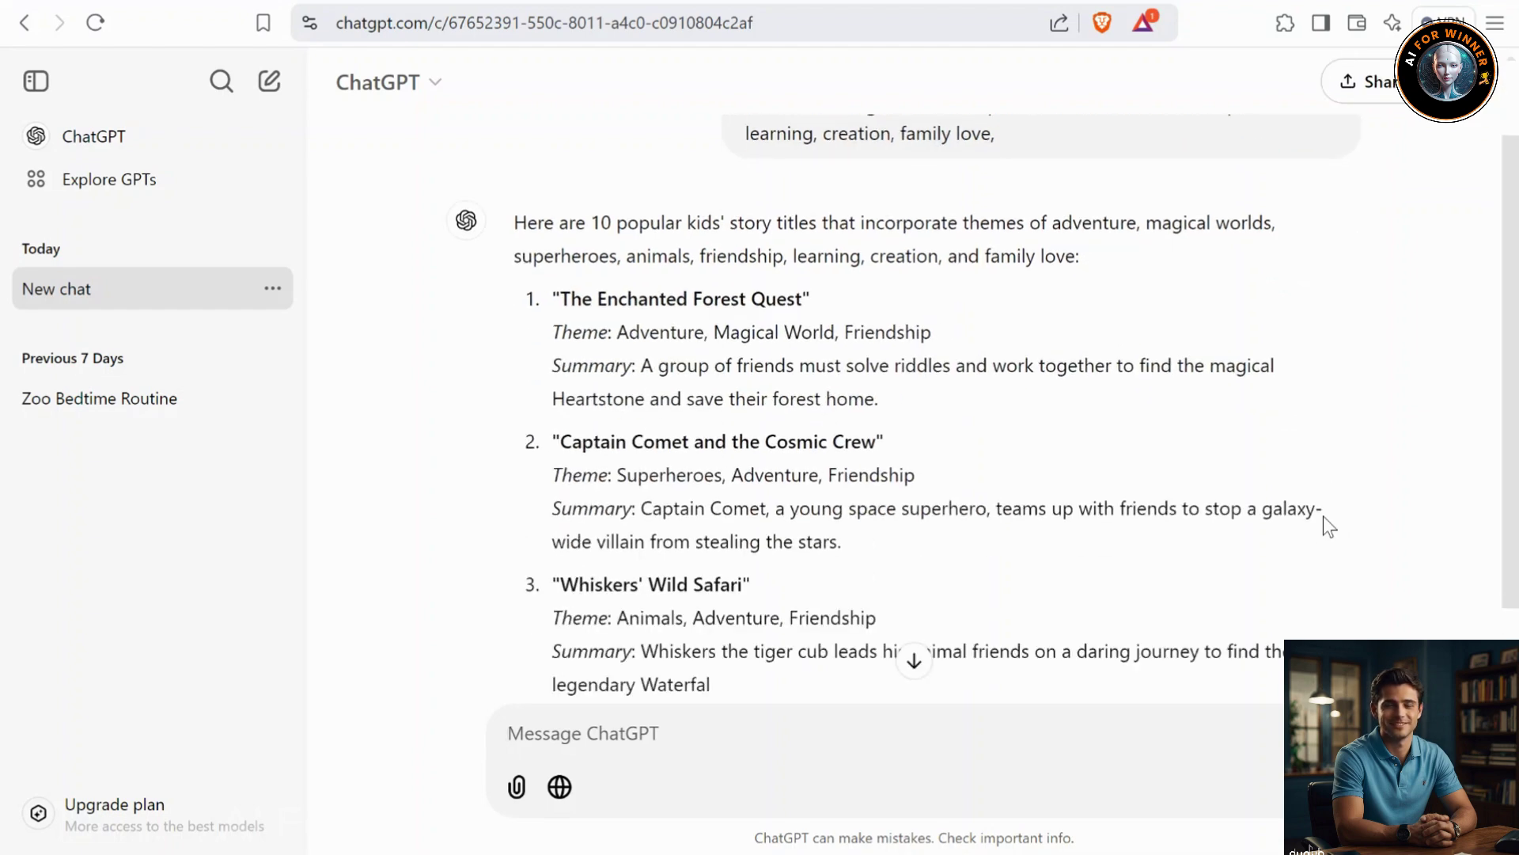
scroll(1179, 434, down, 5)
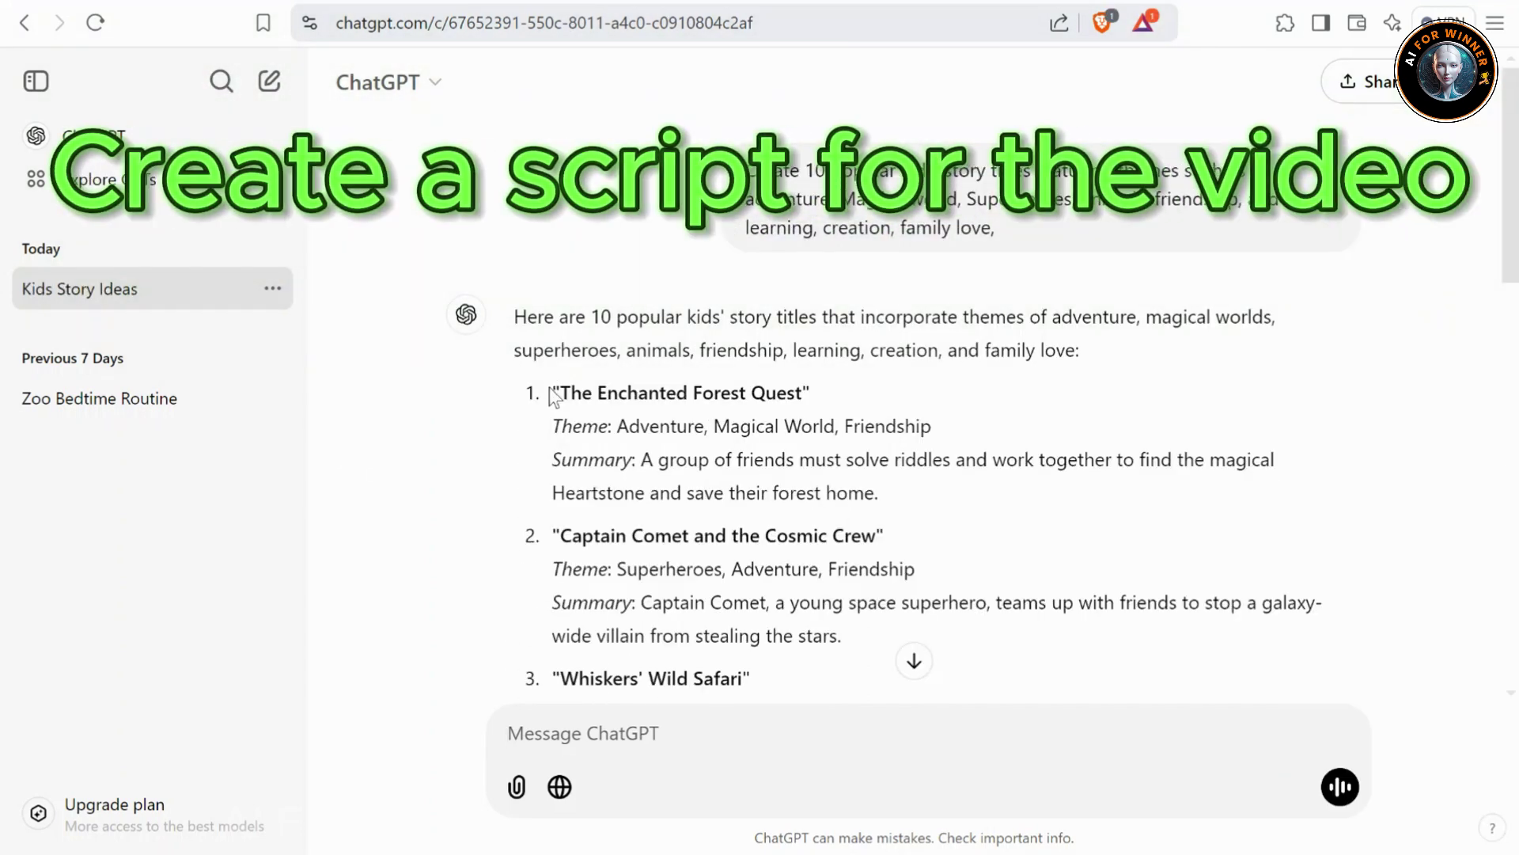
- Copy The Enchanted Forest Quest entry from the reply into the message box
drag(554, 393, 889, 498)
right_click(796, 451)
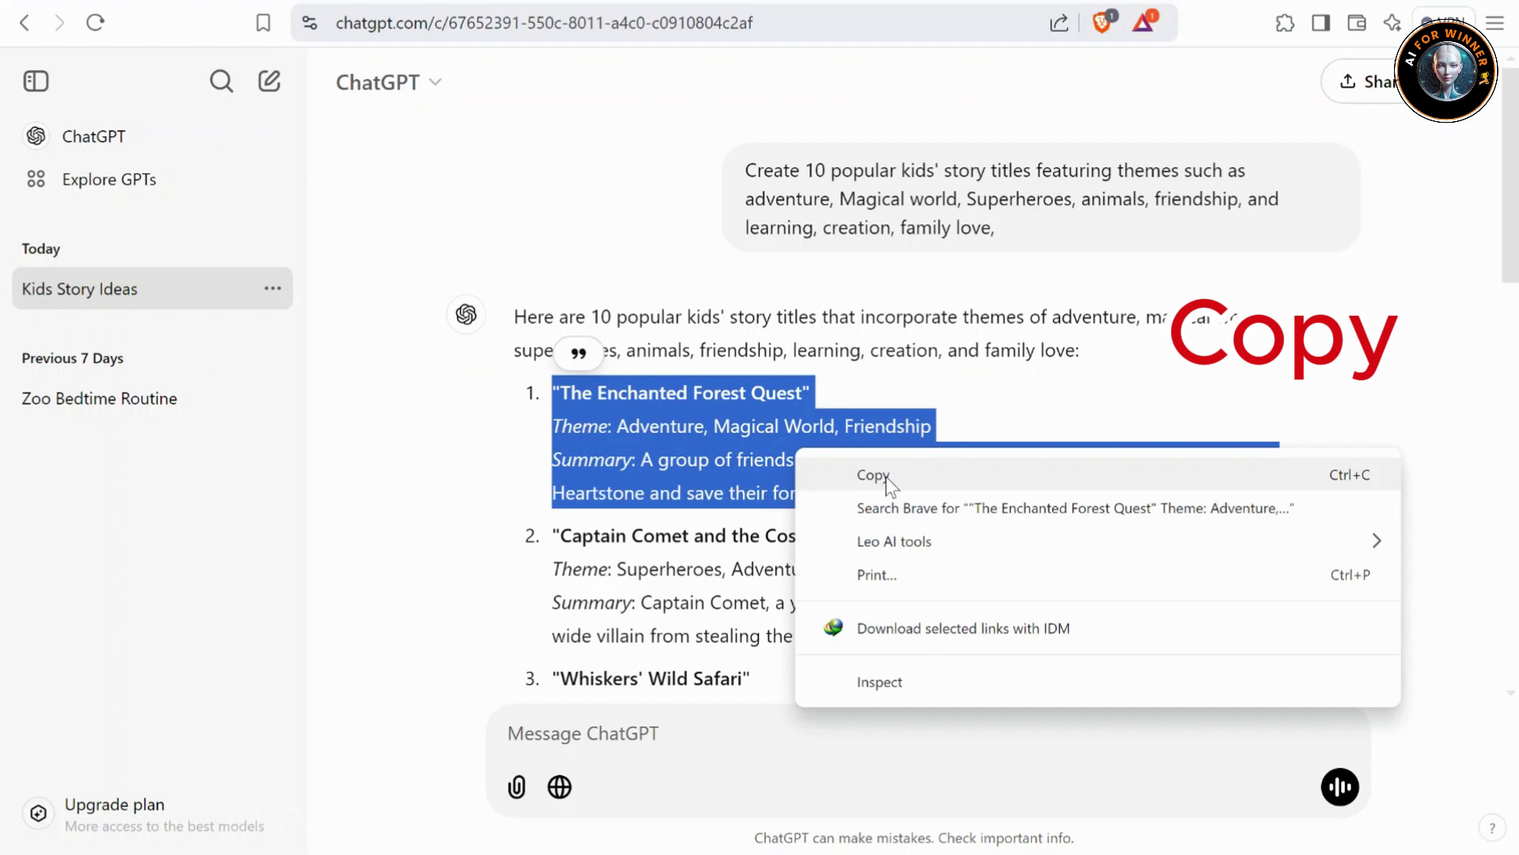
click(888, 480)
click(696, 730)
right_click(695, 730)
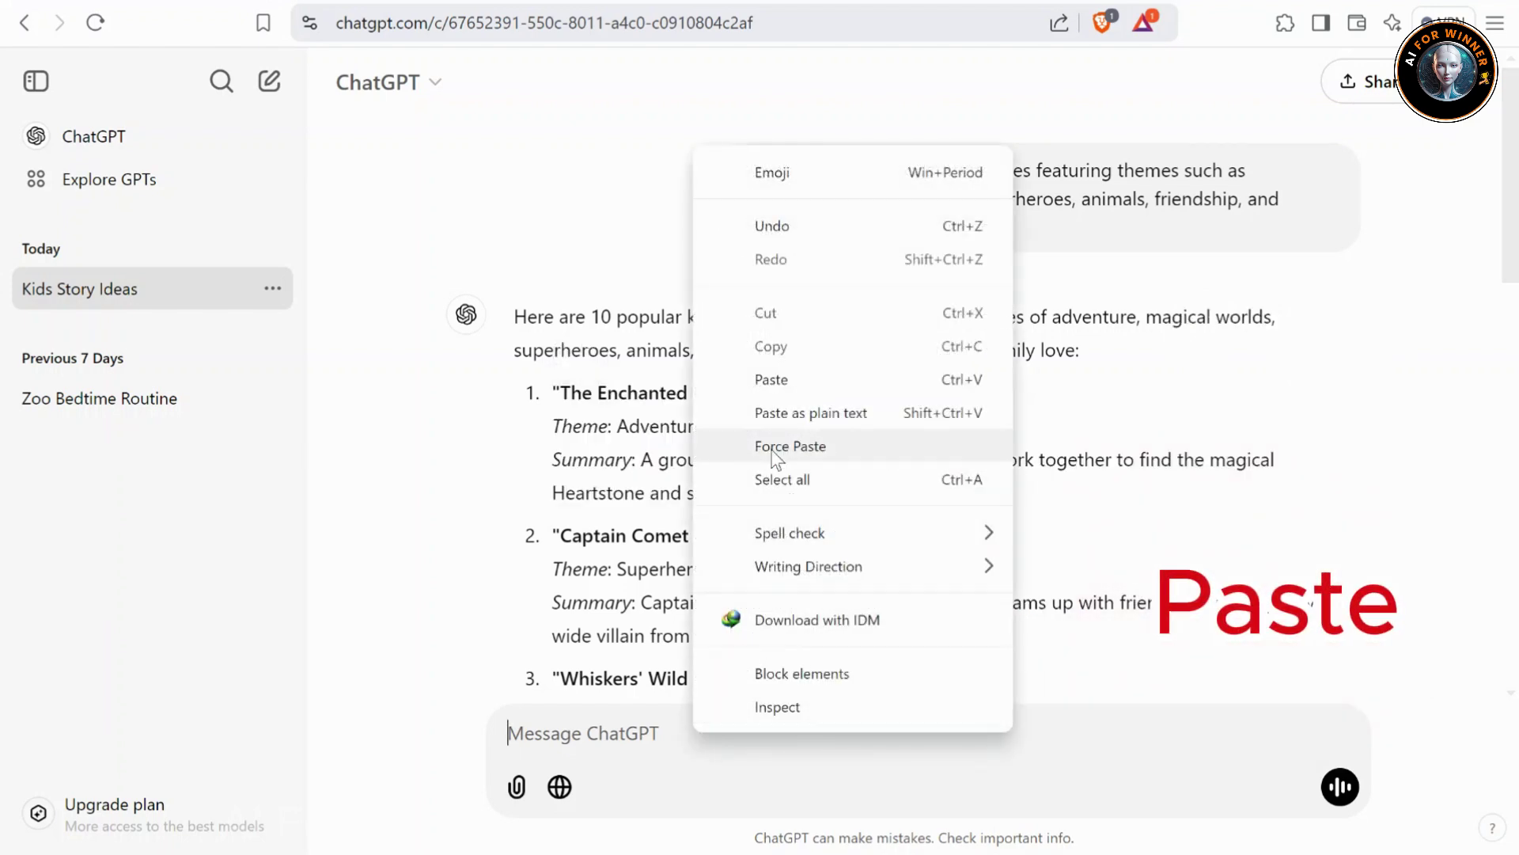
- Send The Enchanted Forest Quest entry followed by the second prompt from Word
click(784, 381)
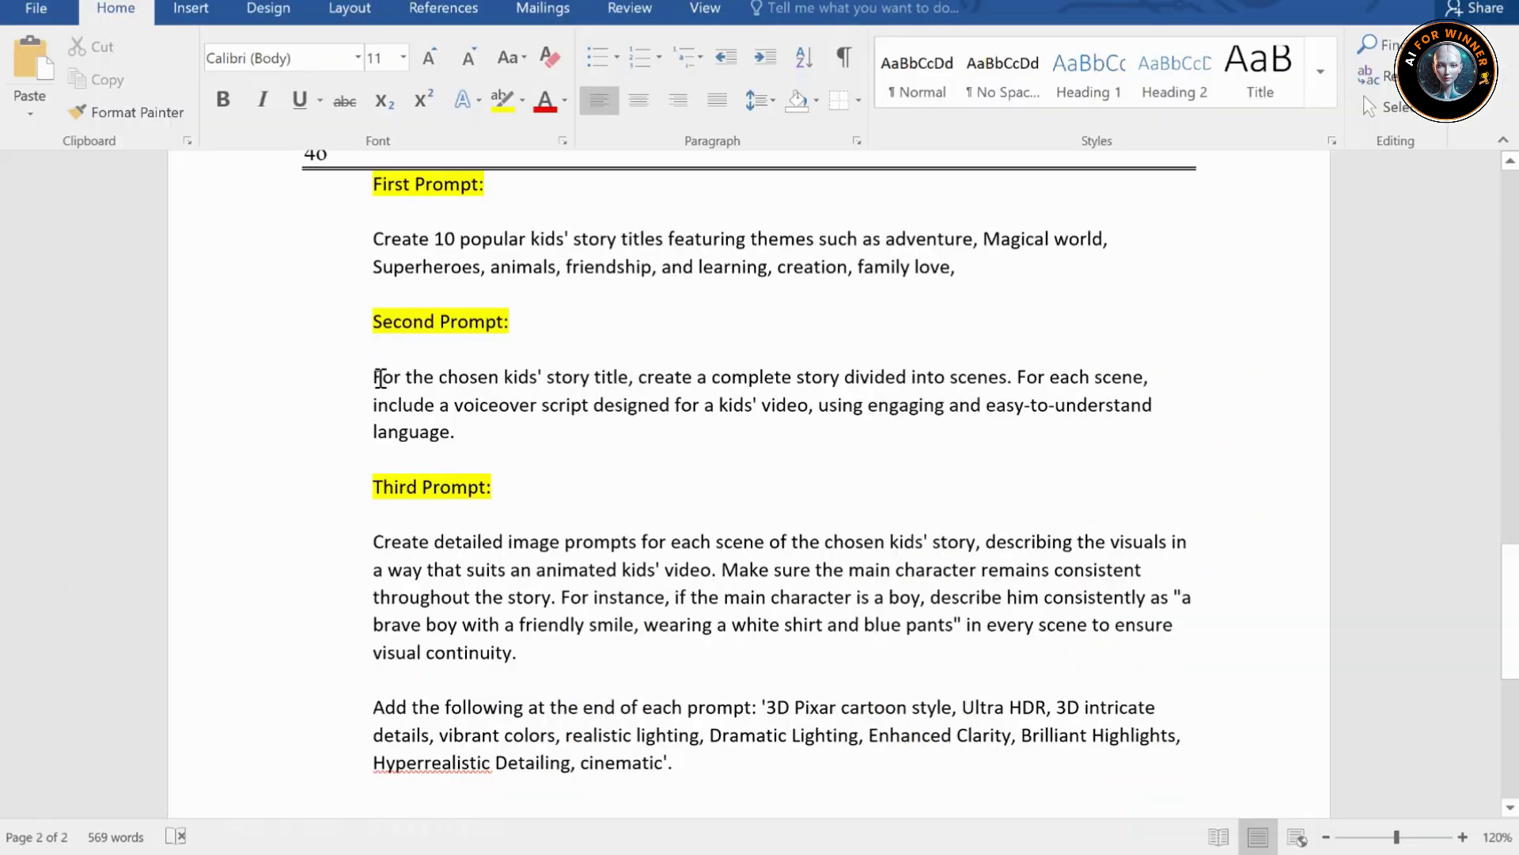
drag(400, 386, 492, 430)
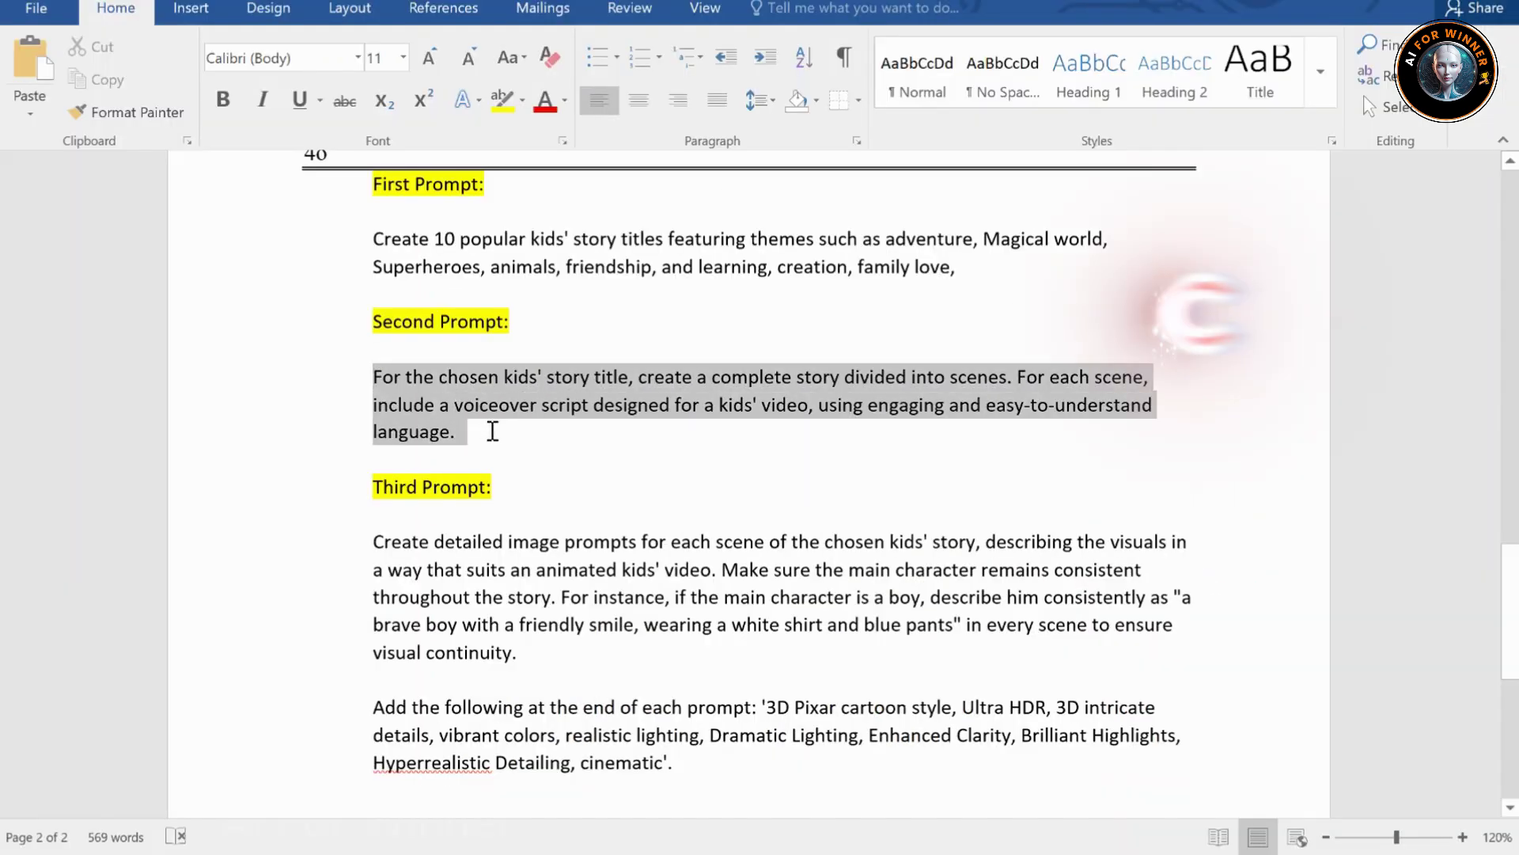
right_click(861, 396)
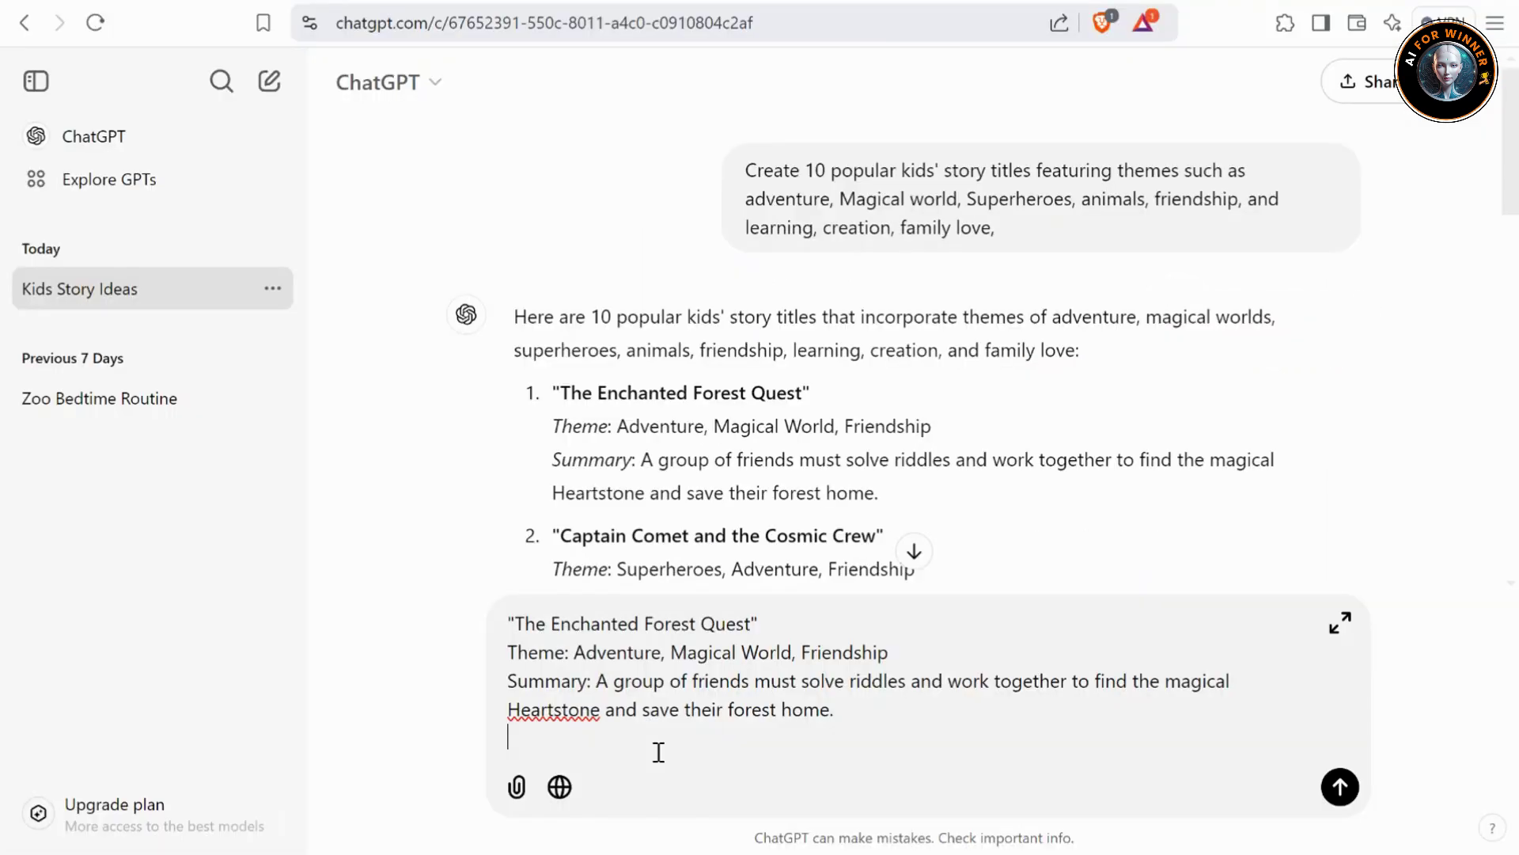
key(ctrl+v)
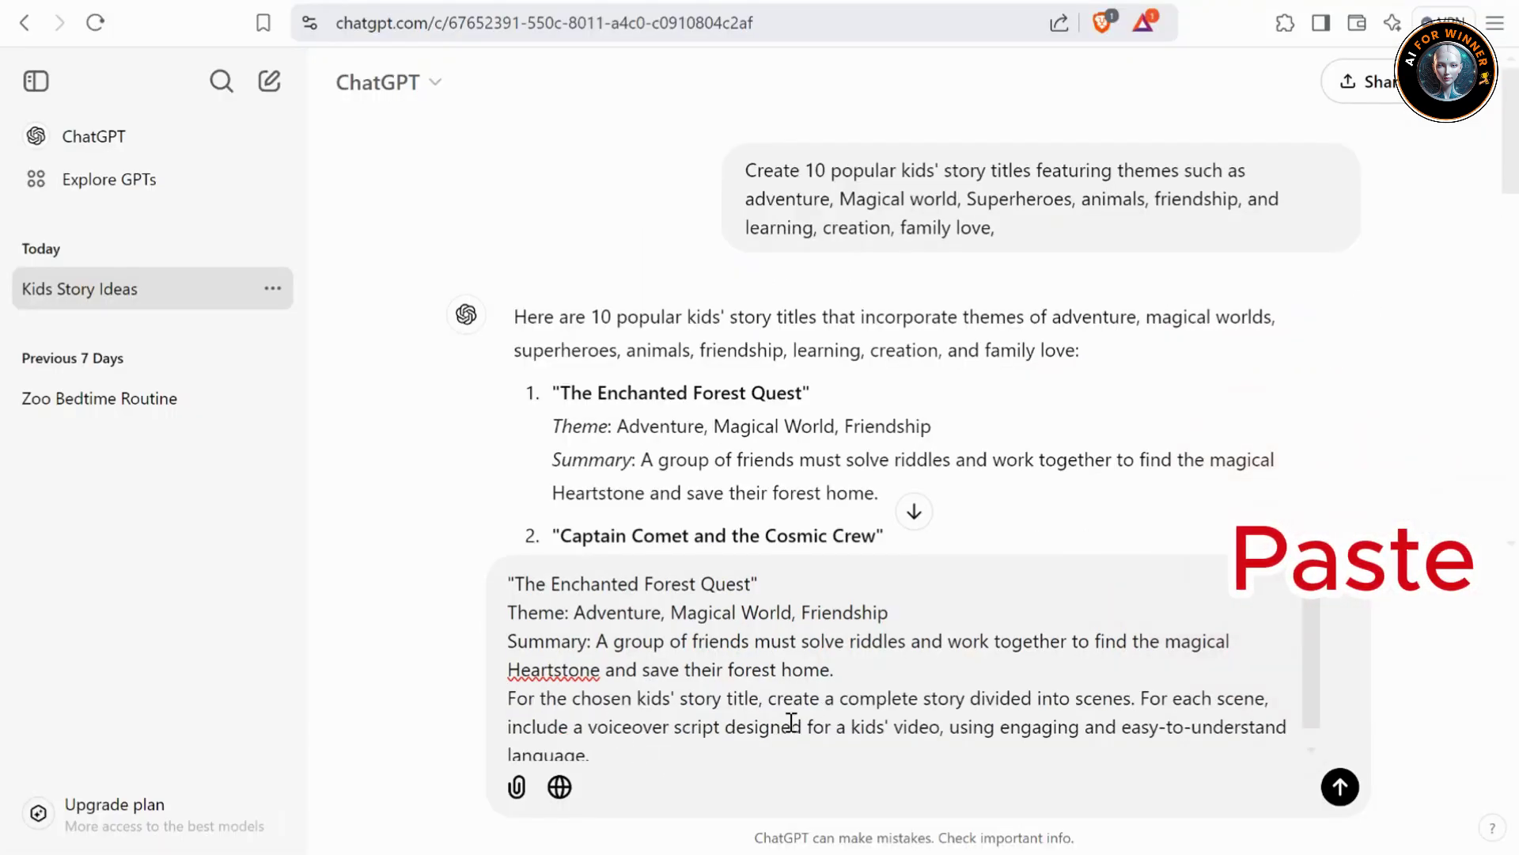
click(1341, 786)
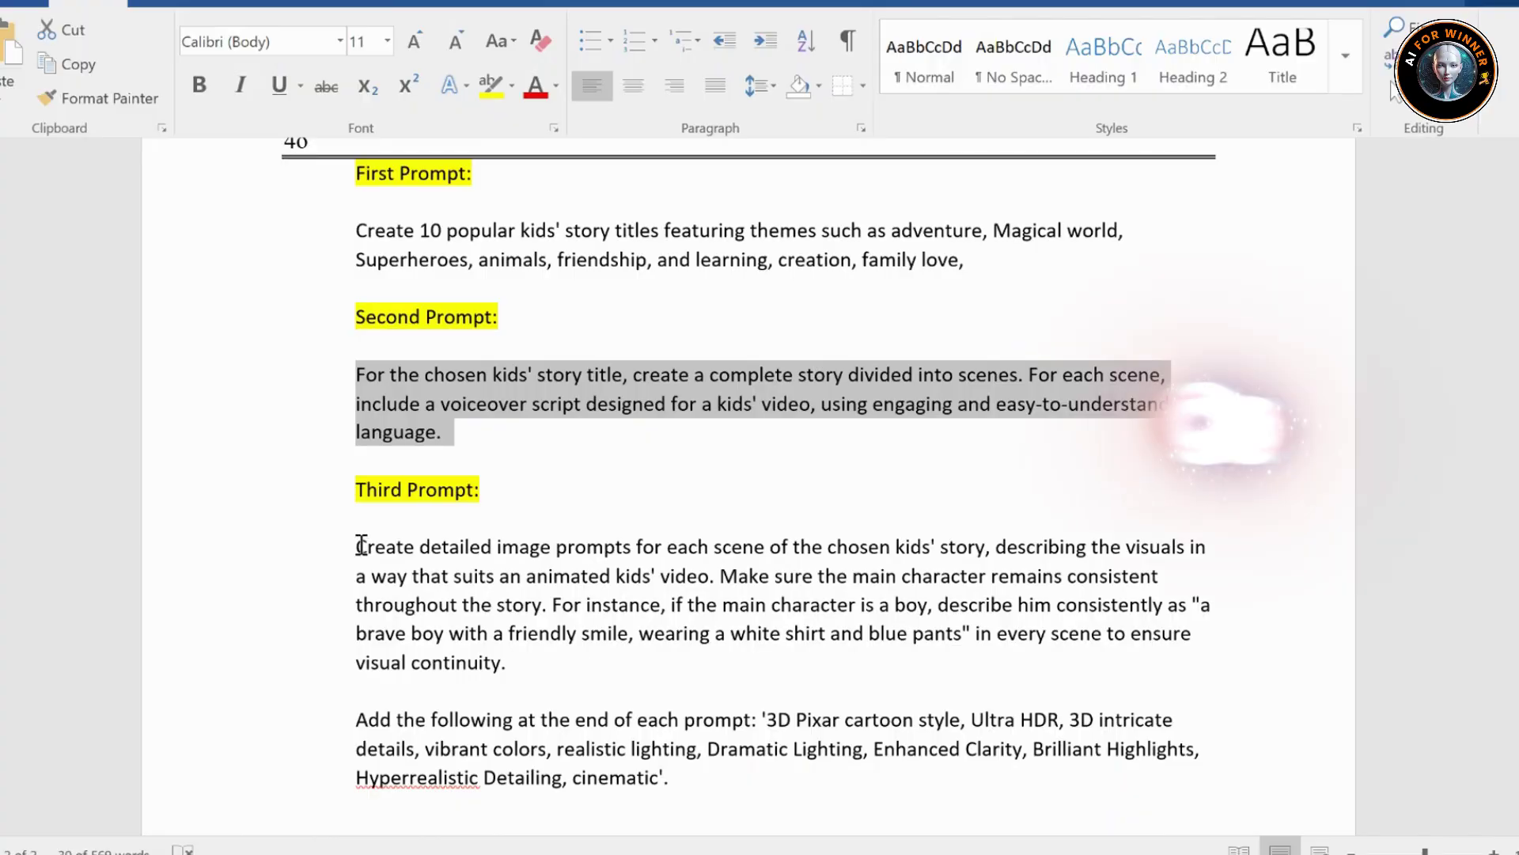
- Send the third prompt and its 3D Pixar style paragraph to request scene image prompts
drag(360, 545, 740, 785)
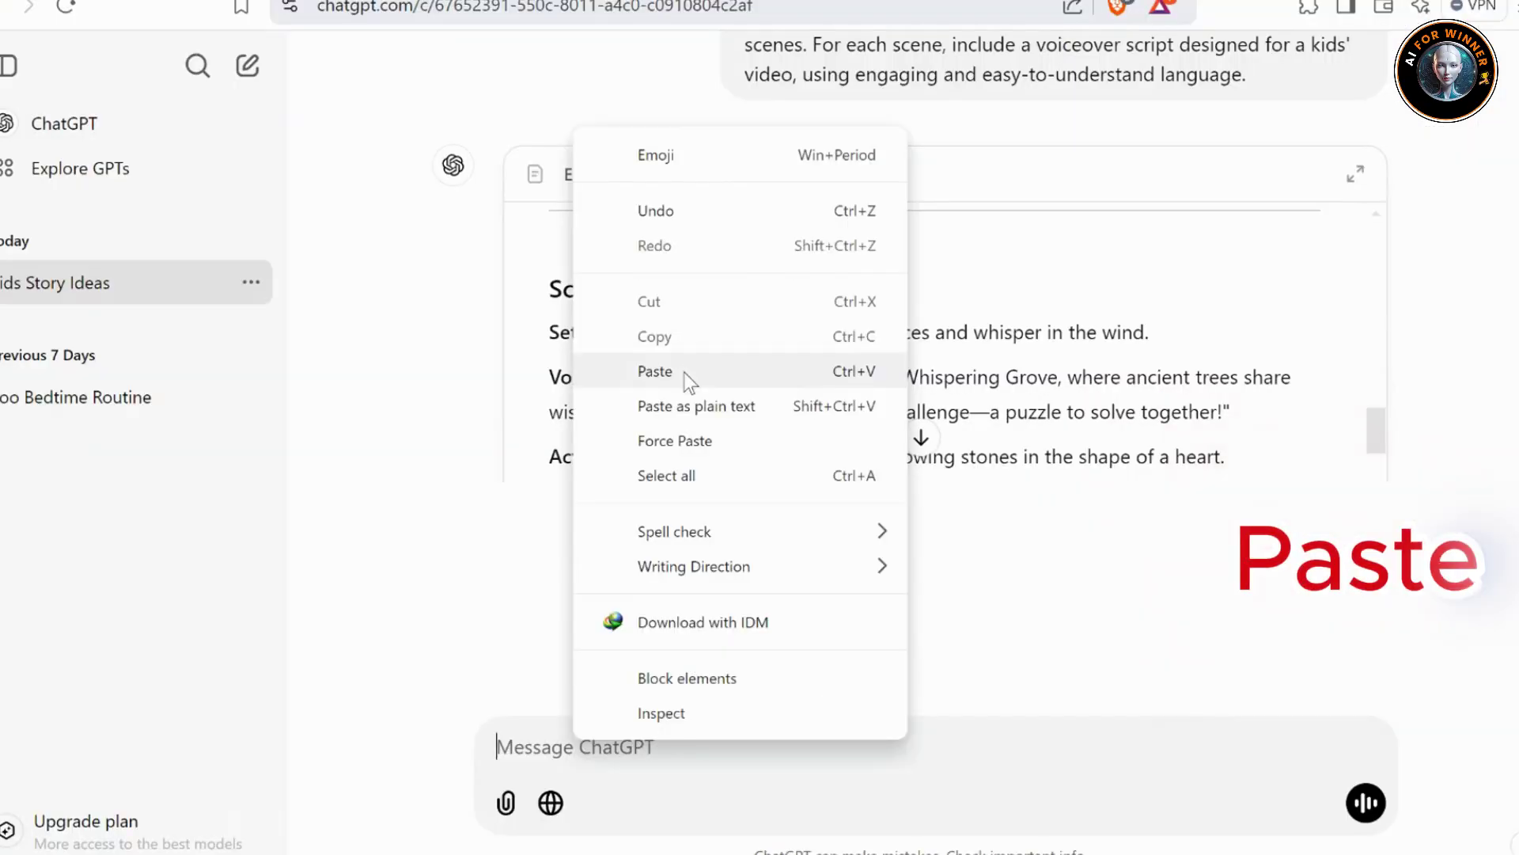
click(683, 371)
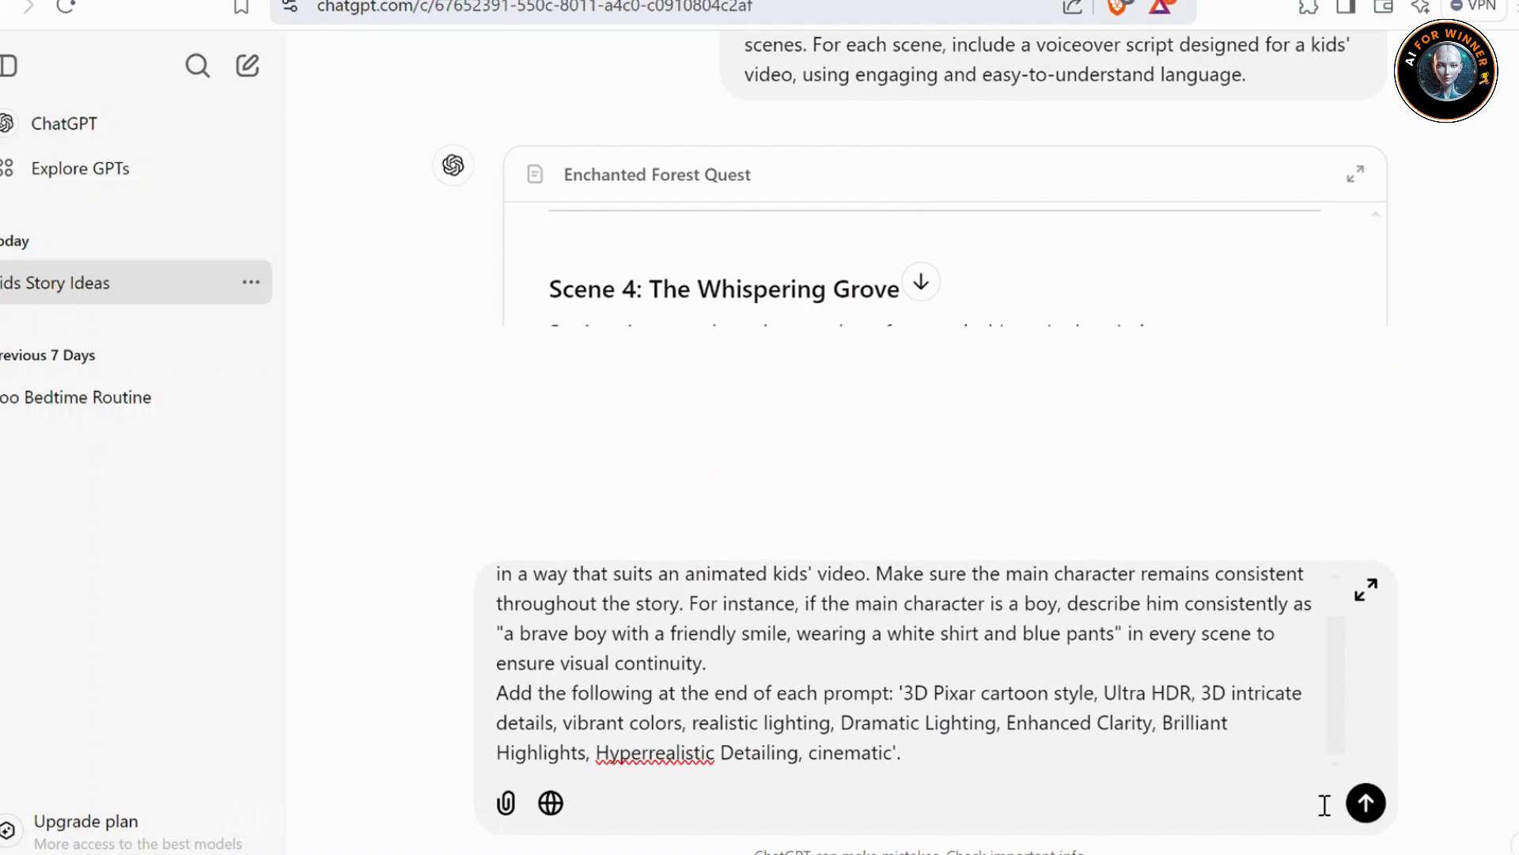
key(Return)
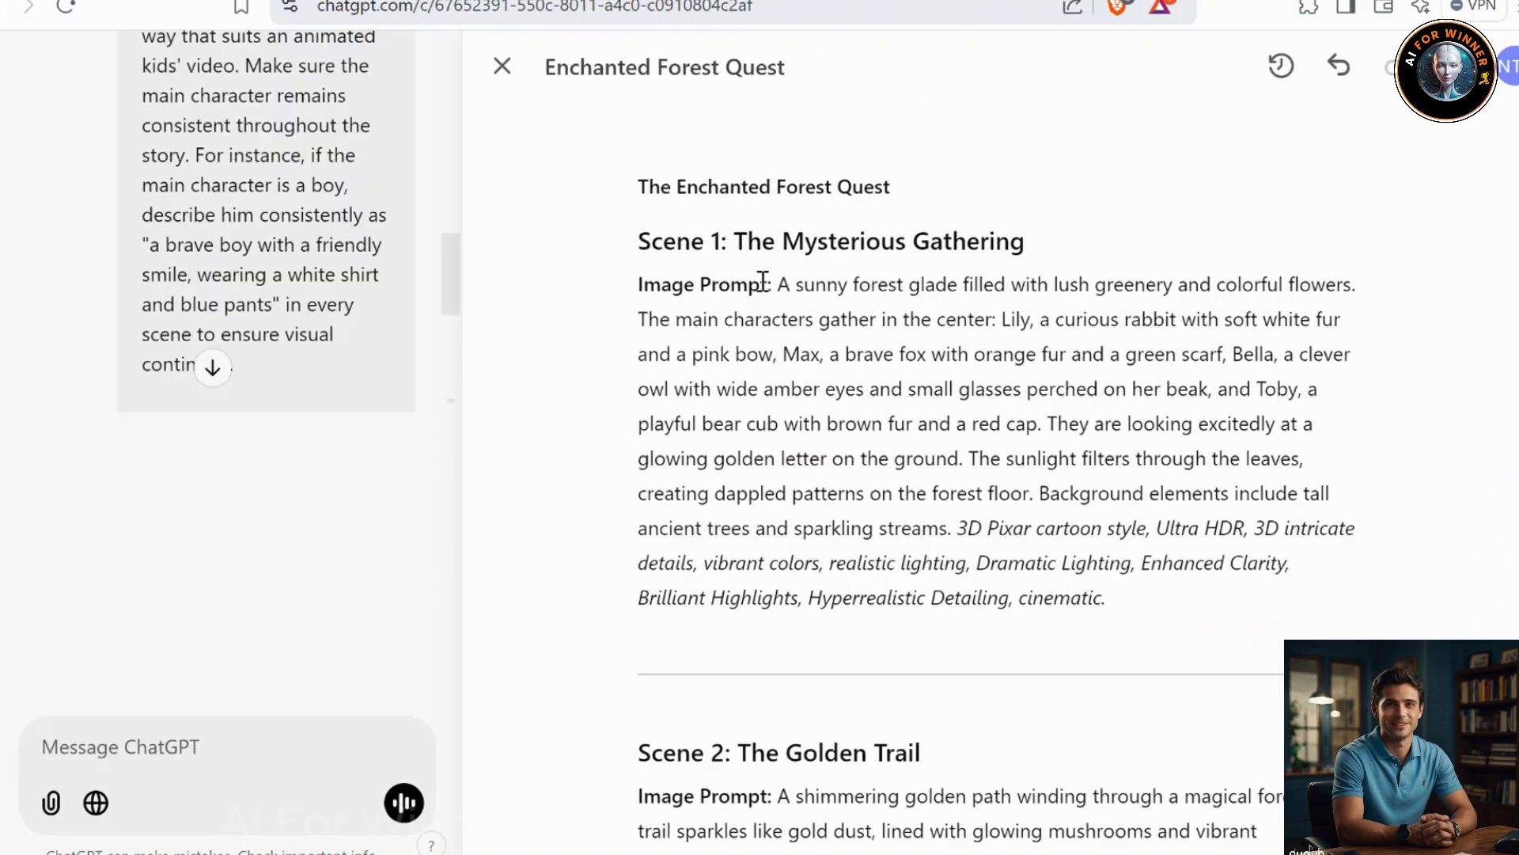
scroll(1067, 556, down, 2)
scroll(1066, 556, down, 2)
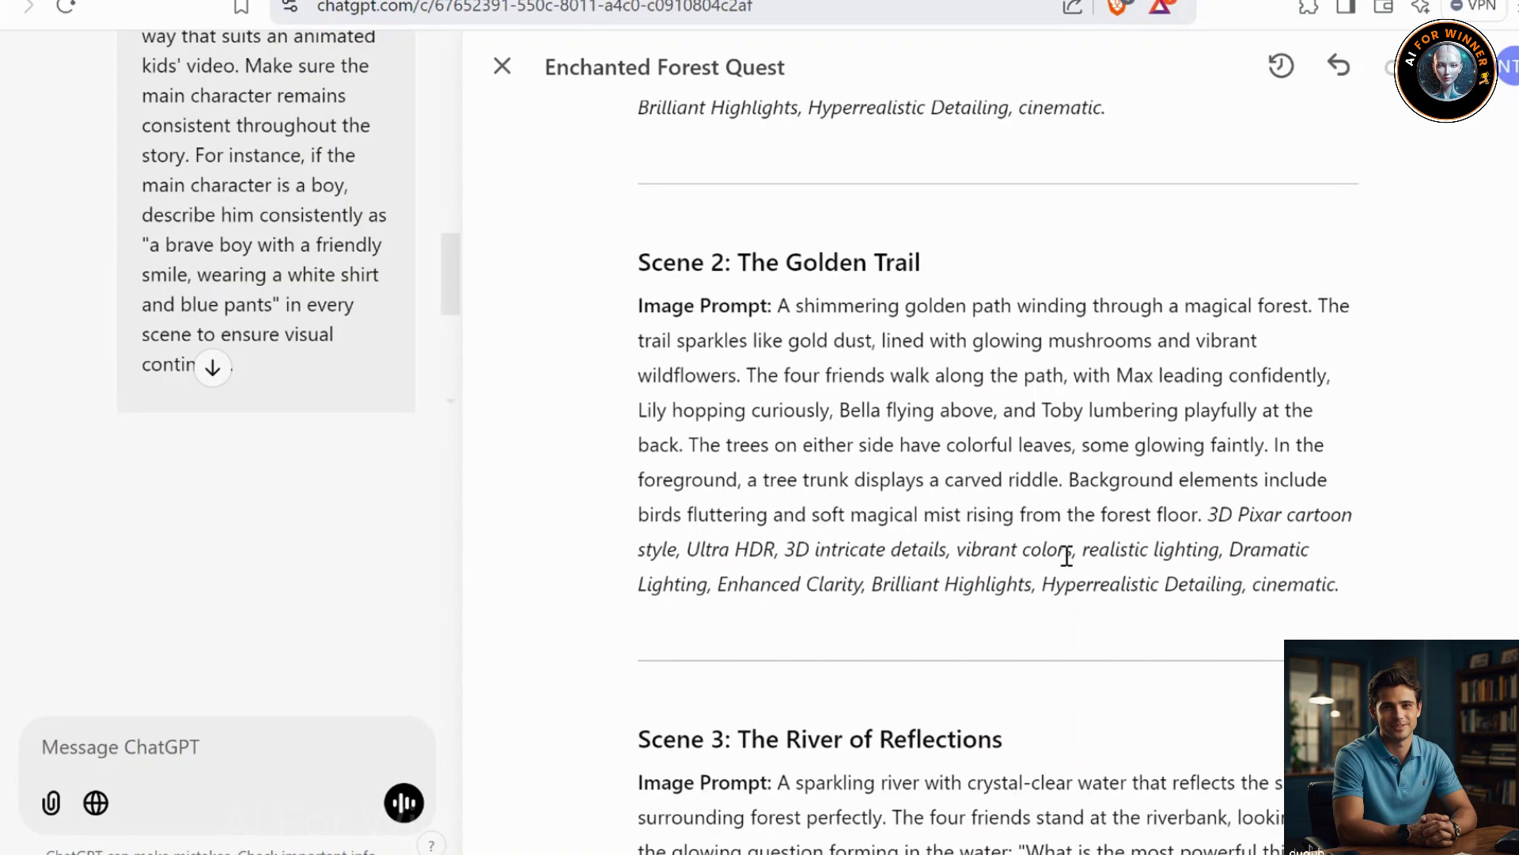
scroll(1067, 557, down, 2)
scroll(1066, 557, down, 2)
scroll(1066, 557, down, 3)
scroll(1066, 557, down, 1)
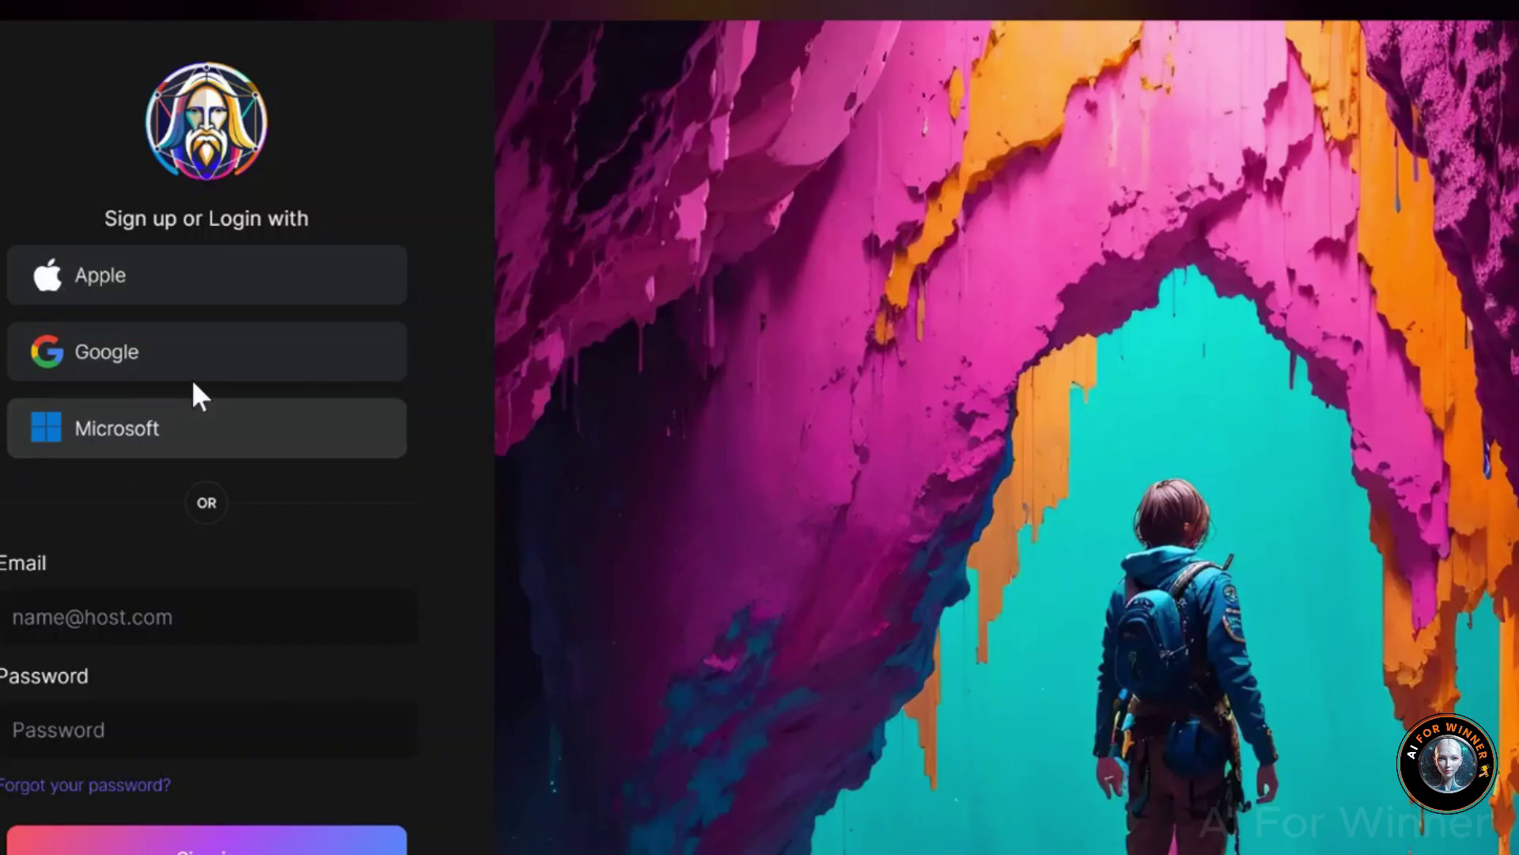
- Sign in to Leonardo.Ai with a Google account
click(150, 369)
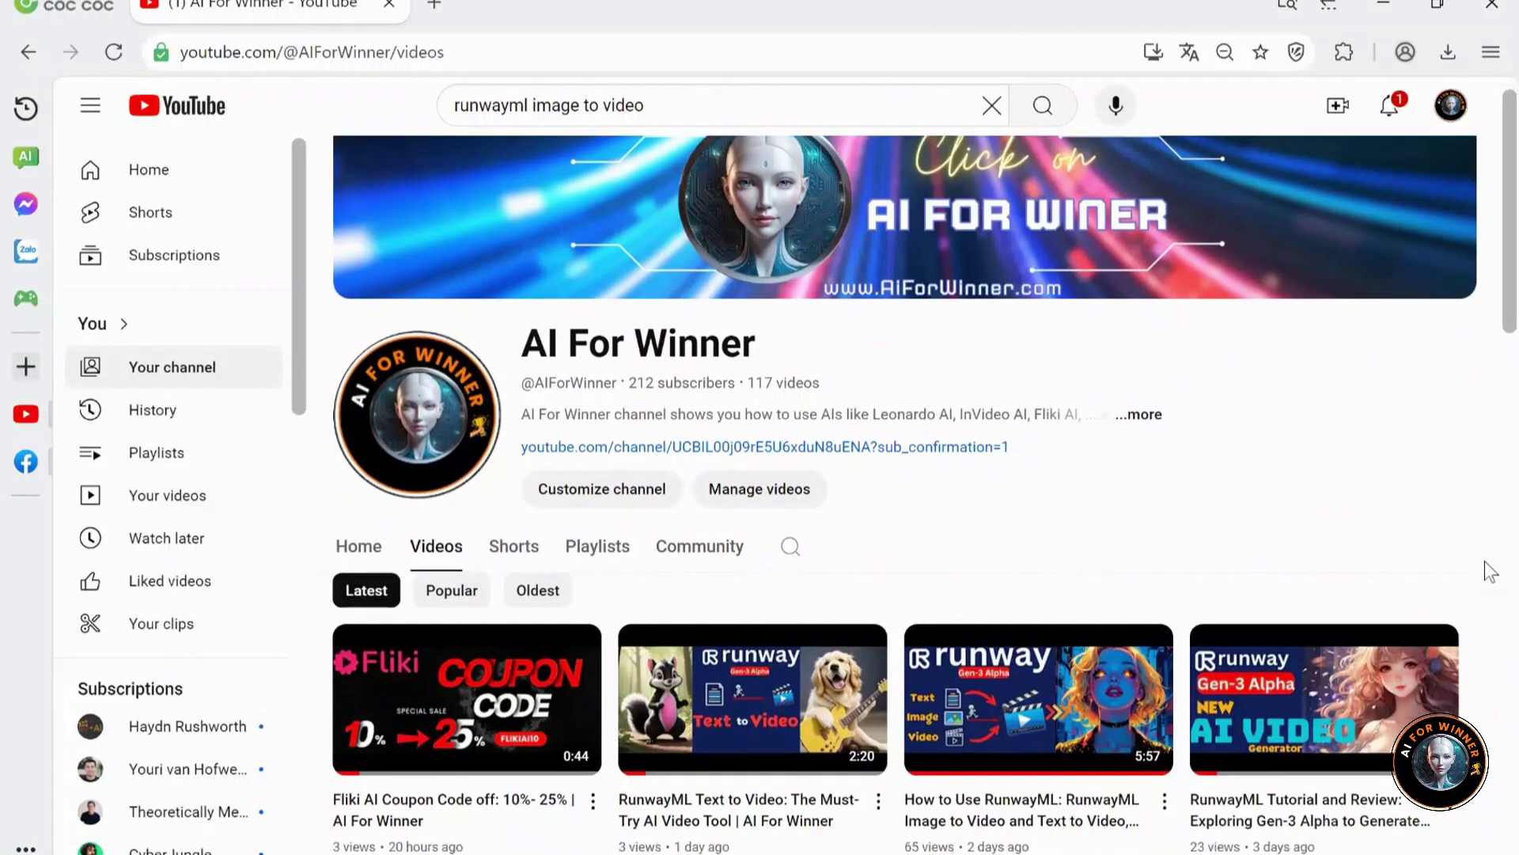
scroll(1491, 571, down, 3)
scroll(1491, 571, down, 3)
scroll(1473, 534, down, 7)
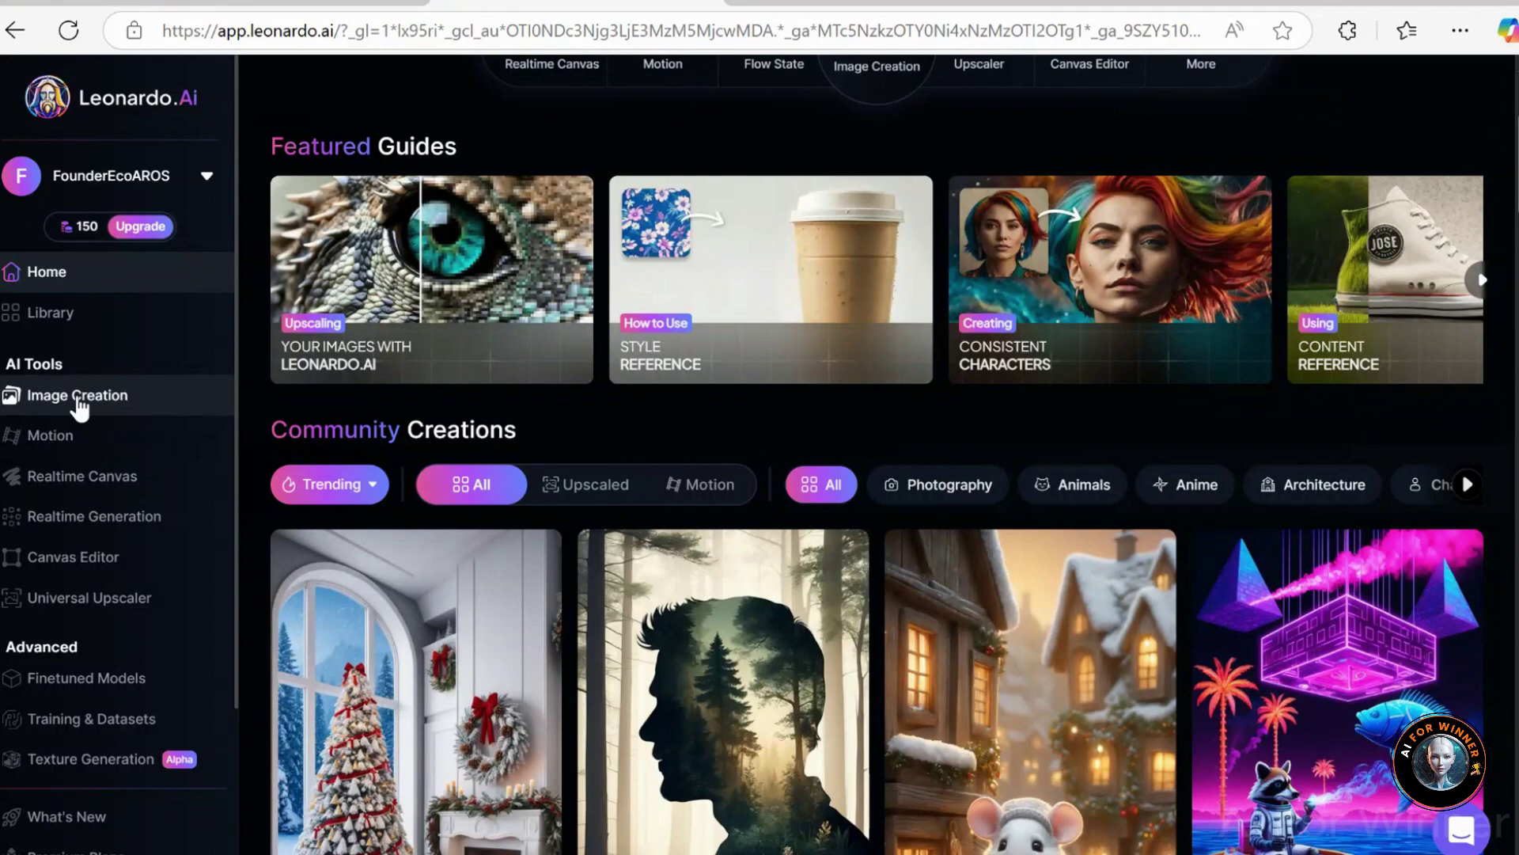
- In Image Creation, choose the Phoenix 1.0 preset and set the dimensions, with the prompt box focused
click(118, 409)
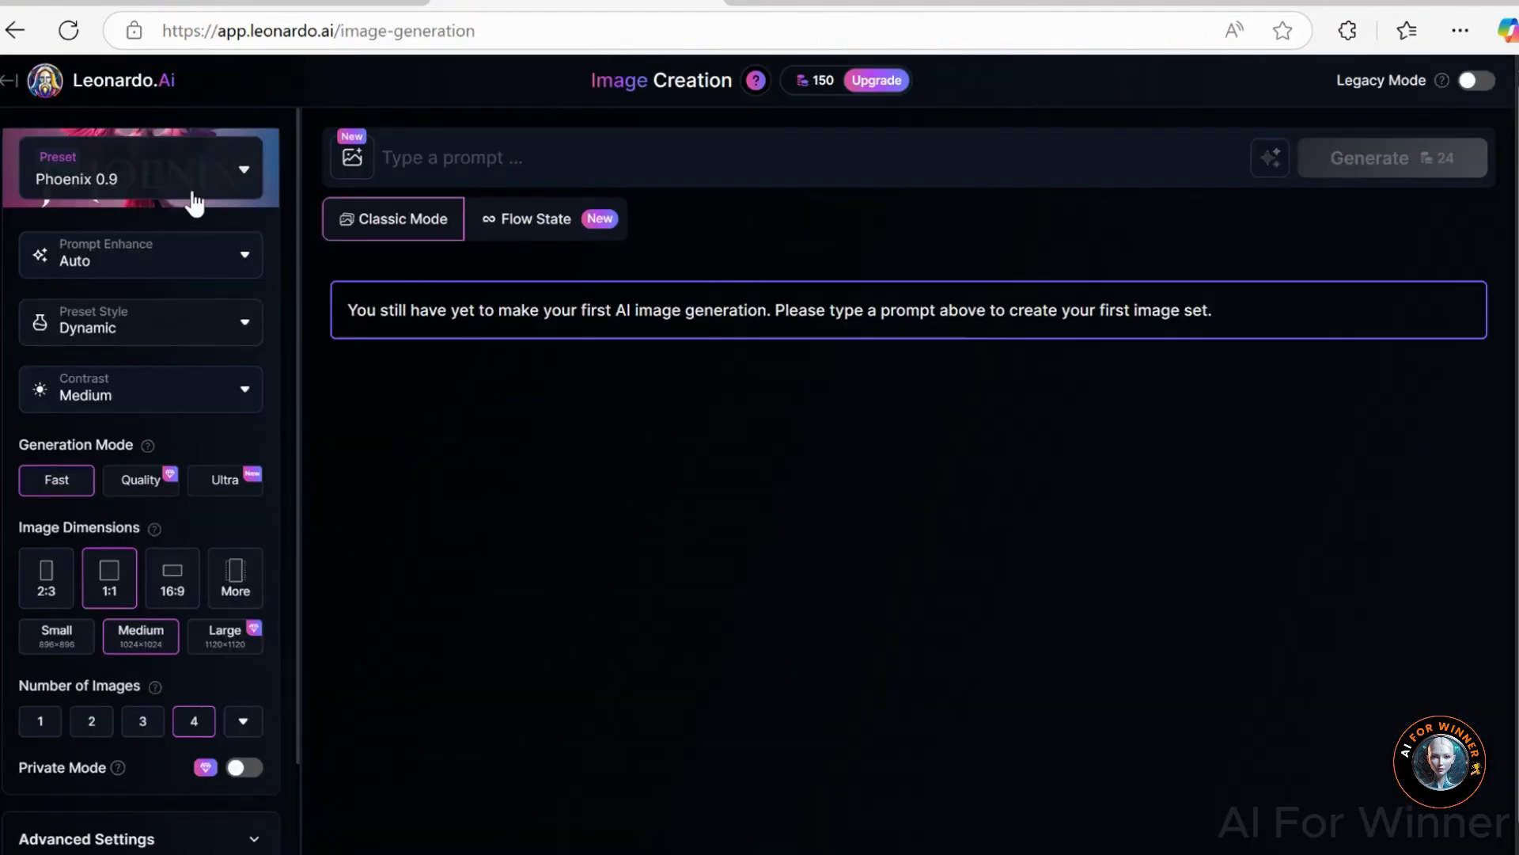
click(246, 179)
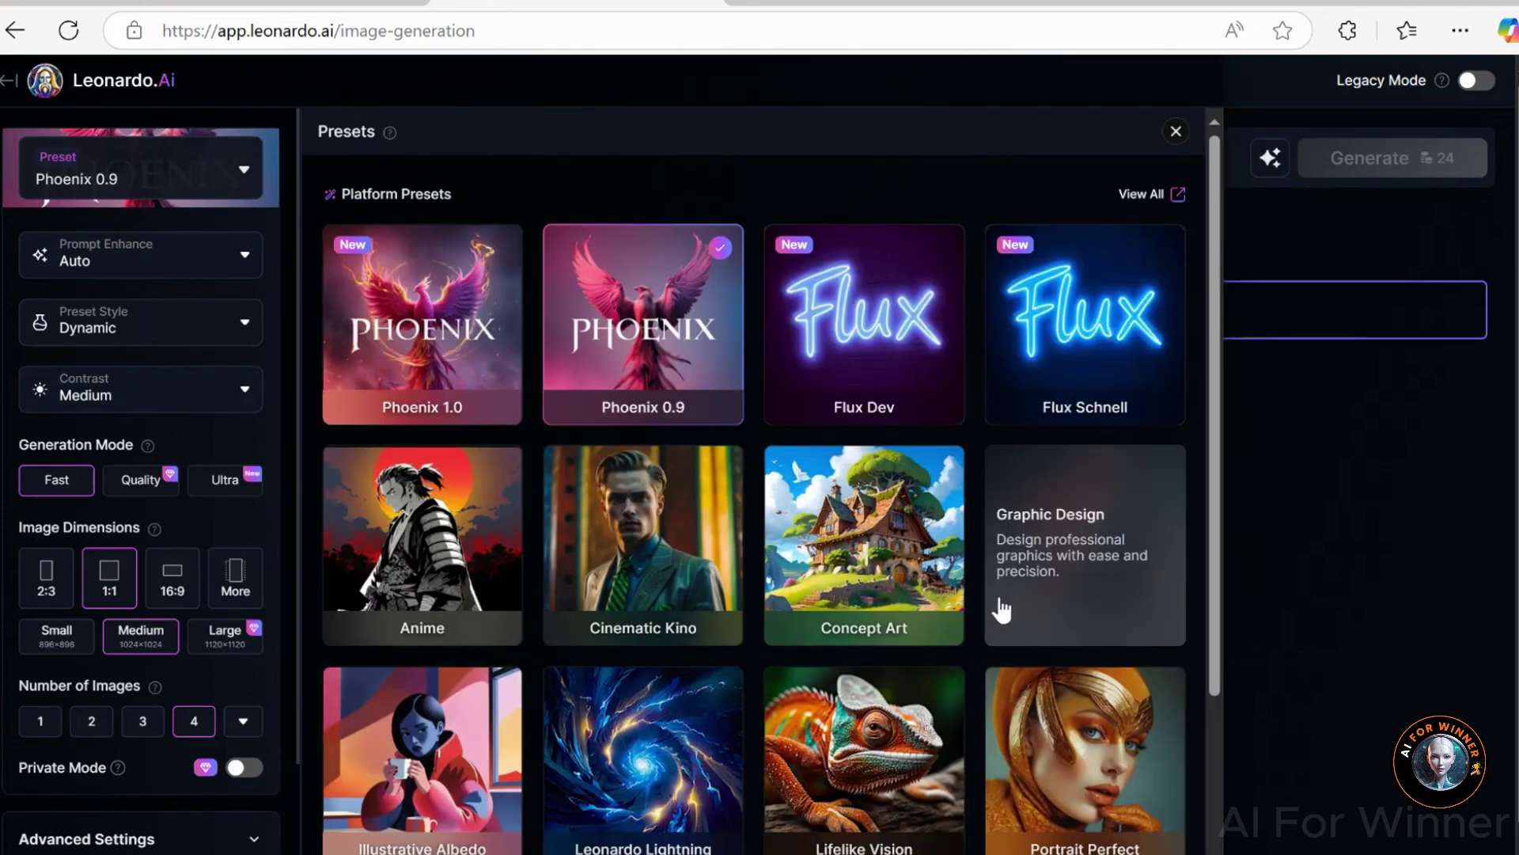
mouse_move(1084, 545)
click(428, 339)
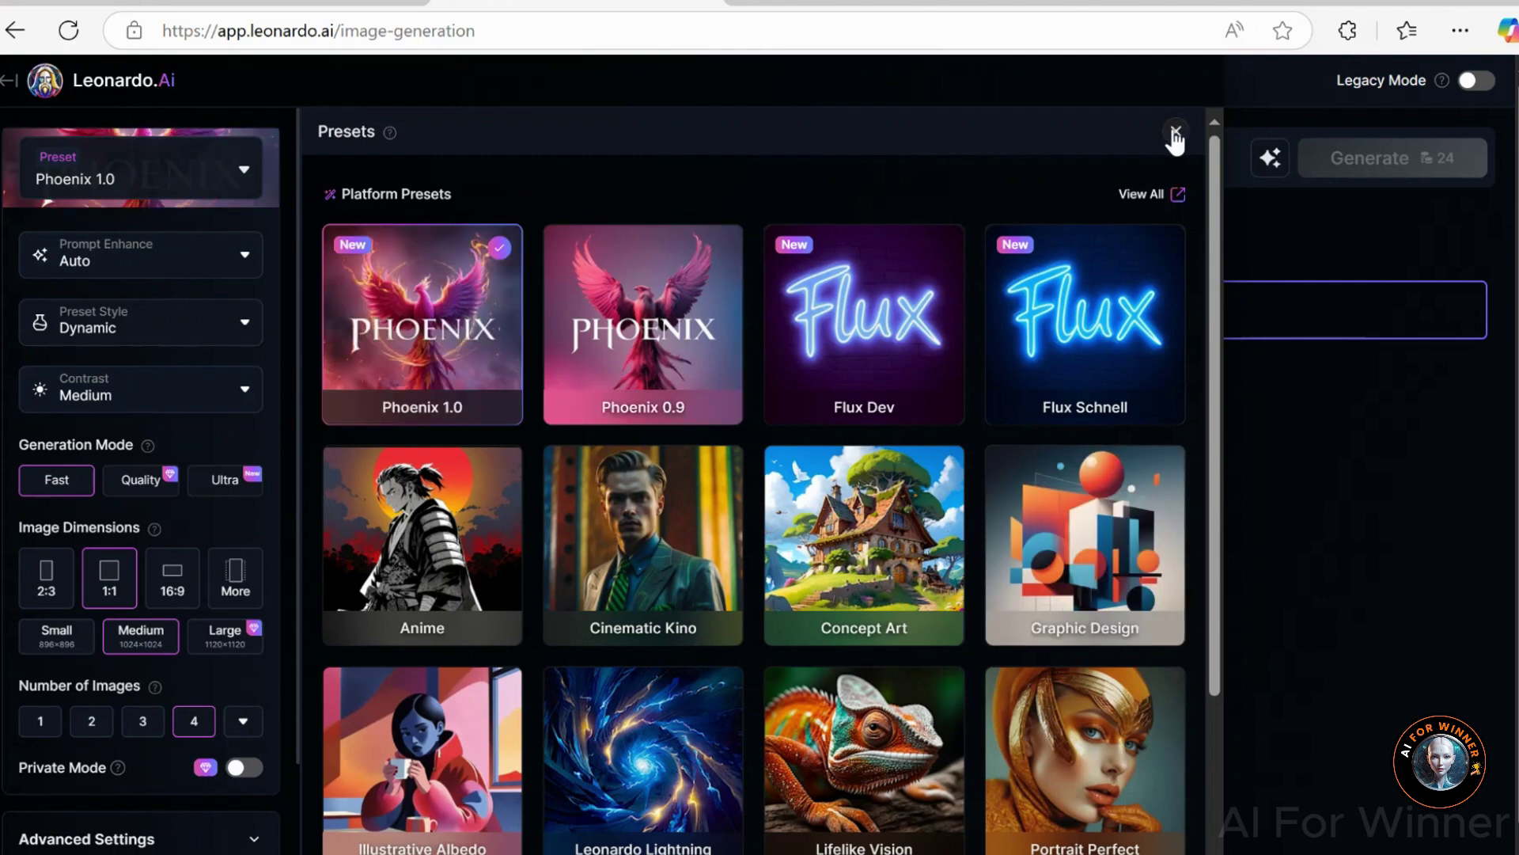
click(1175, 132)
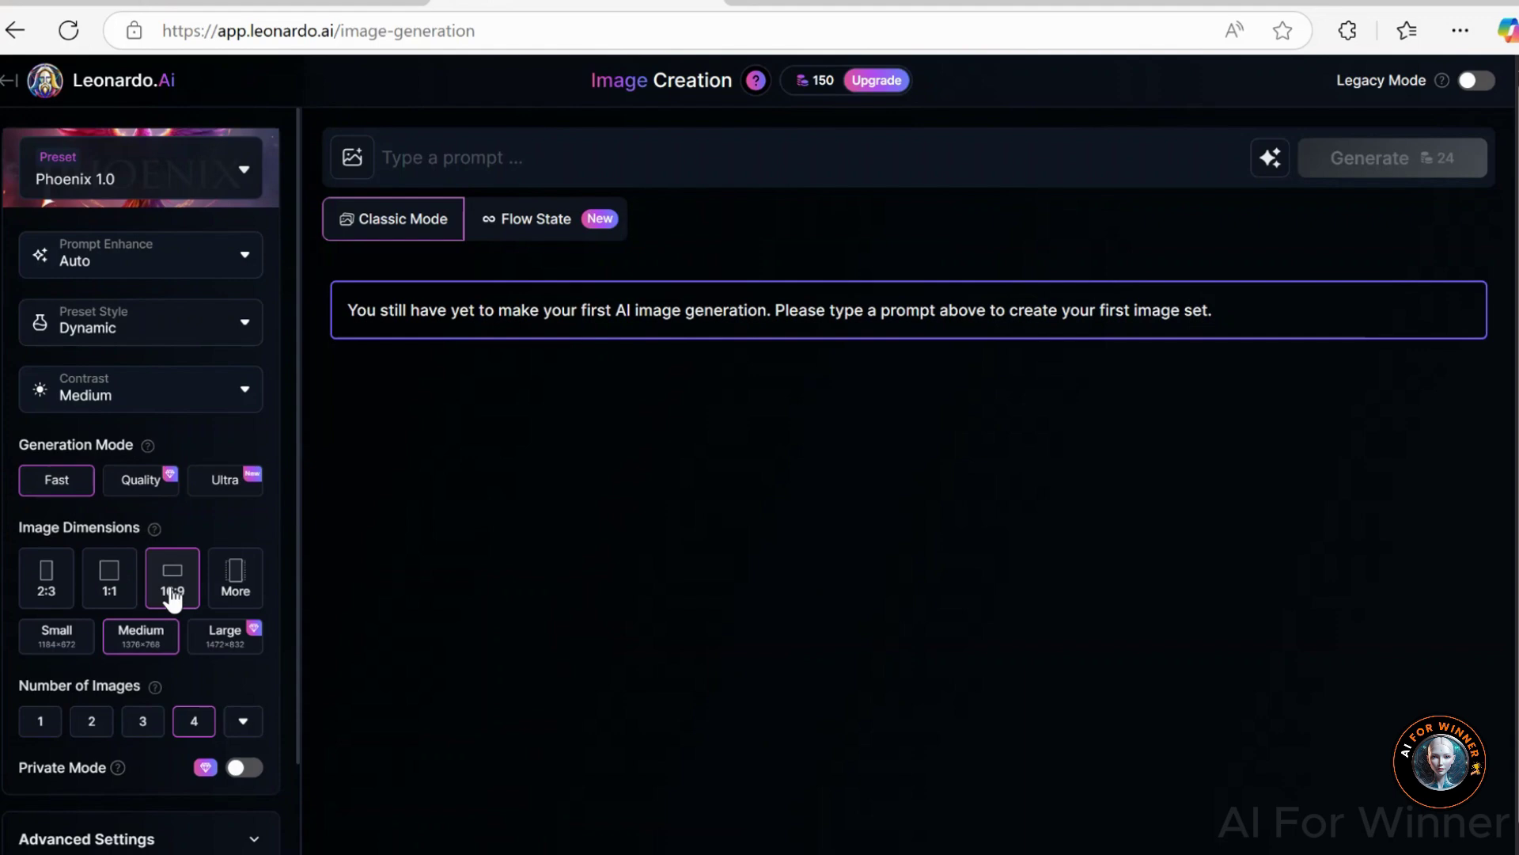
click(109, 575)
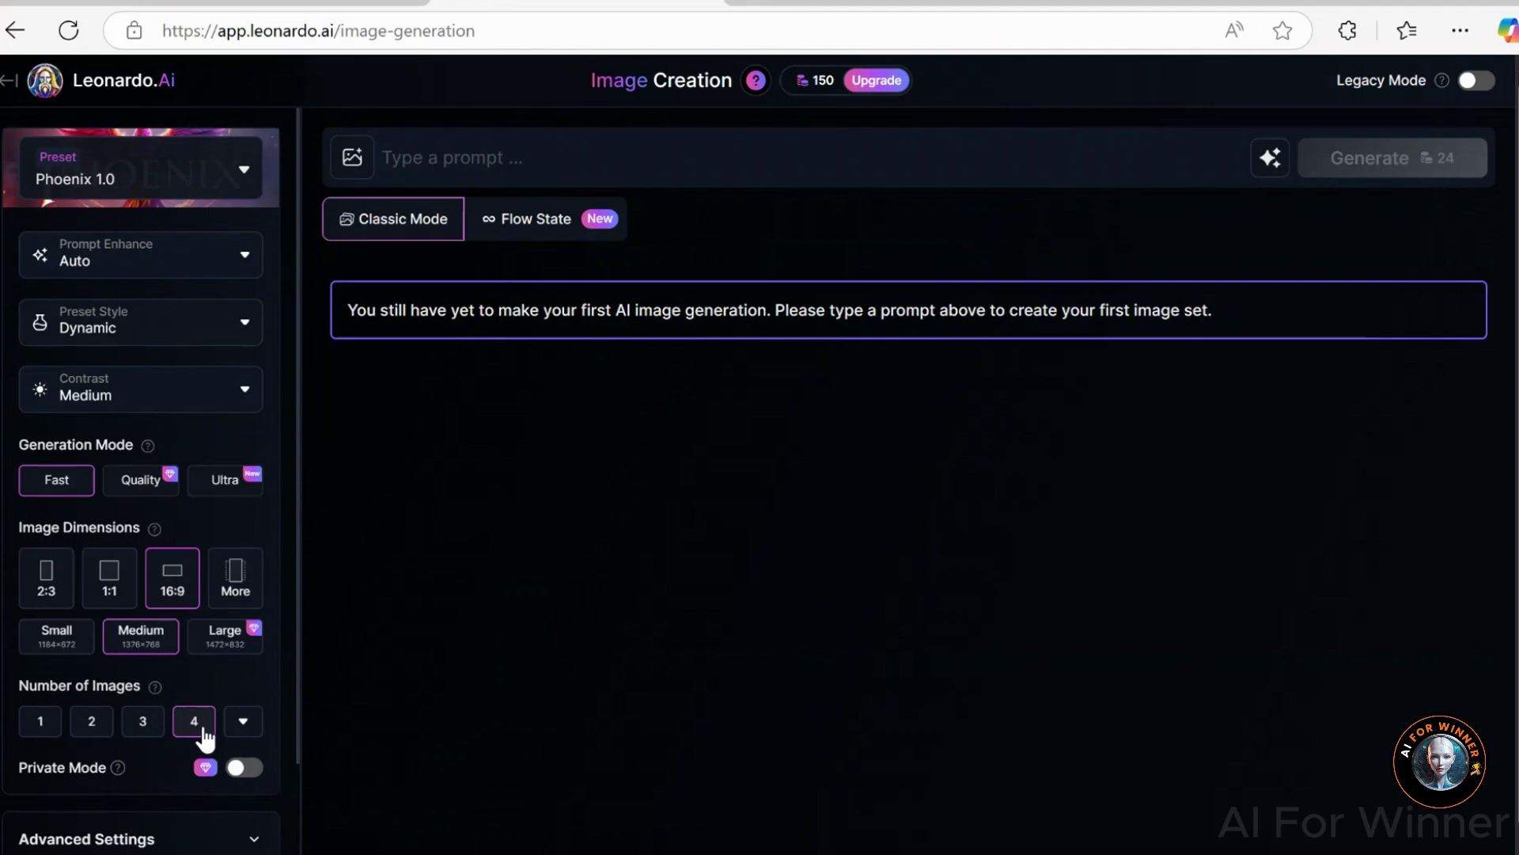
click(412, 165)
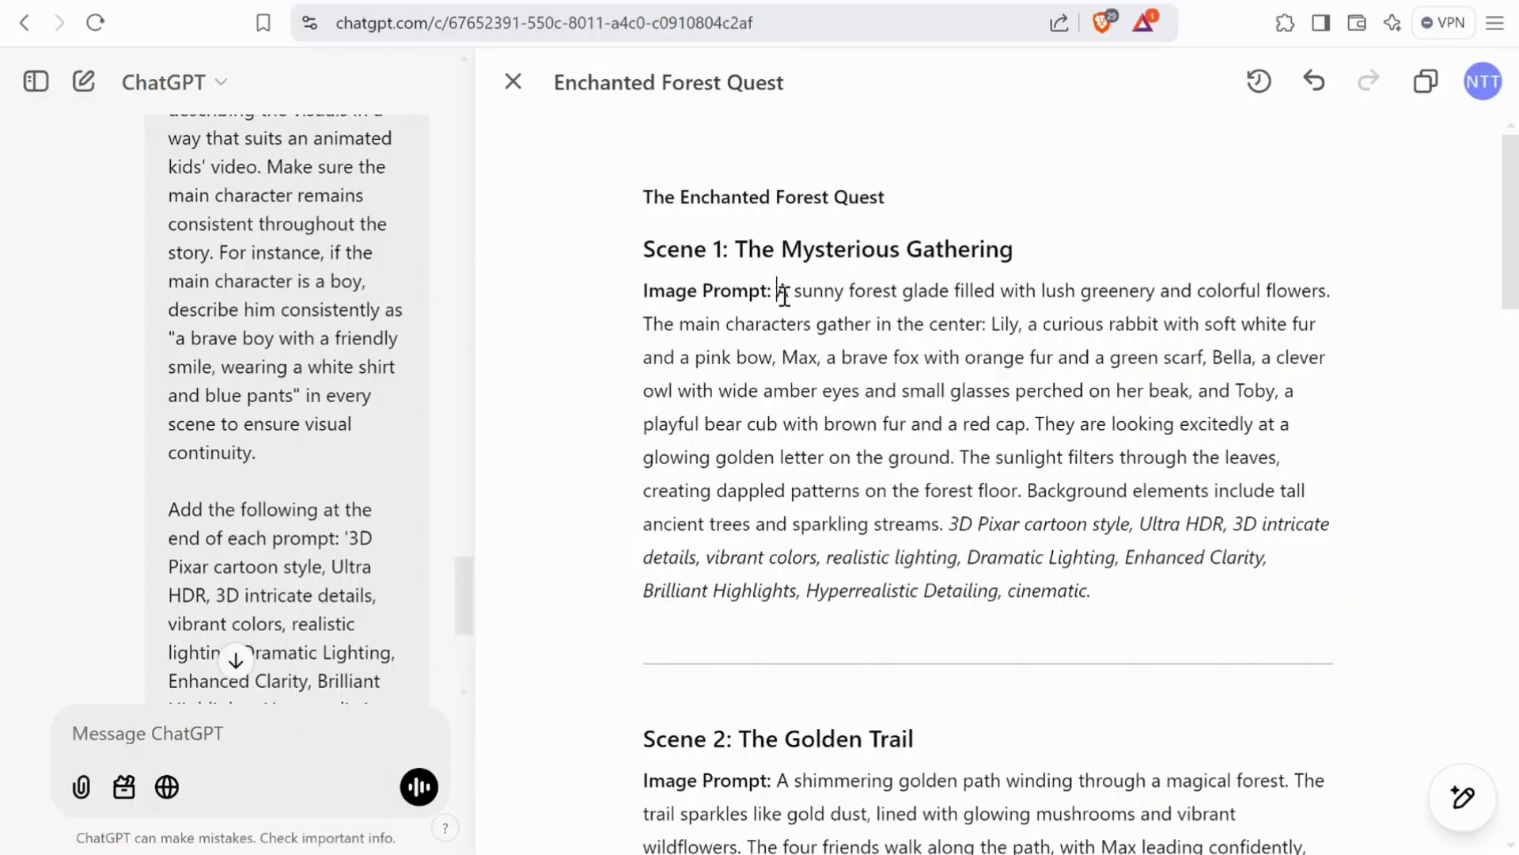
- Copy ChatGPT's Scene 1 forest-glade prompt into Leonardo and generate images
drag(778, 290, 1090, 590)
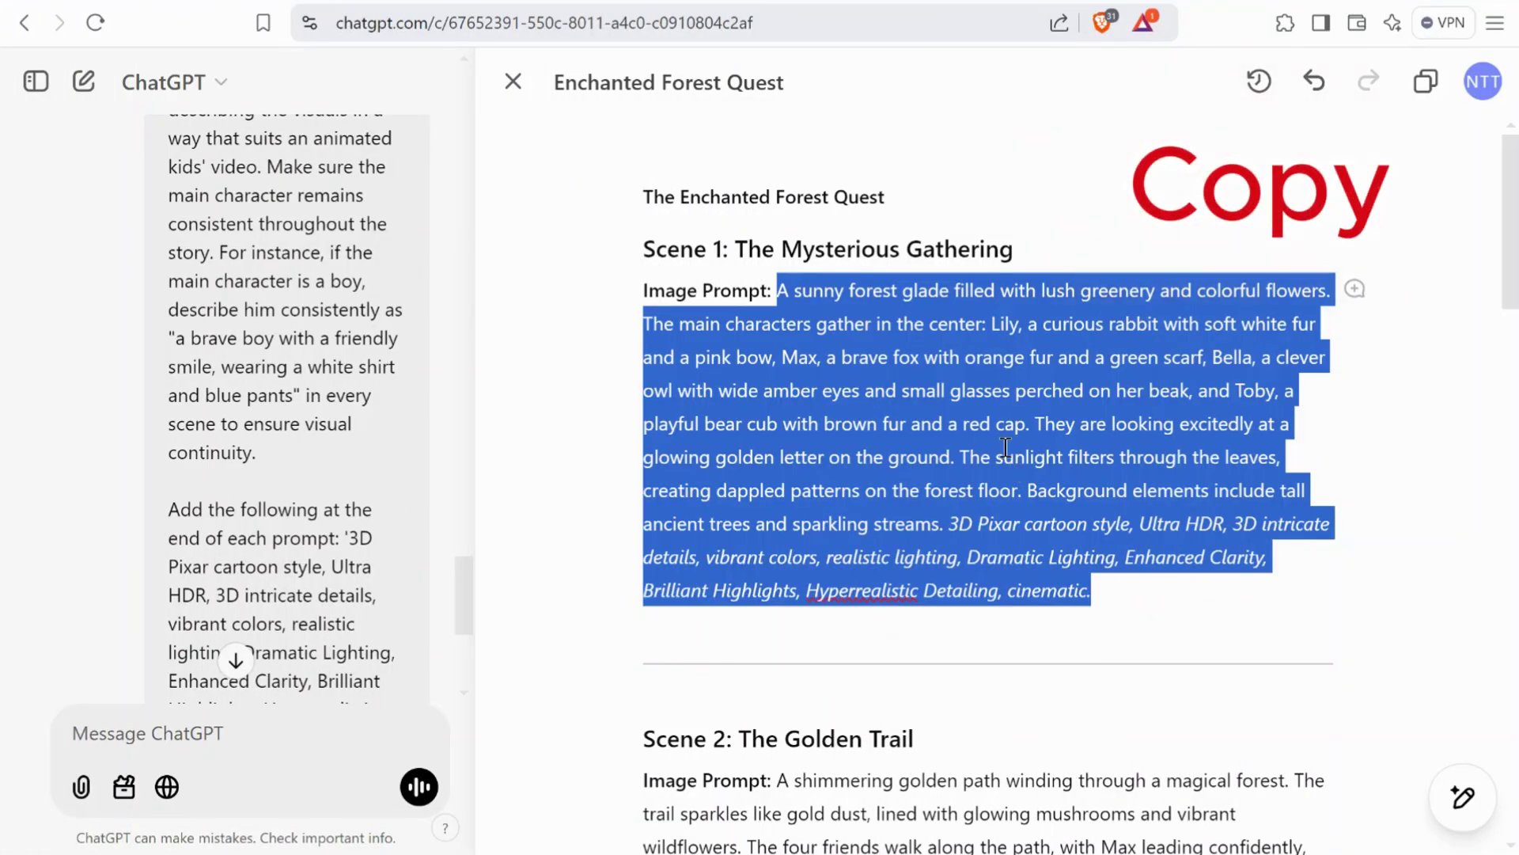
right_click(1022, 468)
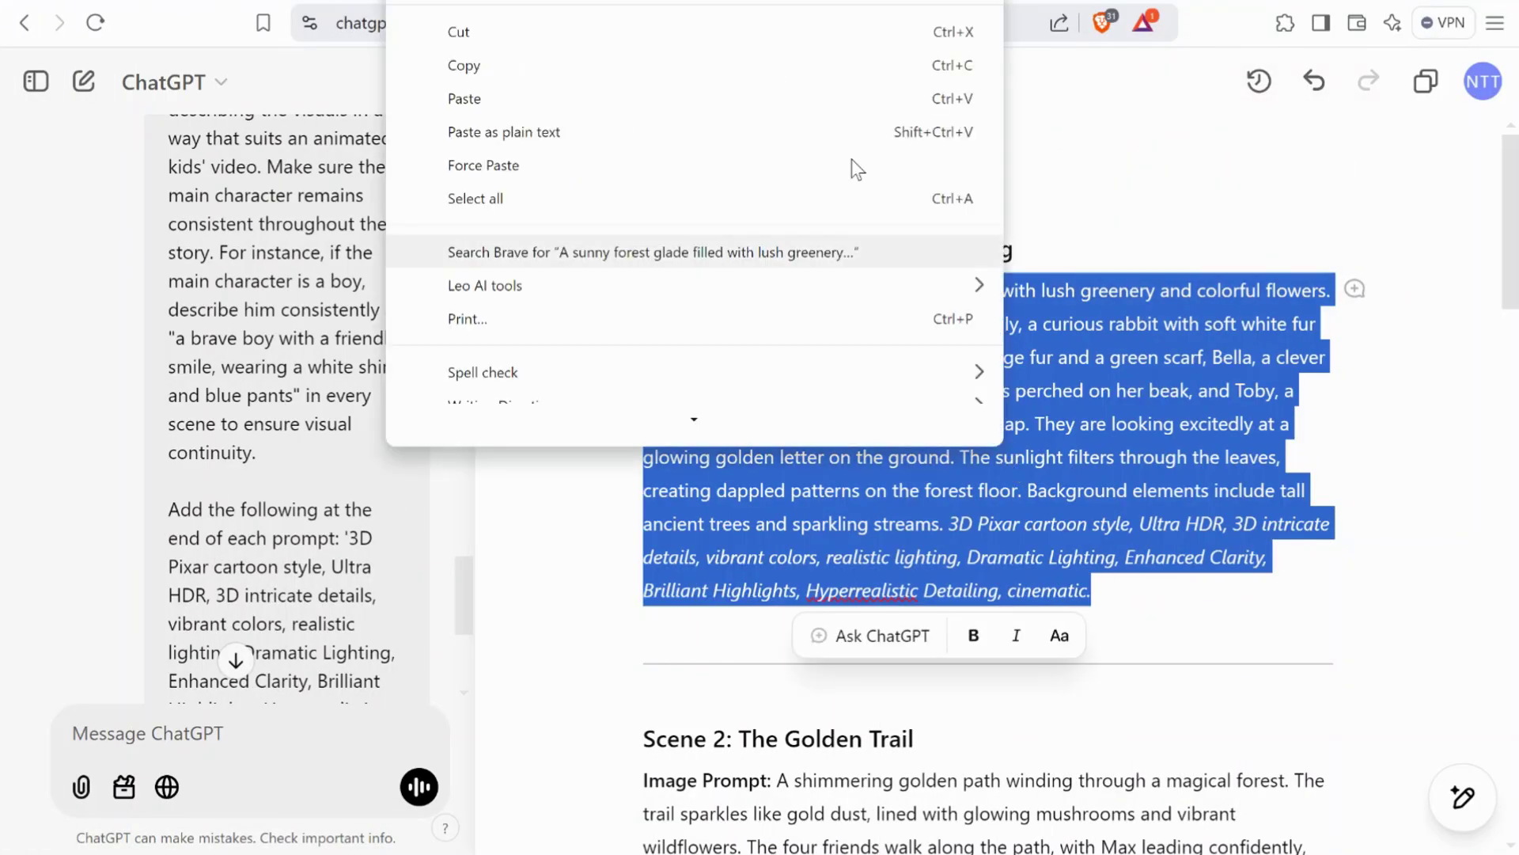
click(539, 63)
click(523, 326)
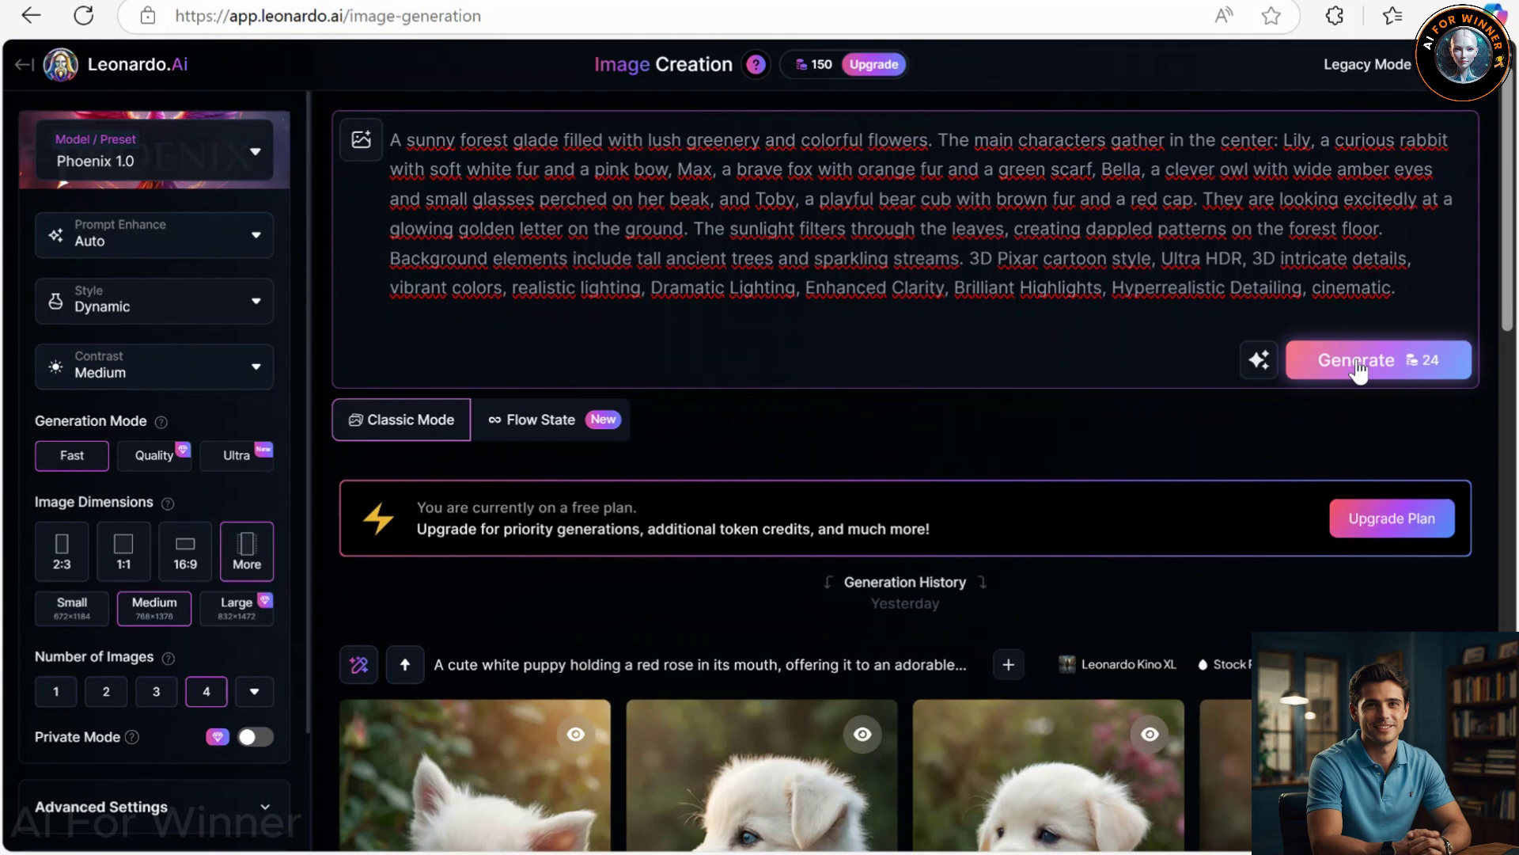
click(1360, 369)
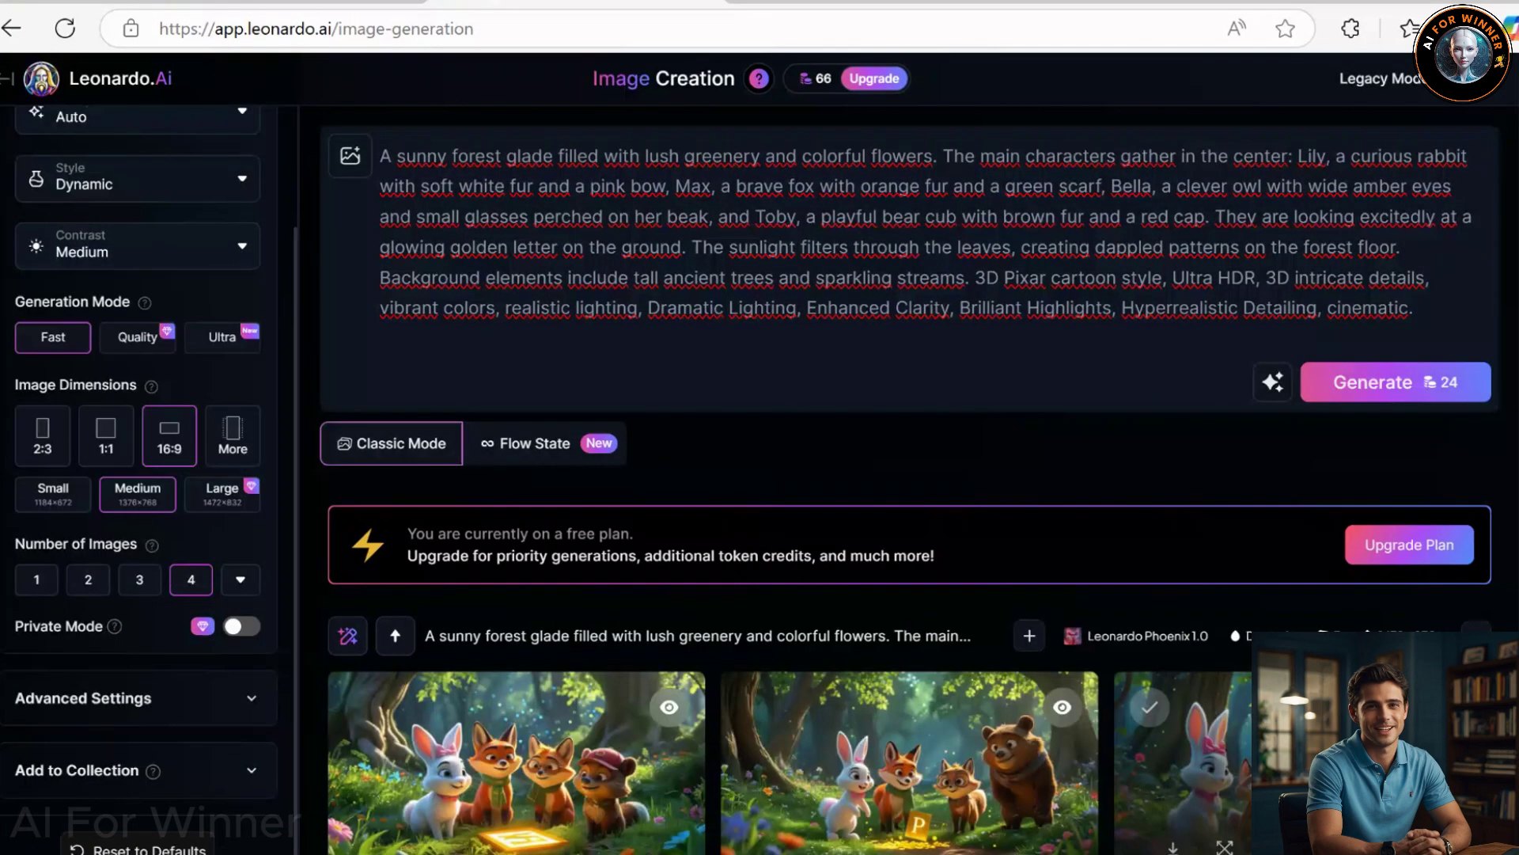
mouse_move(516, 760)
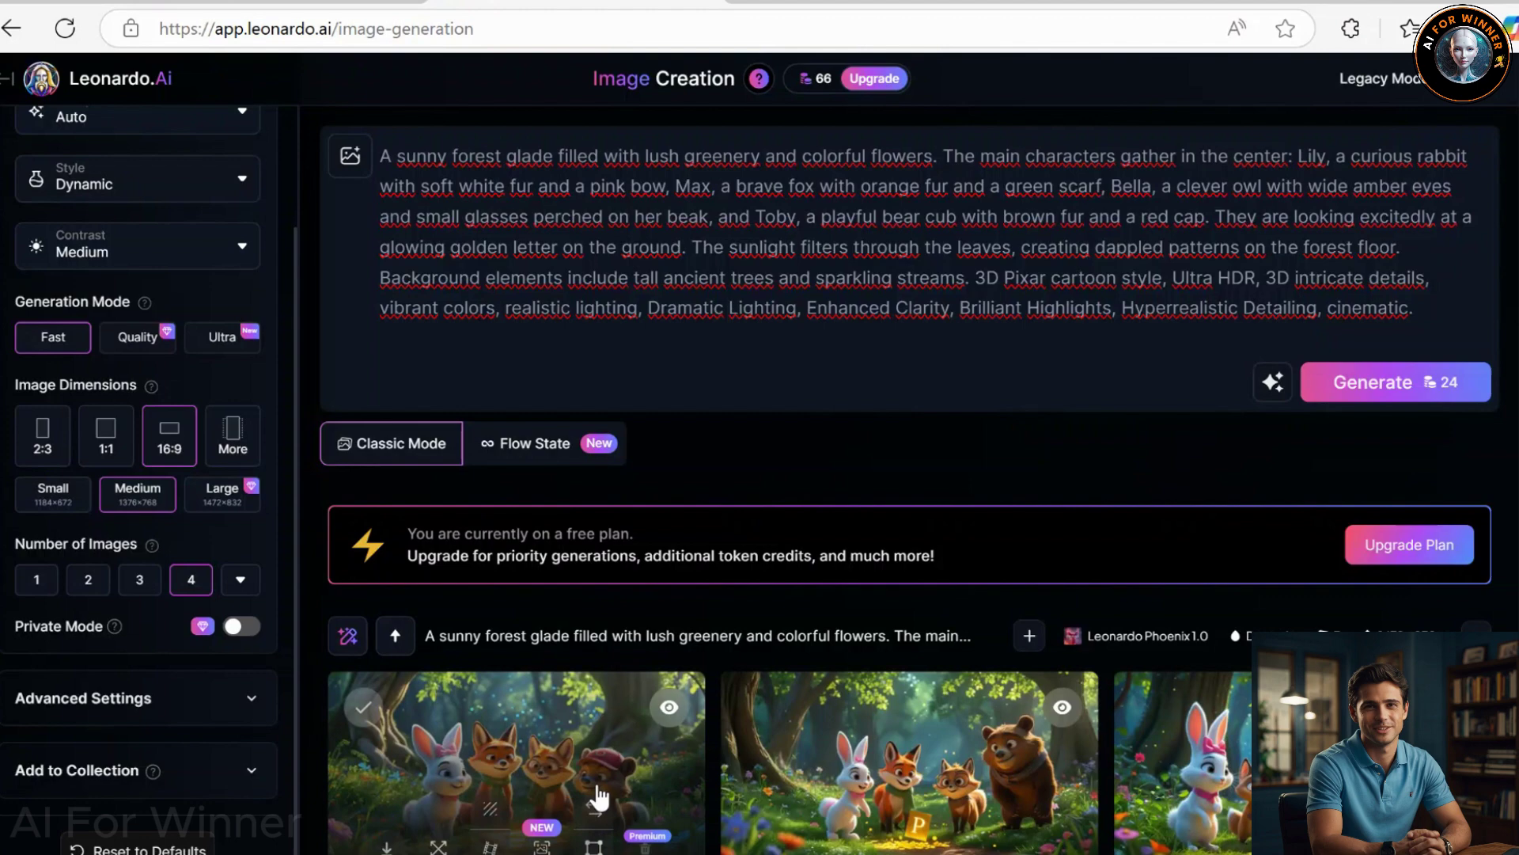
- Browse the generated forest-glade images full size in the lightbox
click(600, 799)
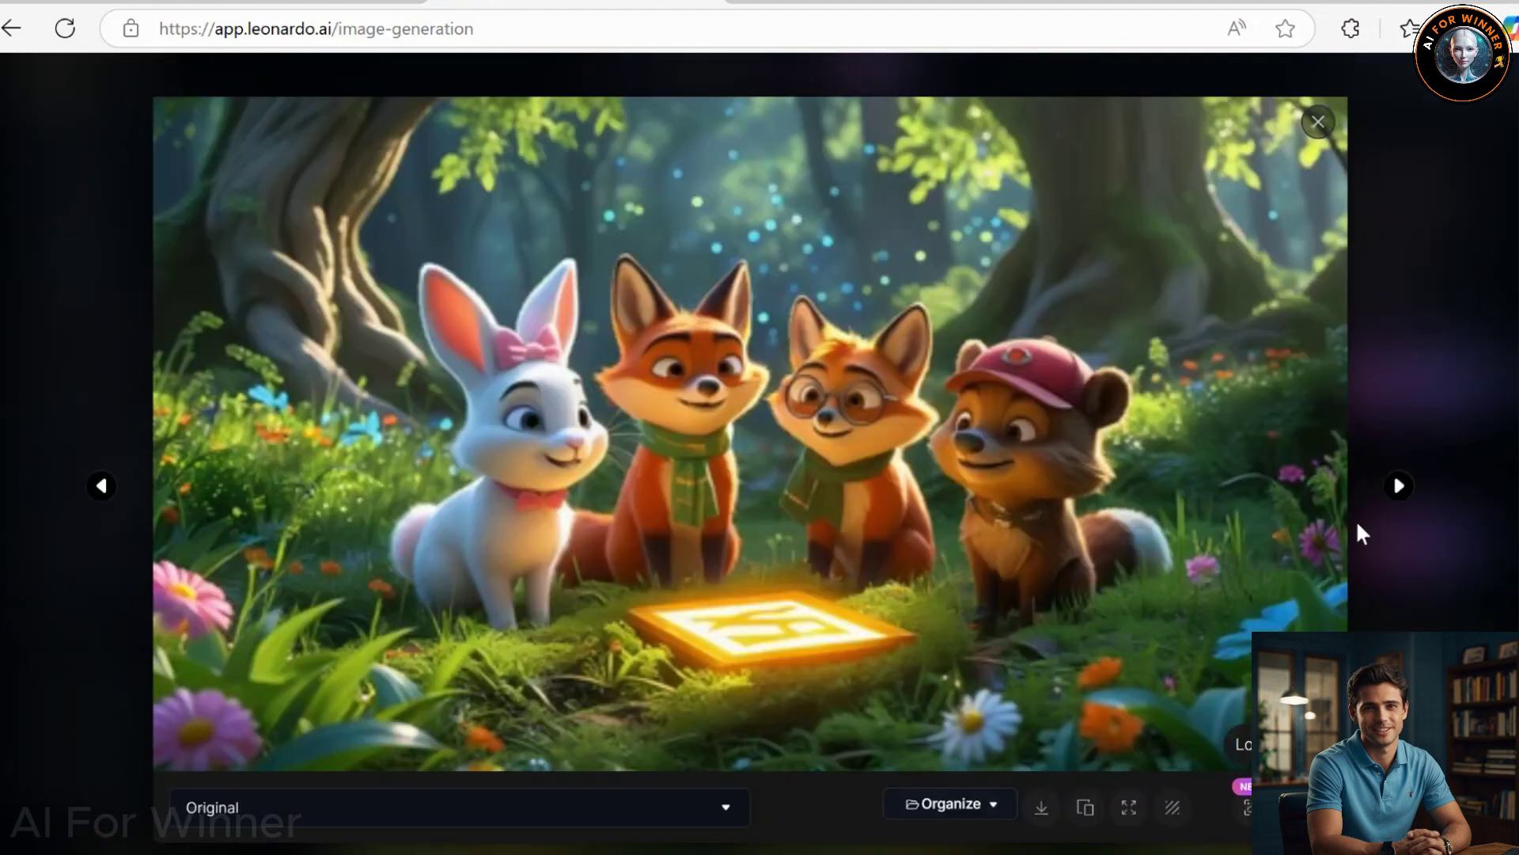
click(1399, 487)
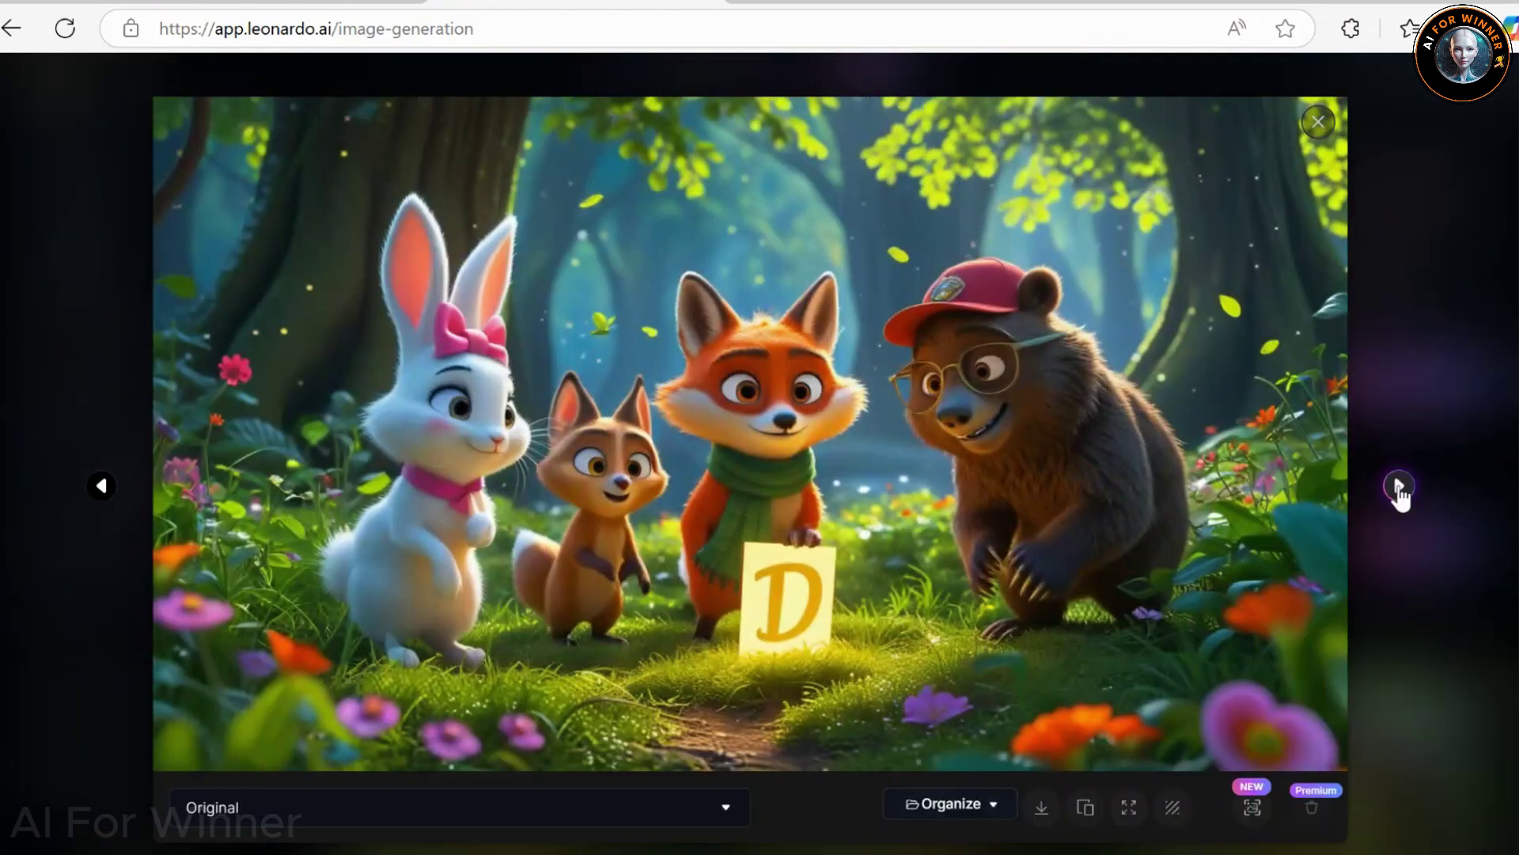
click(1398, 486)
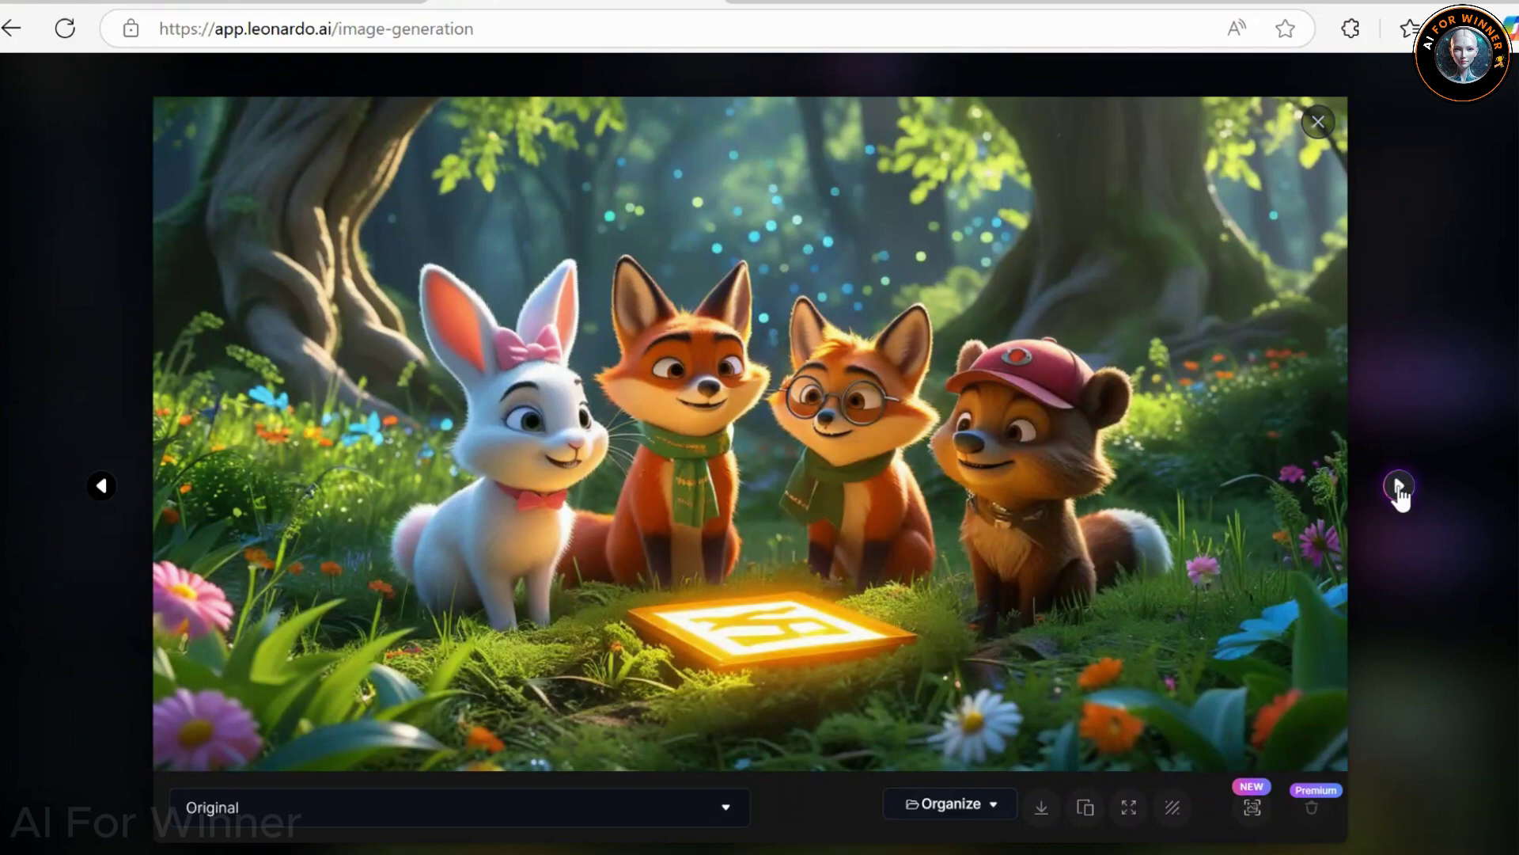
click(1399, 486)
click(1398, 487)
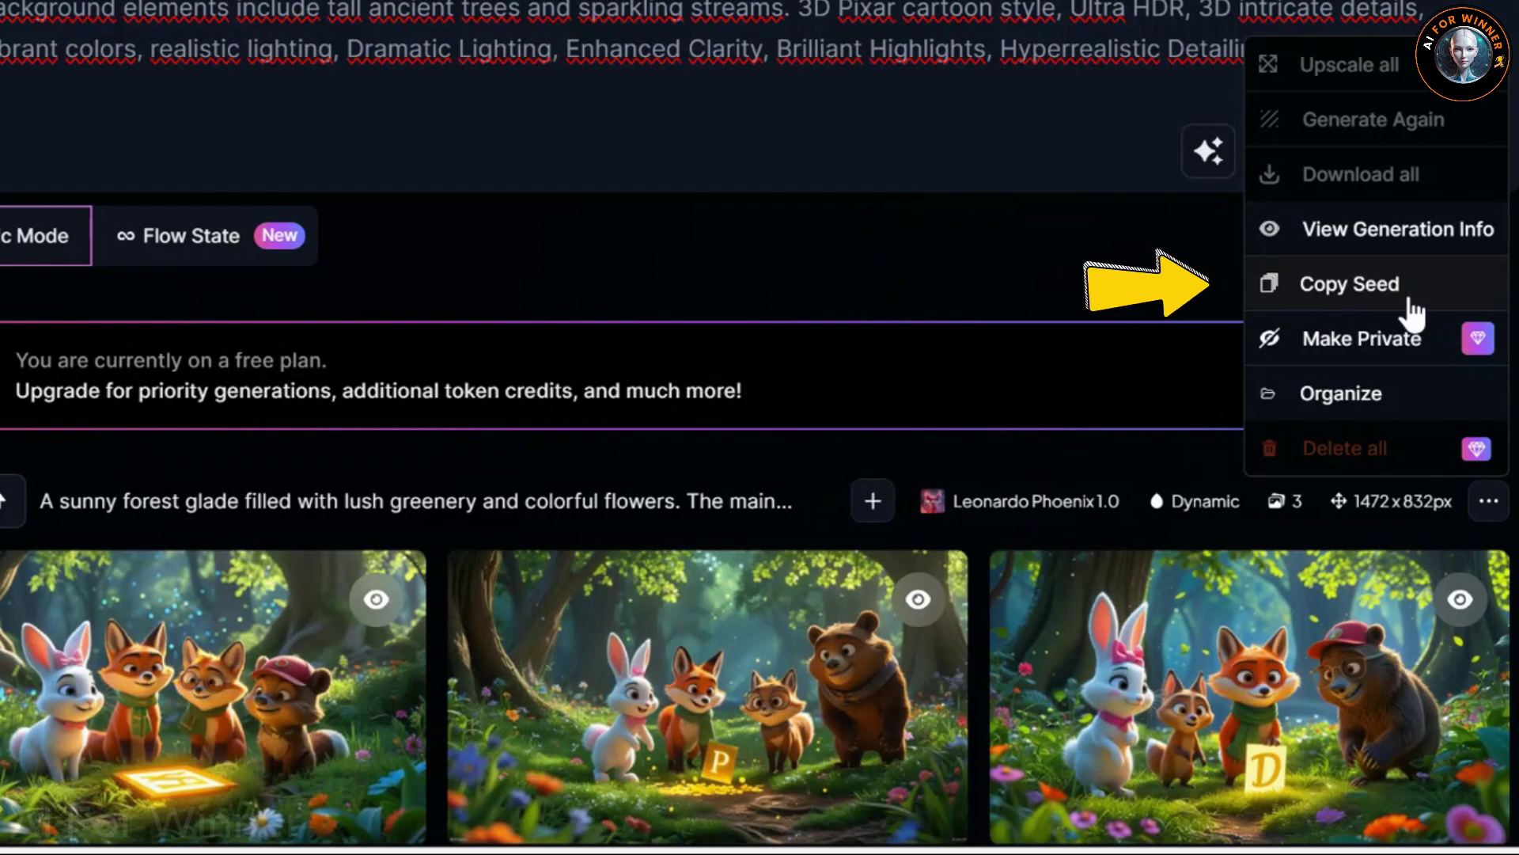
- Enter the forest-glade seed 907427390 as a fixed seed in Advanced Settings
click(1313, 297)
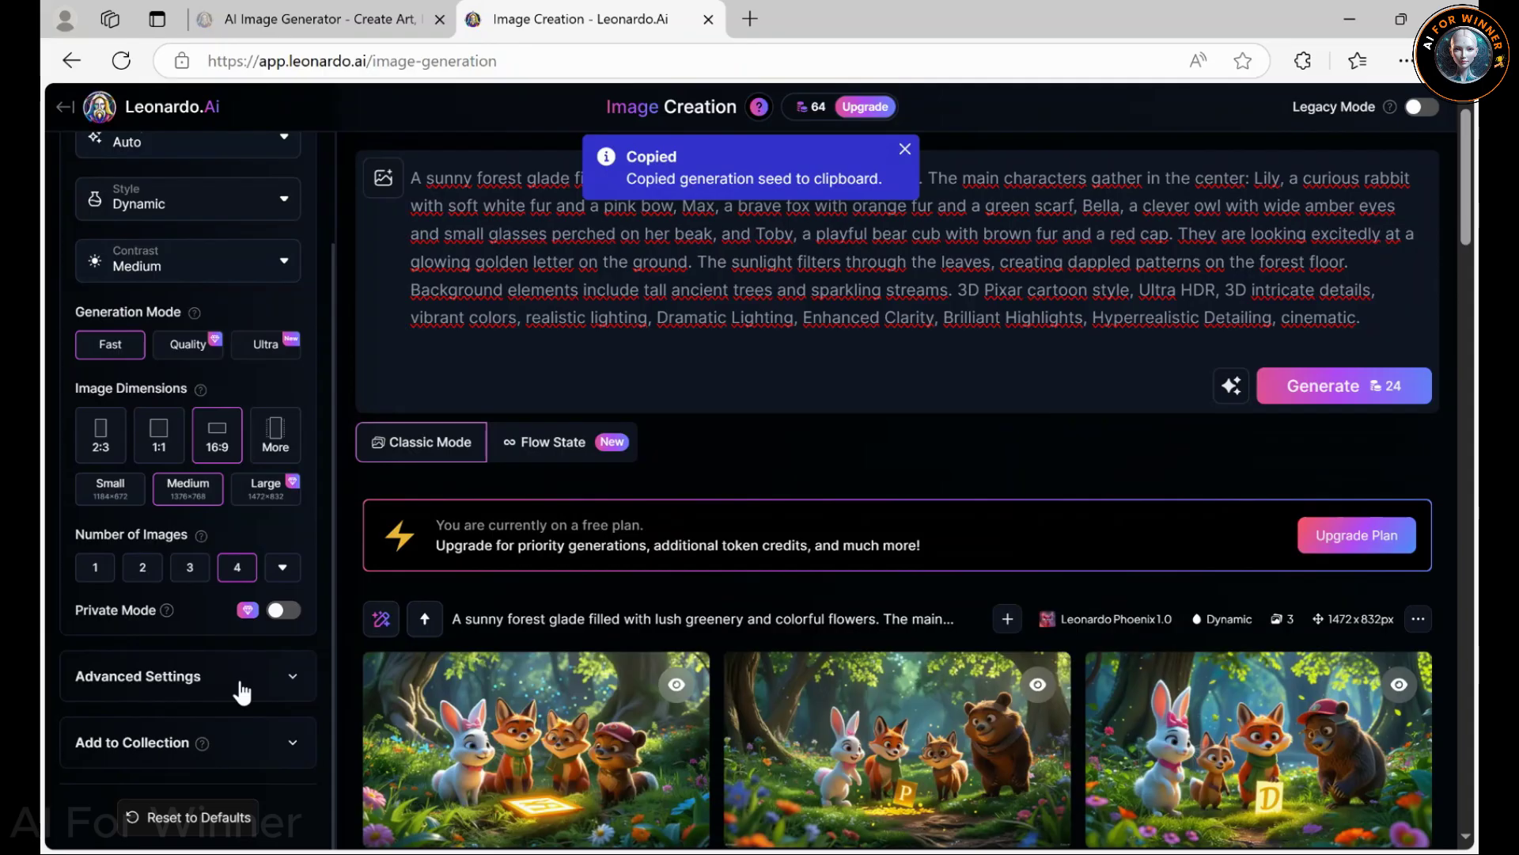
click(292, 686)
scroll(297, 688, down, 5)
click(282, 634)
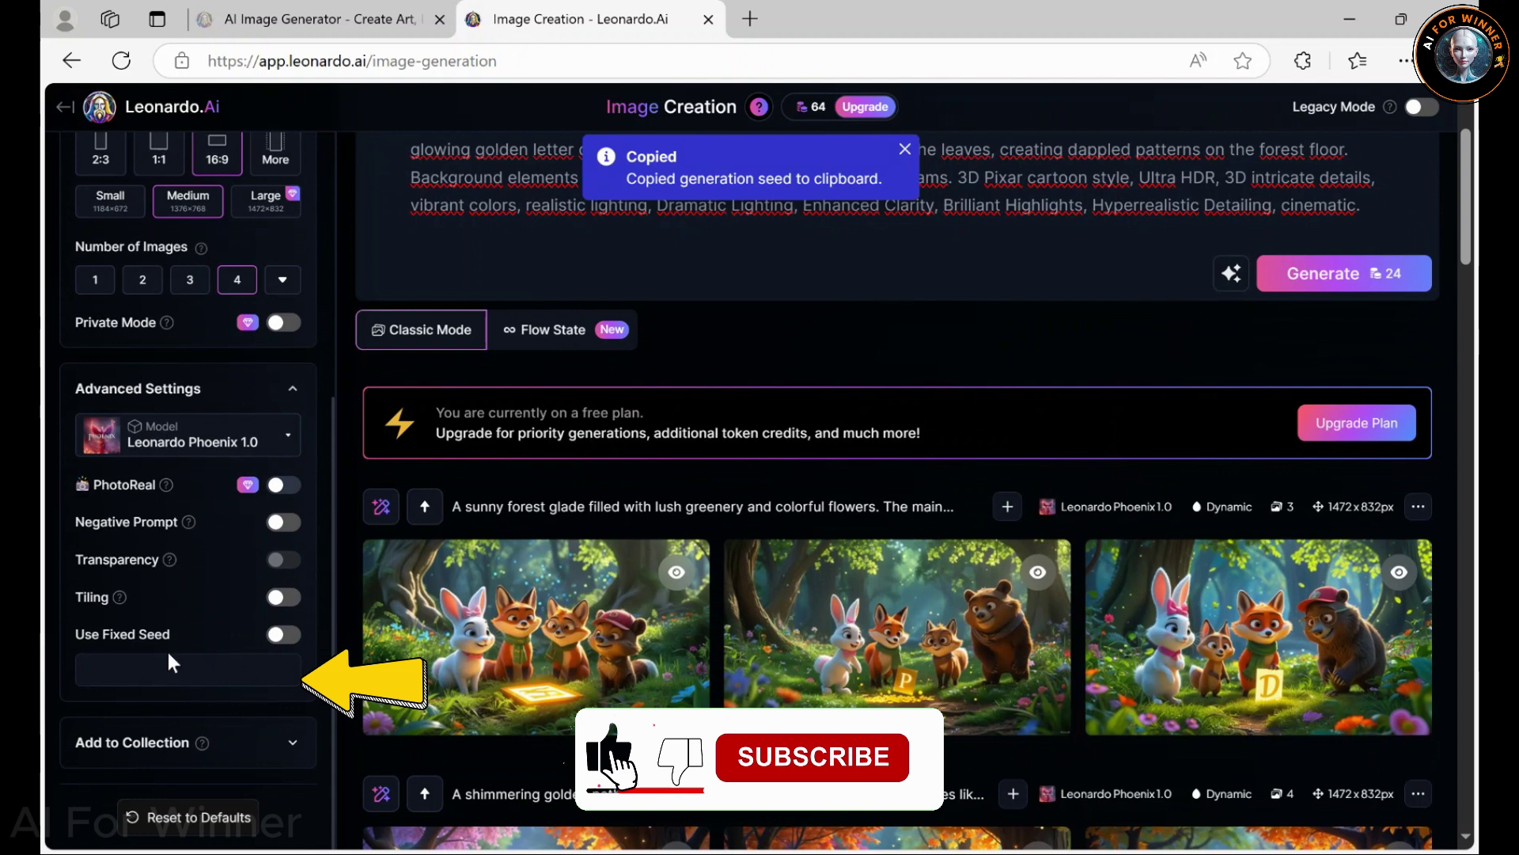
click(142, 669)
key(ctrl+v)
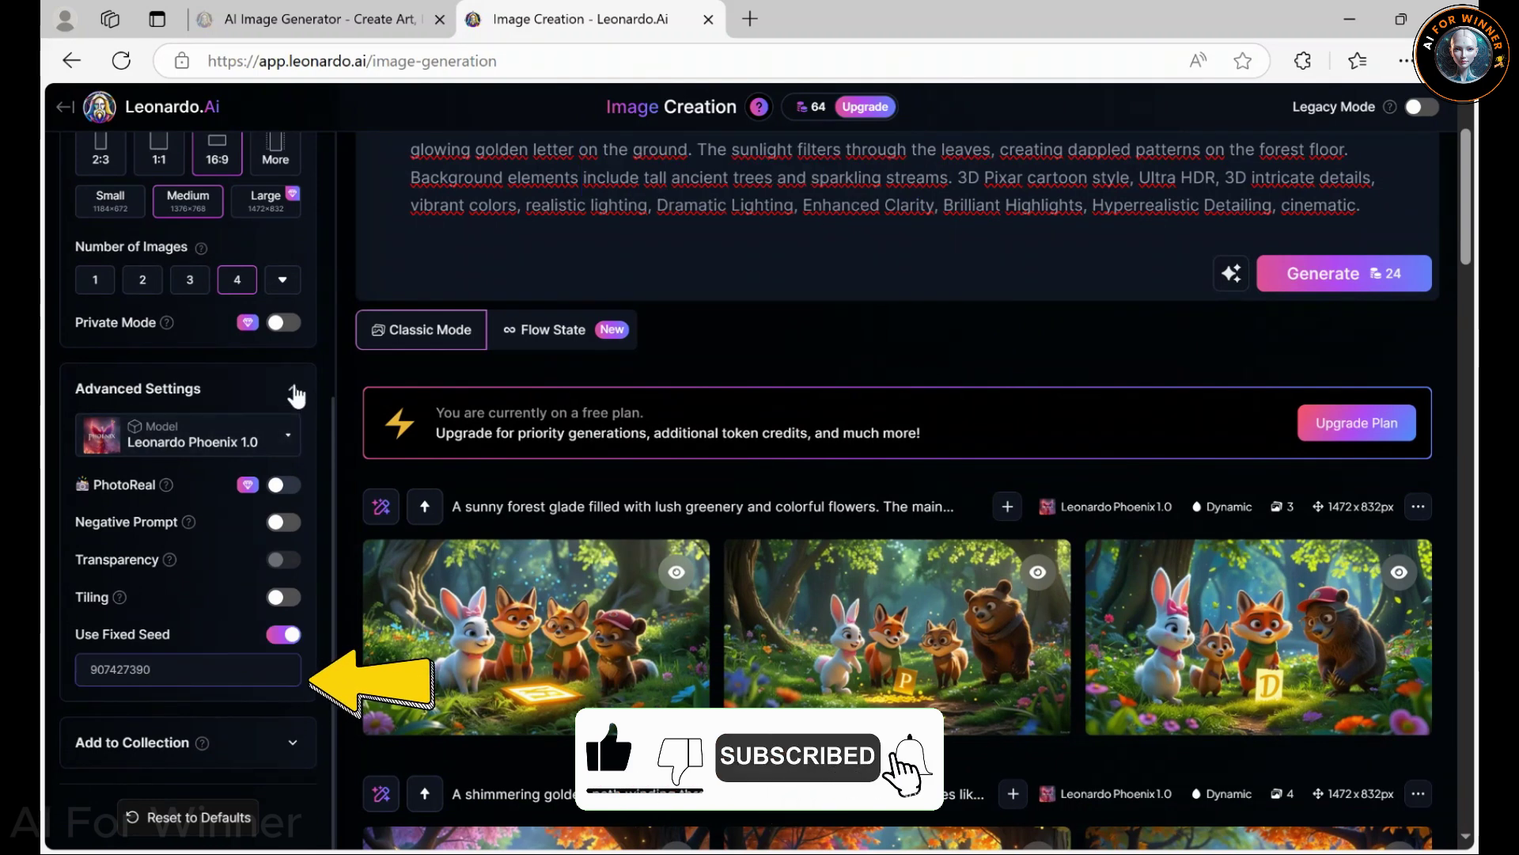
click(293, 390)
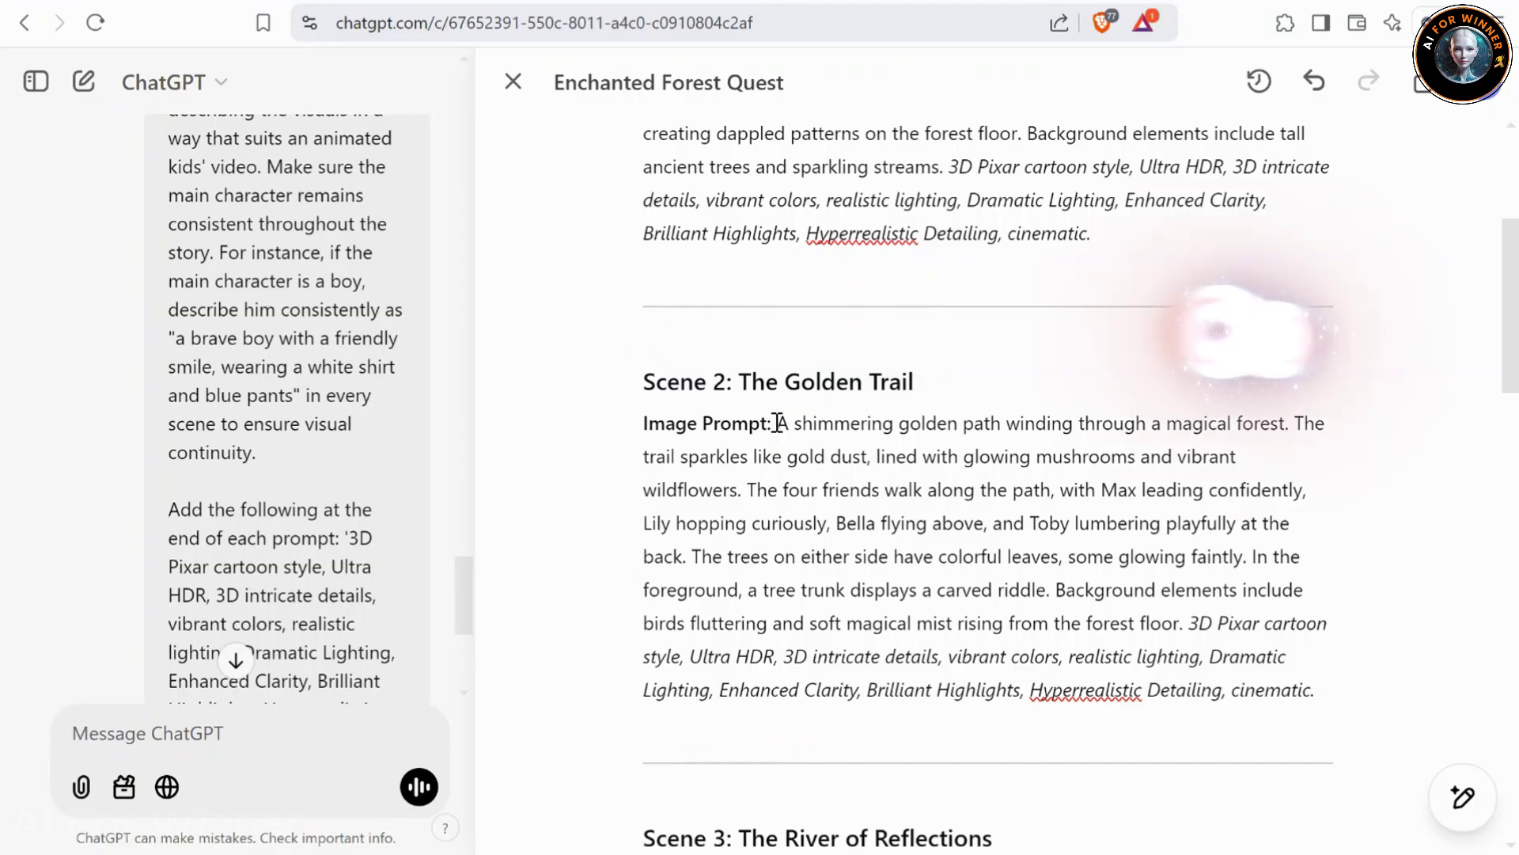
- Paste the Scene 2 prompt into Leonardo and replace Max with his full description
drag(778, 424, 1318, 687)
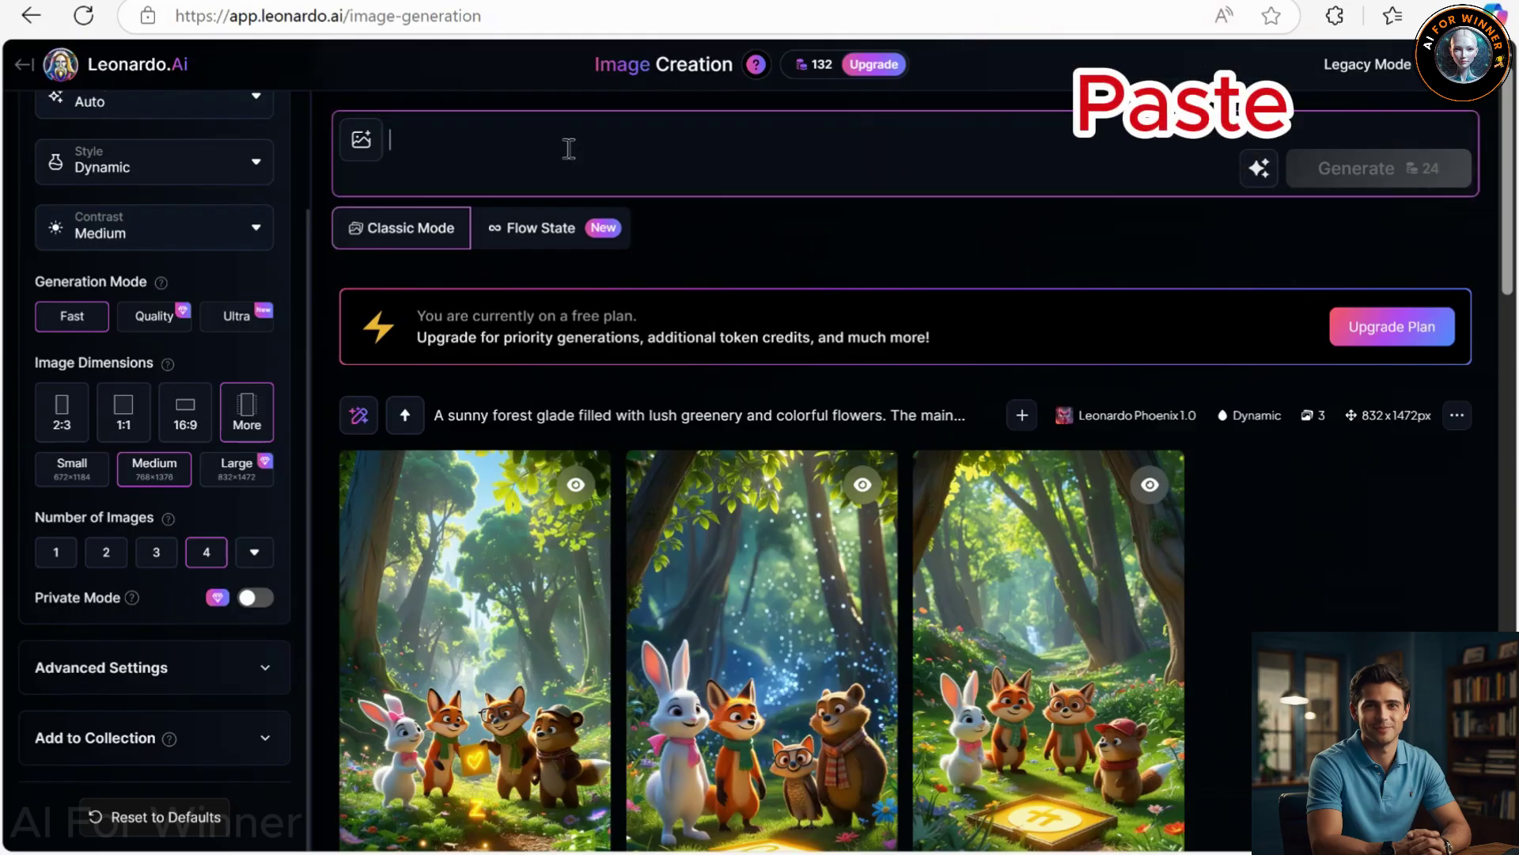
text(A shimmering golden path winding through a magical forest. The trail sparkles like gold dust, lined with glowing mushrooms and vibrant wildflowers. The four friends walk along the path, with Max leading confidently, Lily hopping curiously, Bella flying above, and Toby lumbering playfully at the back. The trees on either side have colorful leaves, some glowing faintly. In the foreground, a tree trunk displays a carved riddle. Background elements include birds fluttering and soft magical mist rising from the forest floor. 3D Pixar cartoon style, Ultra HDR, 3D intricate details, vibrant colors, realistic lighting, Dramatic Lighting, Enhanced Clarity, Brilliant Highlights, Hyperrealistic Detailing, cinematic.)
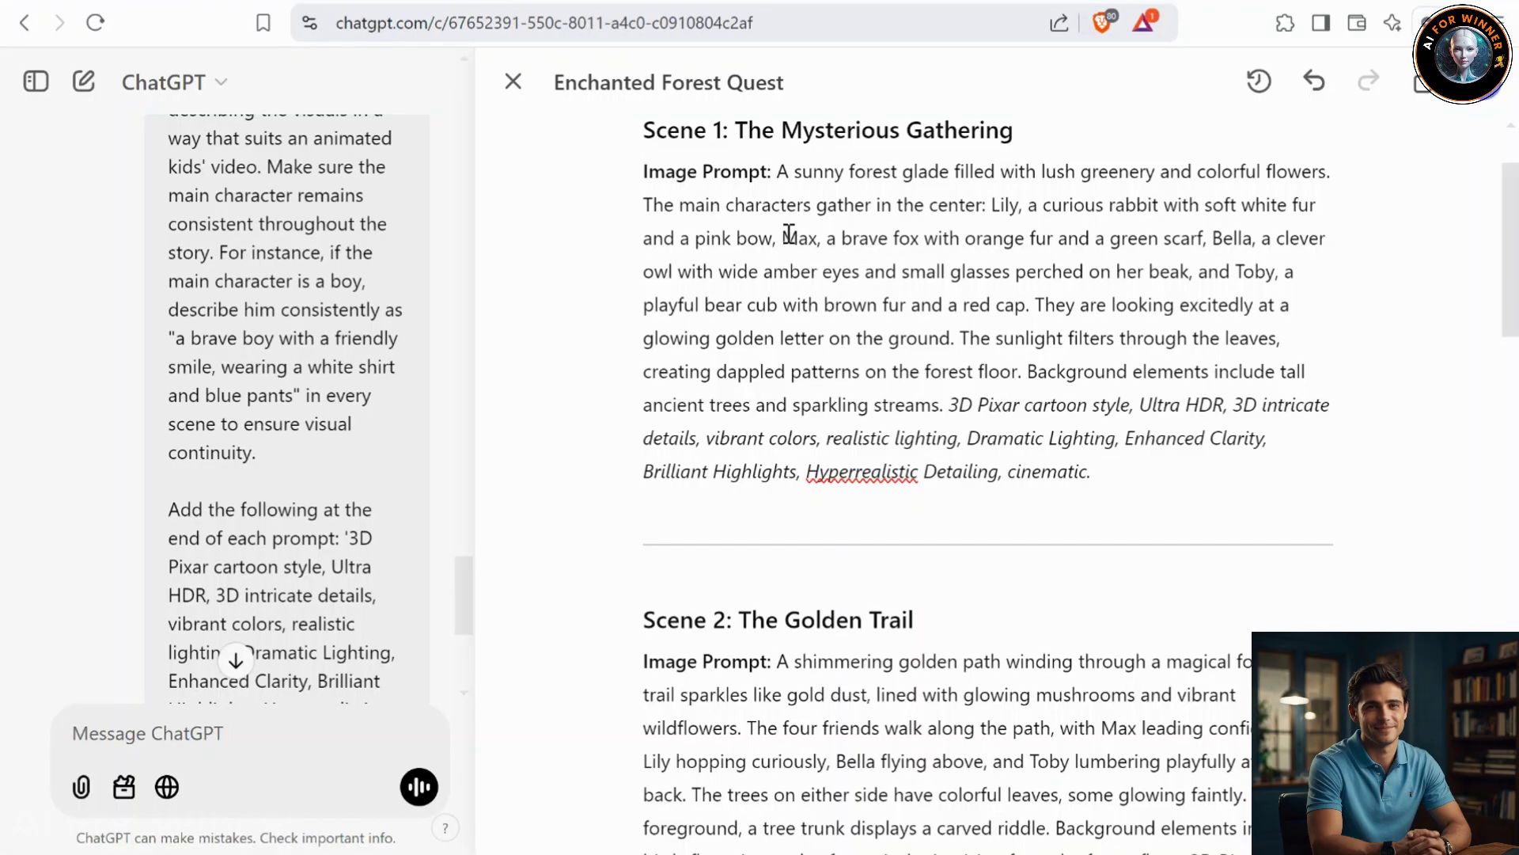
drag(789, 235, 1105, 238)
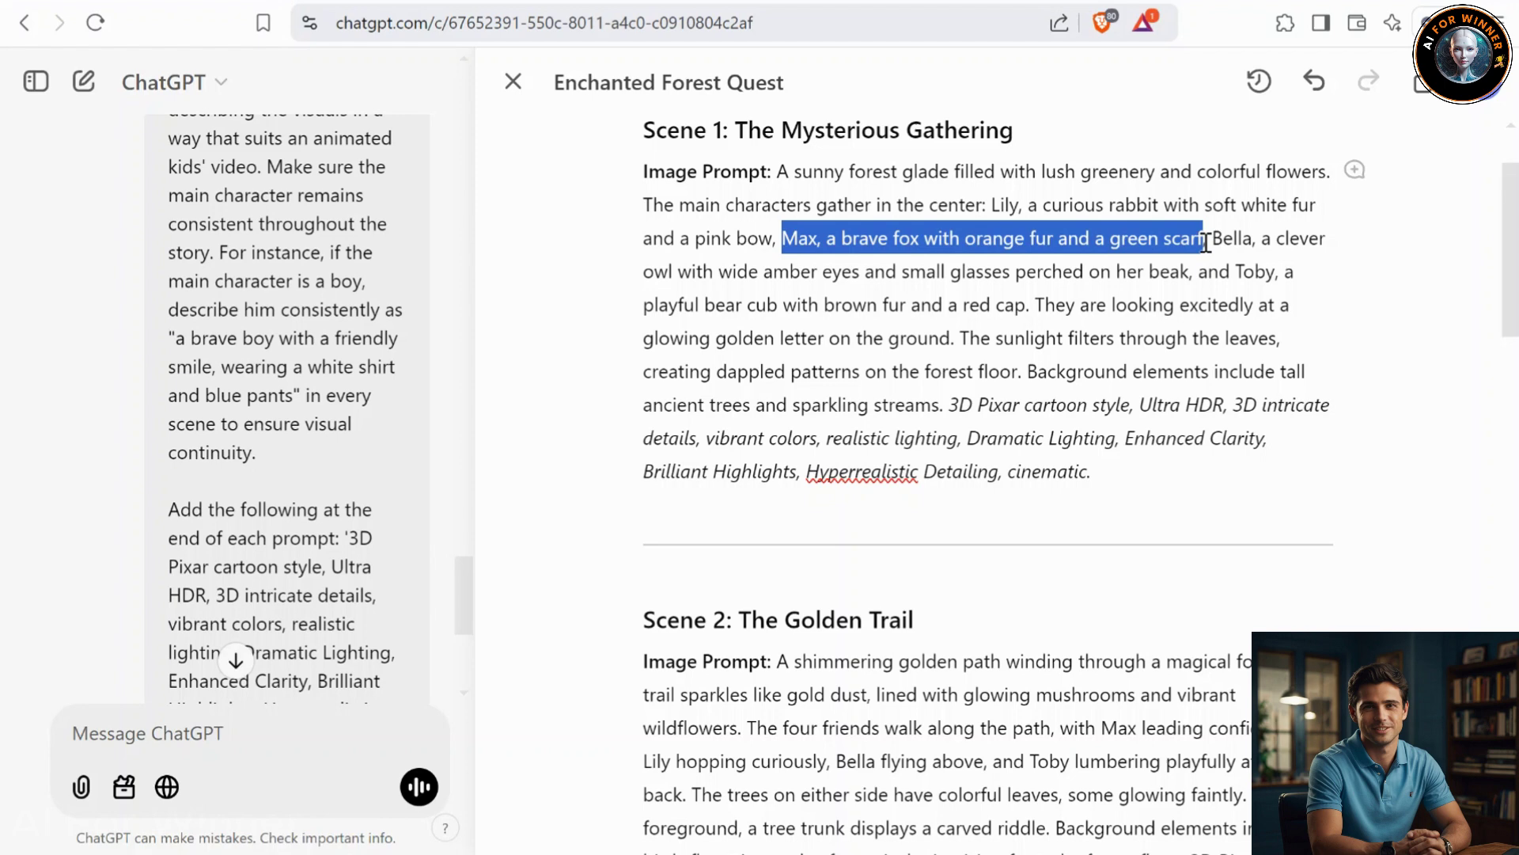
drag(1207, 242, 1202, 240)
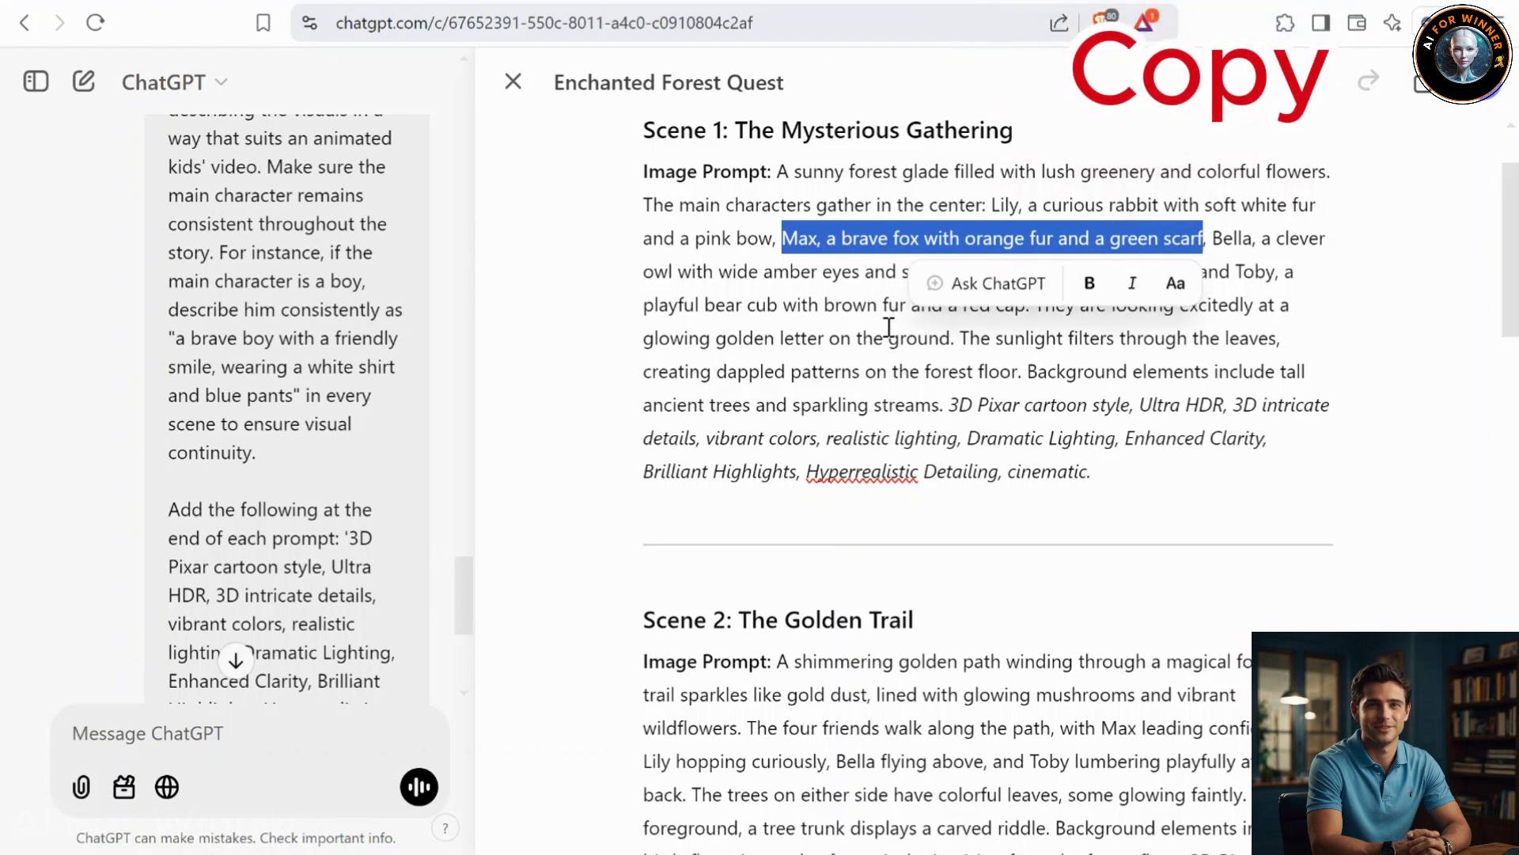
text(Max, a brave fox with orange fur and a green scarf)
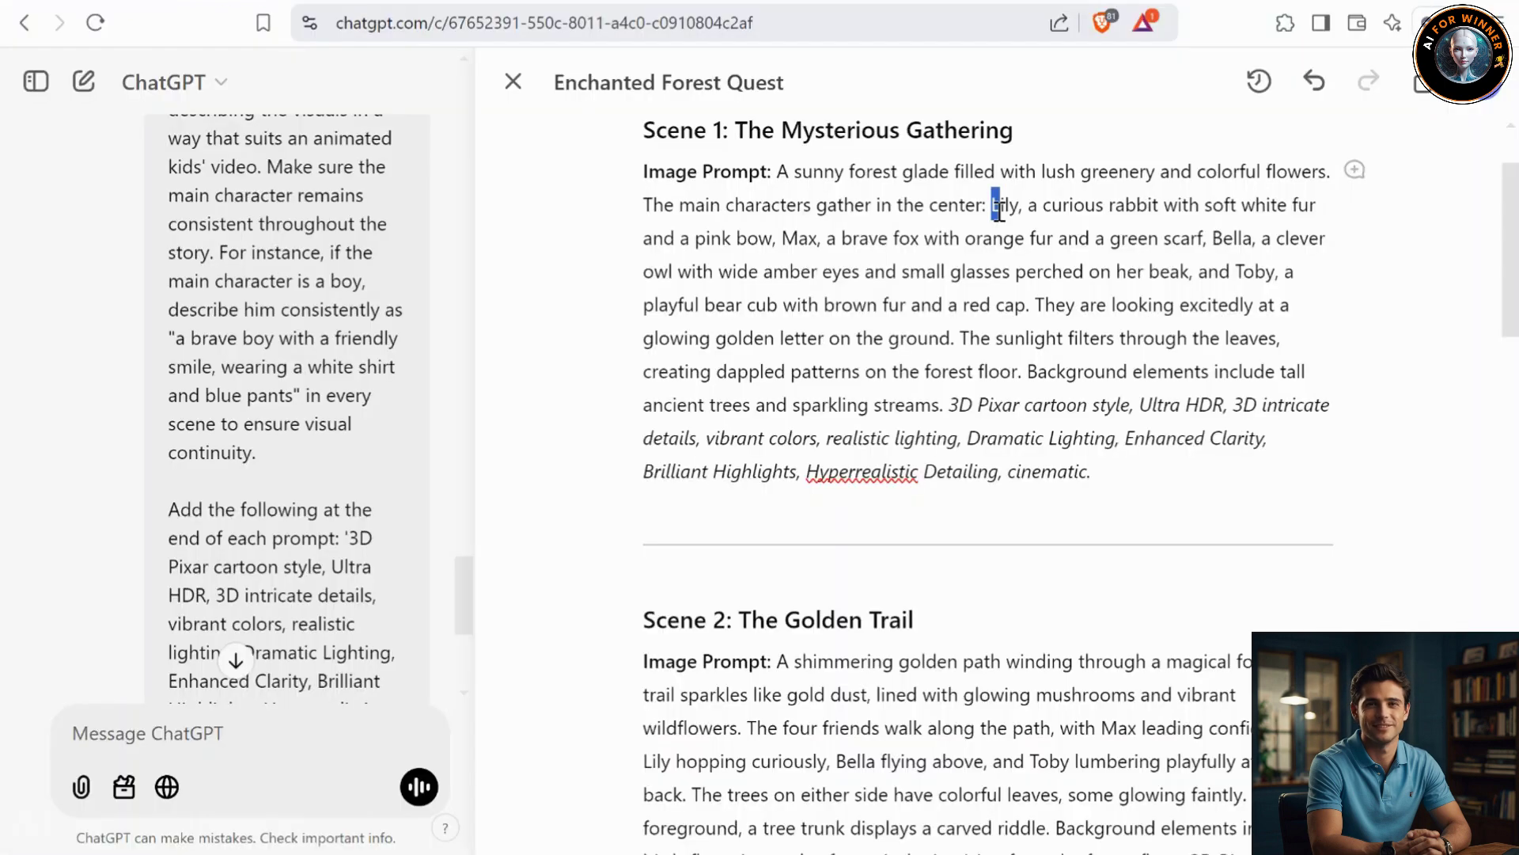
- Replace Lily, Bella and Toby in the prompt with their full character descriptions
mouse_move(990, 205)
mouse_down()
mouse_move(894, 238)
mouse_move(775, 237)
mouse_up()
key(ctrl+c)
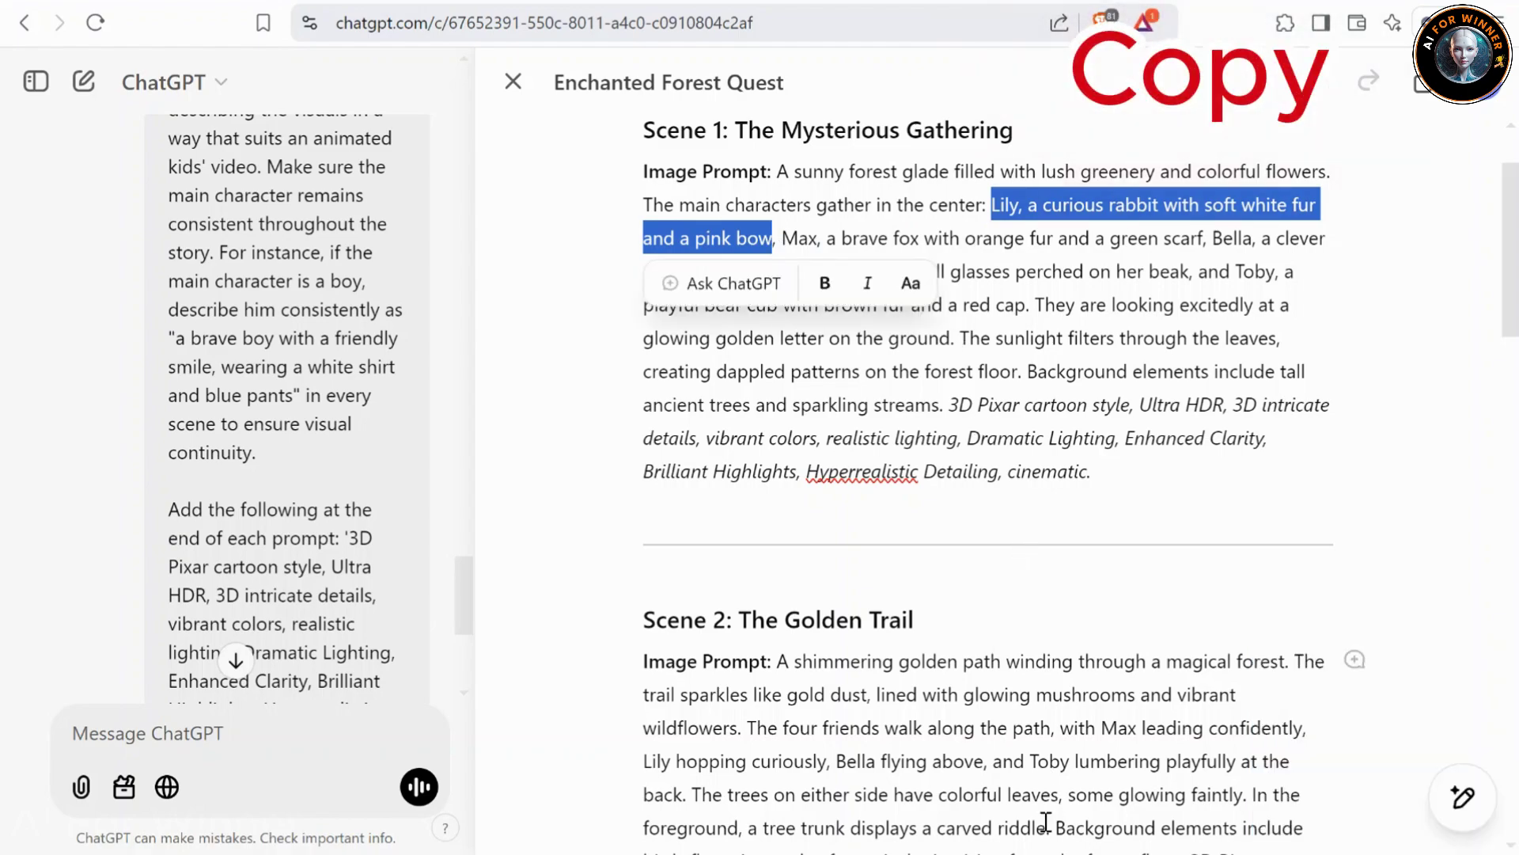
key(ctrl+v)
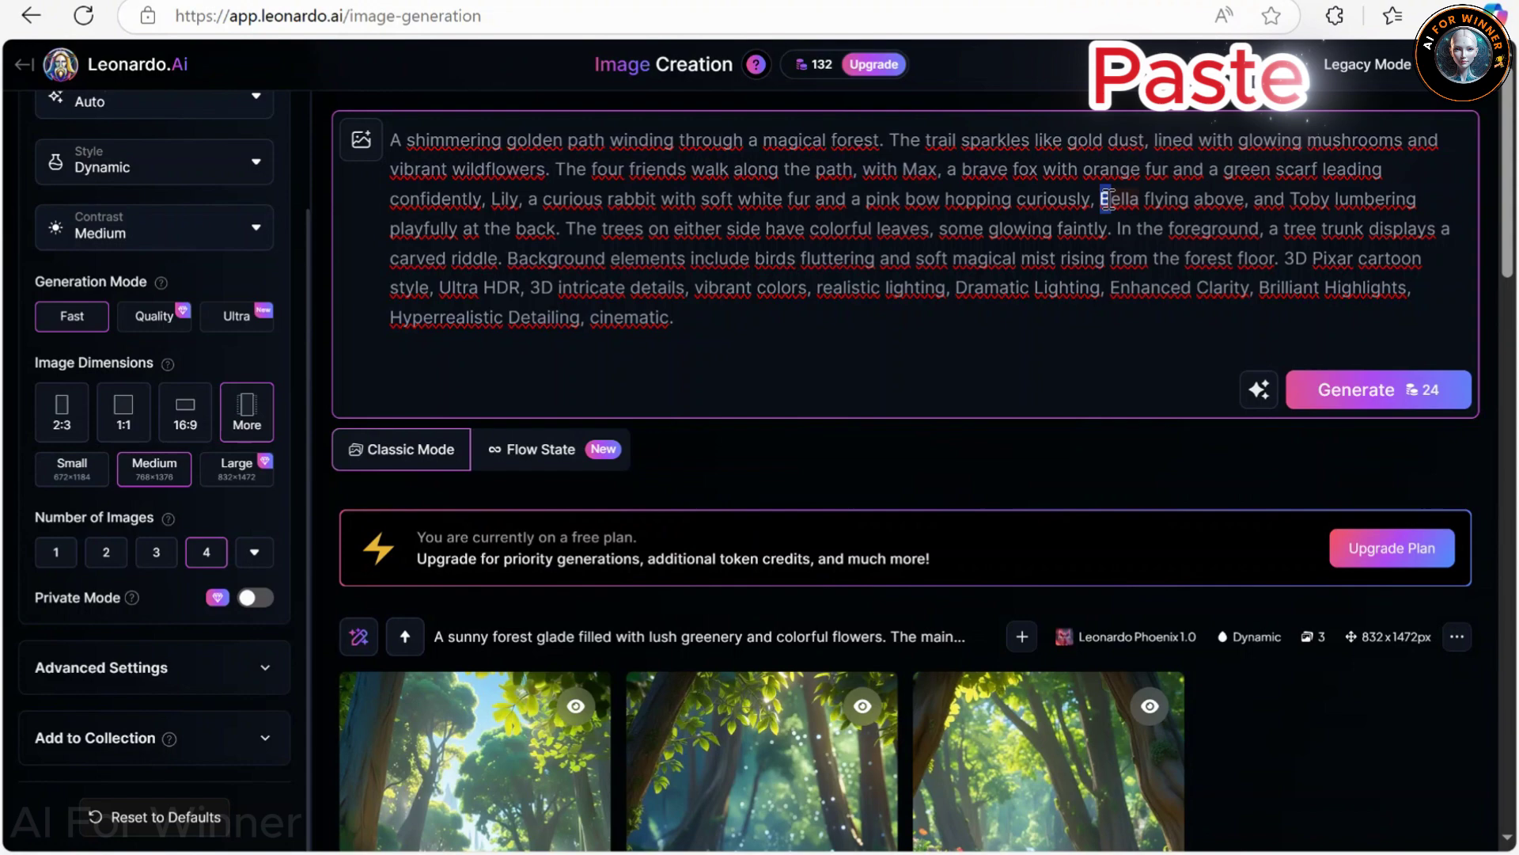
drag(1102, 200, 1126, 202)
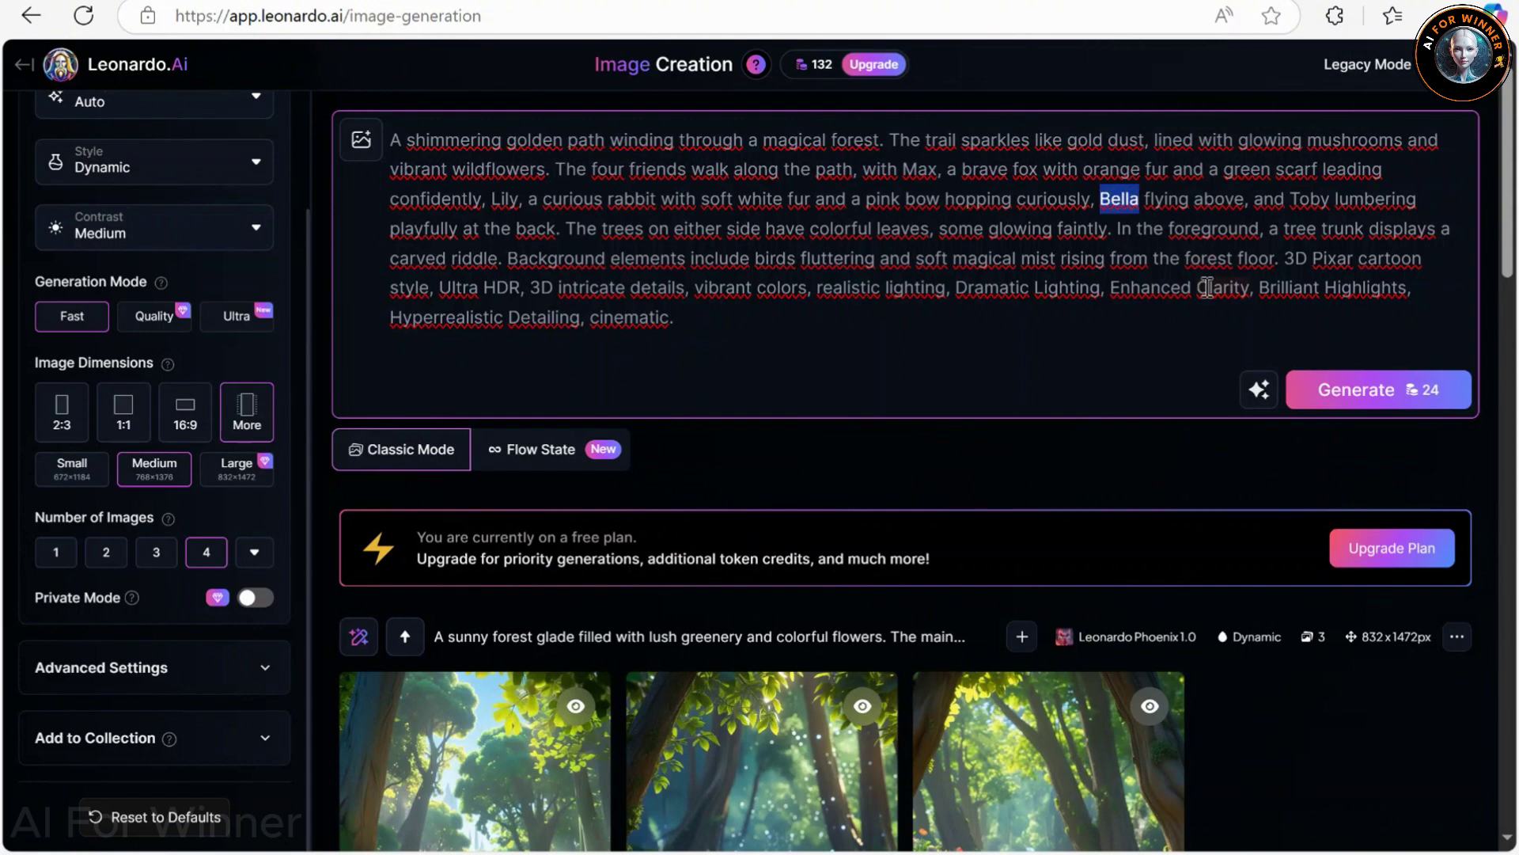
key(ctrl+v)
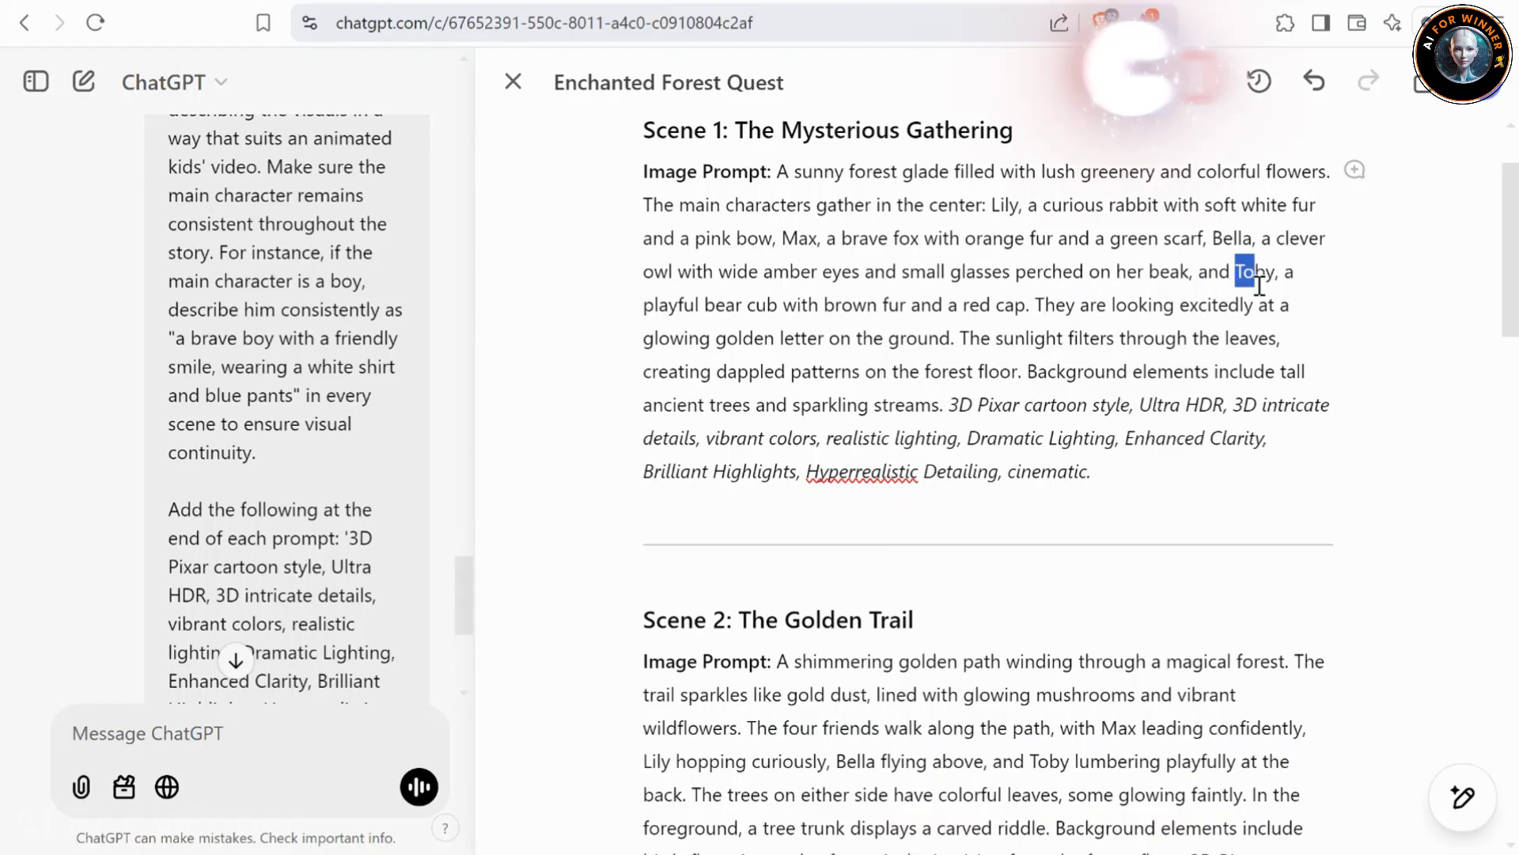
drag(1235, 272, 1112, 308)
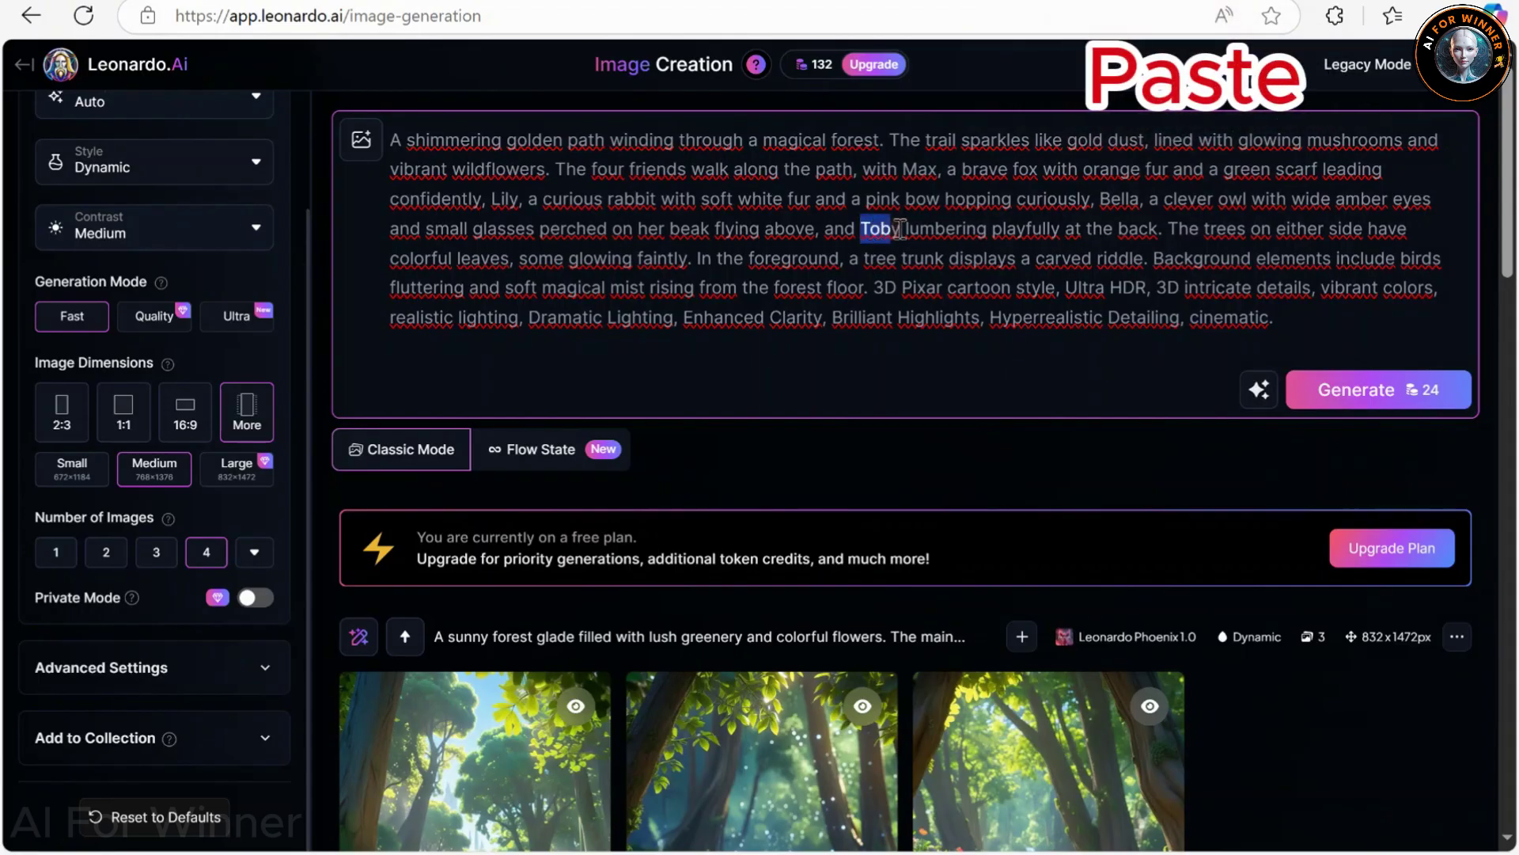
drag(890, 230, 900, 229)
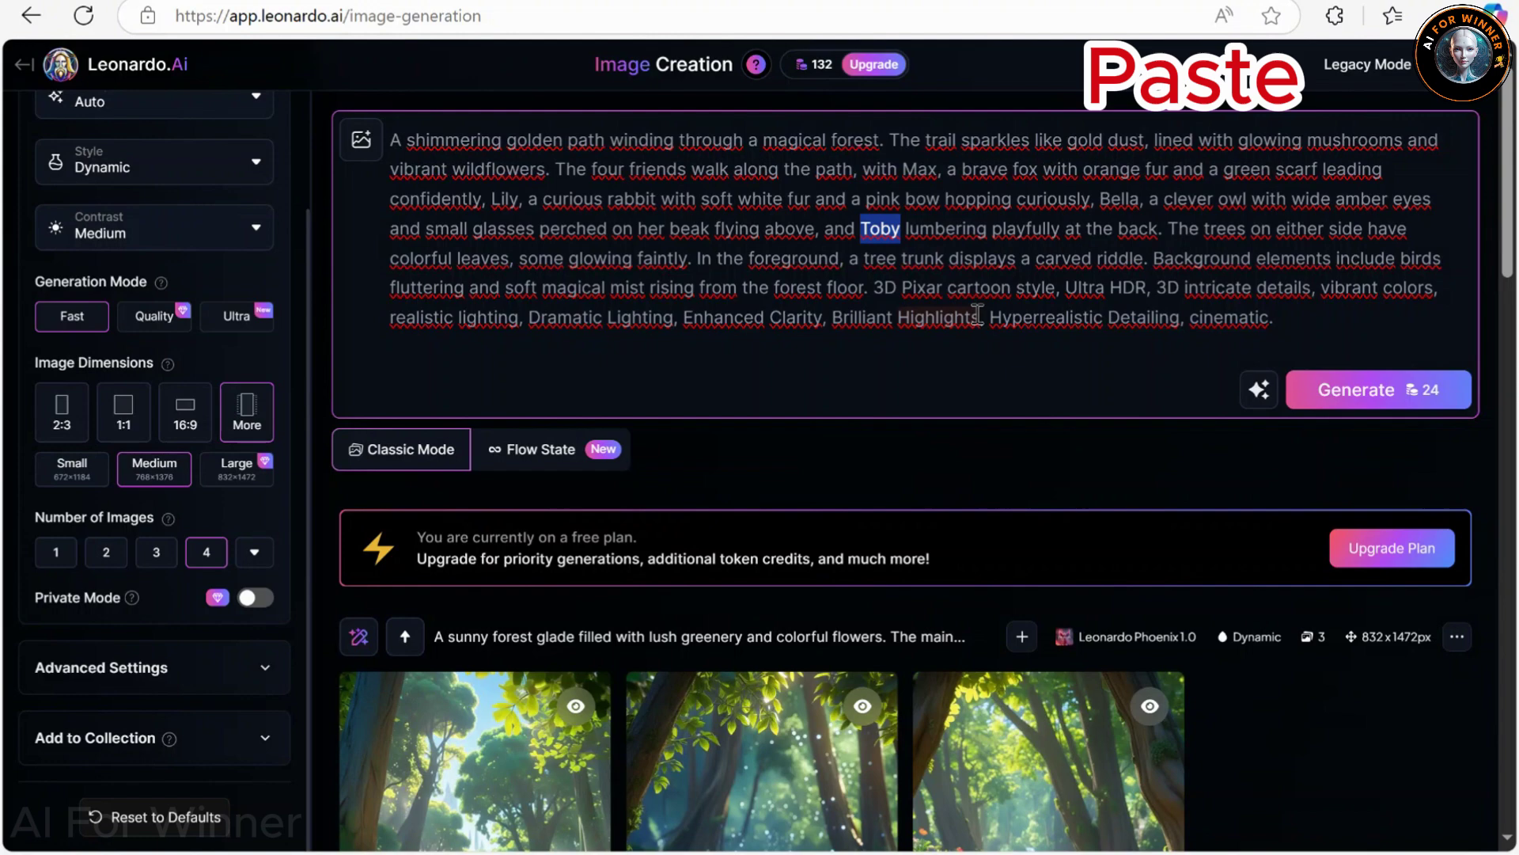
key(ctrl+v)
- Generate the revised Scene 2 images and view each golden-path variation full size
click(1357, 415)
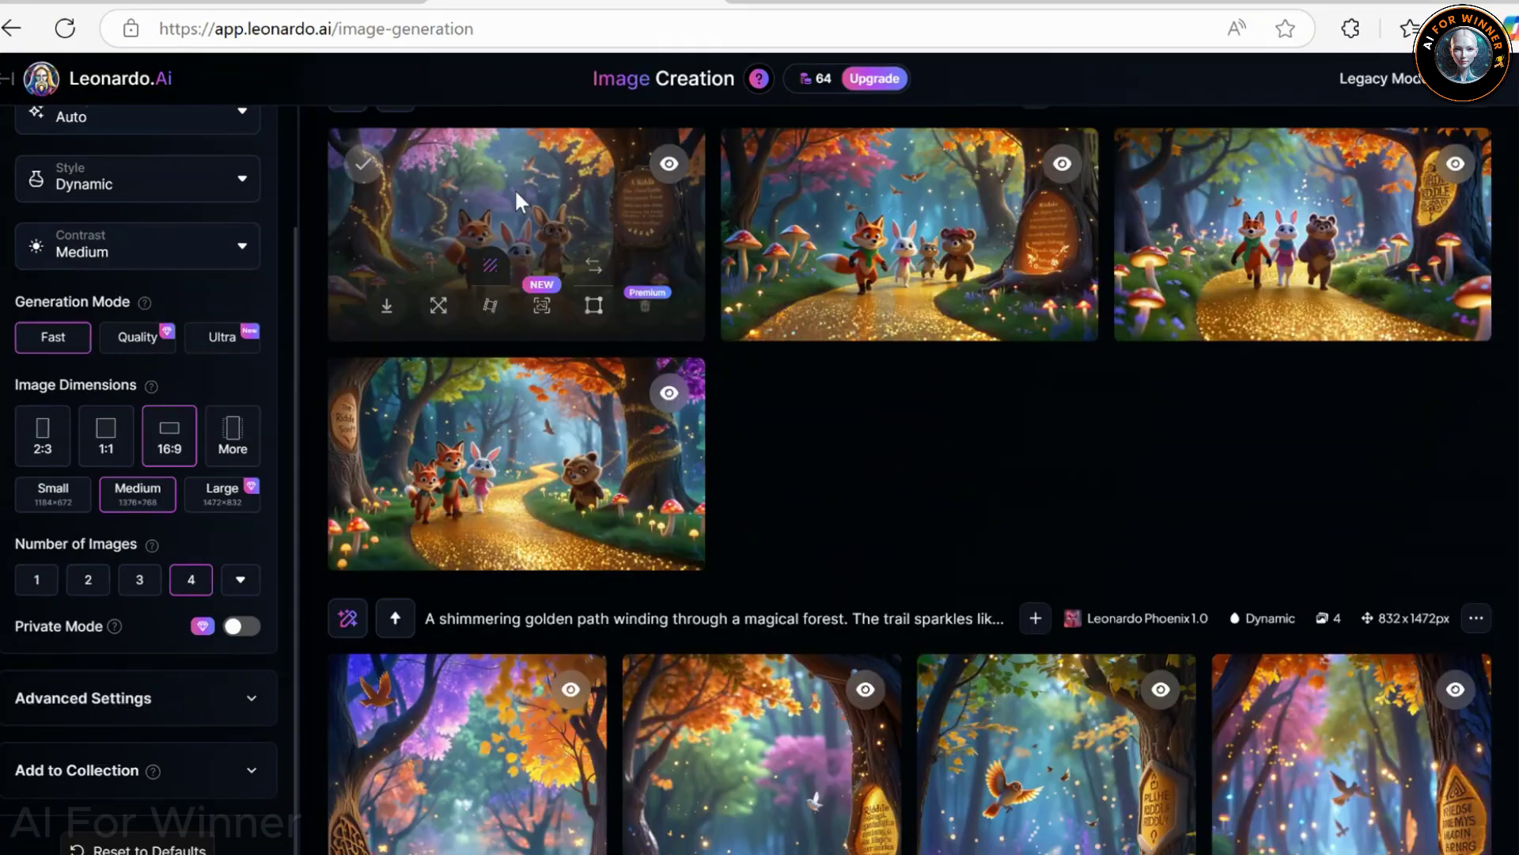
click(514, 189)
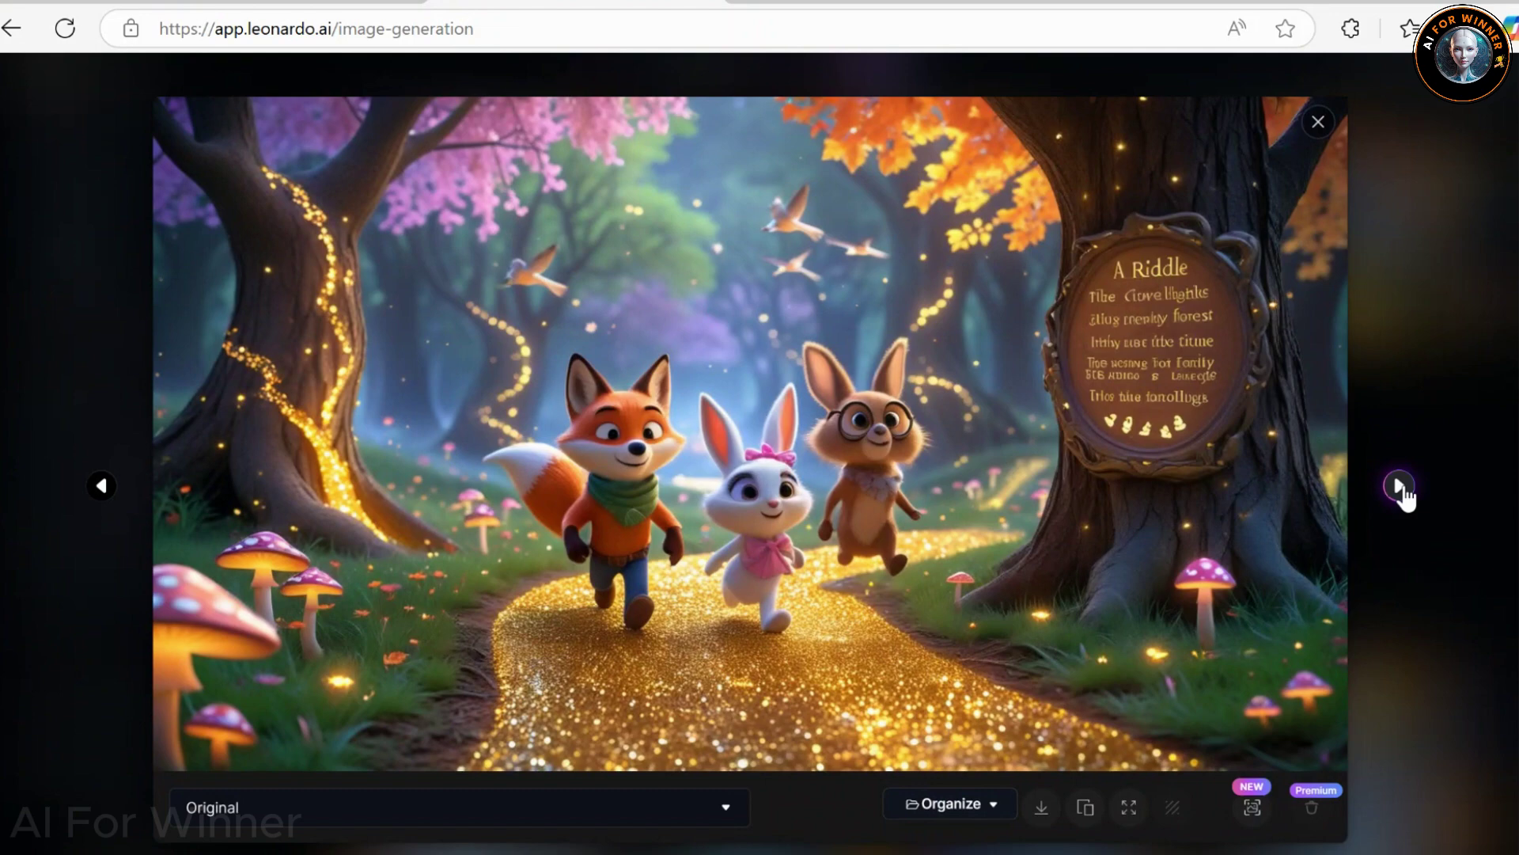
click(1399, 487)
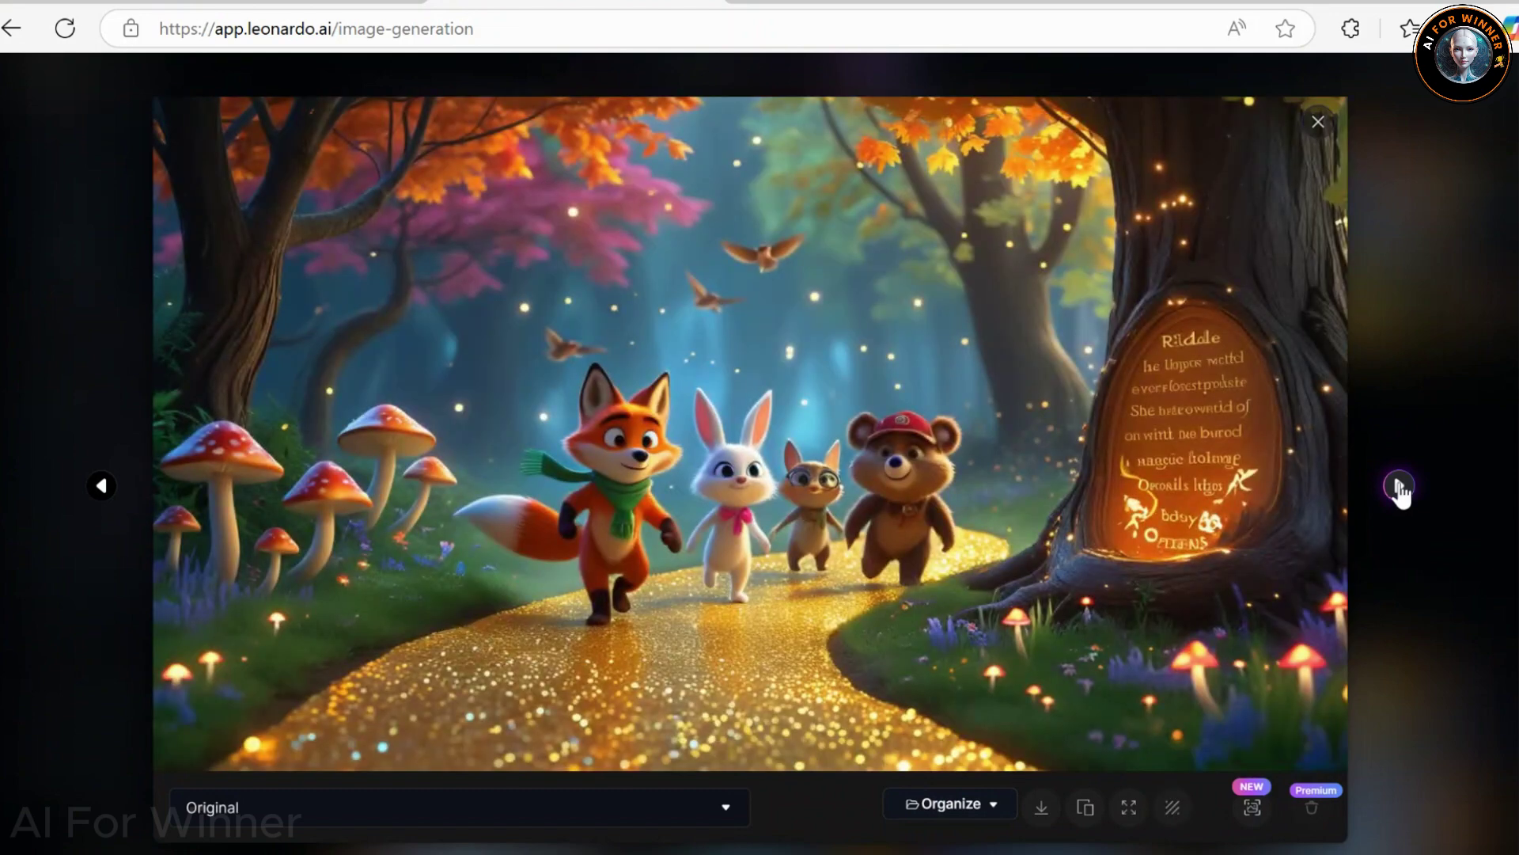
click(1400, 489)
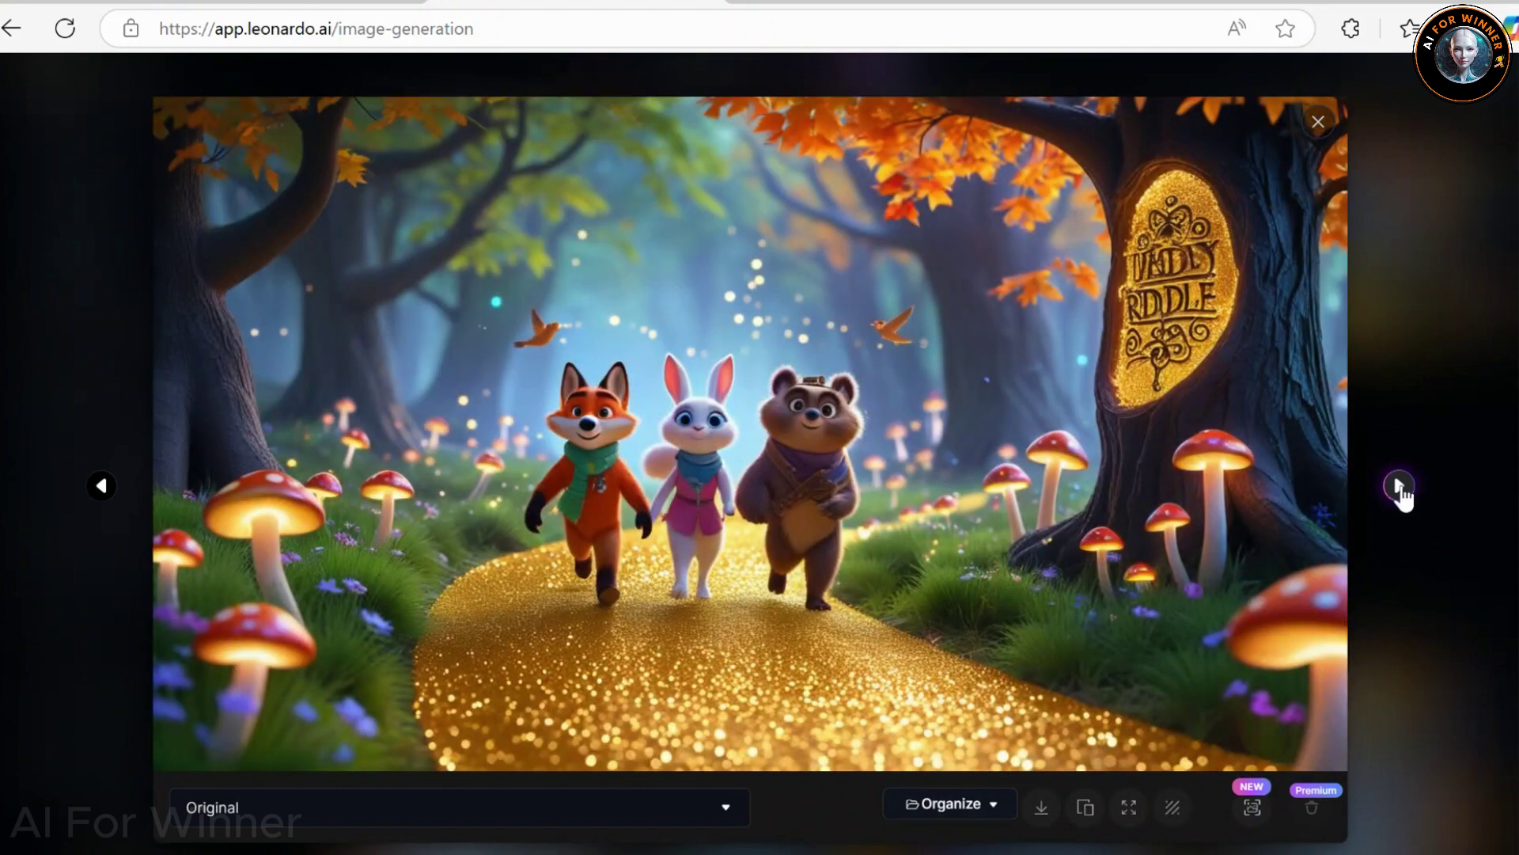
click(1399, 487)
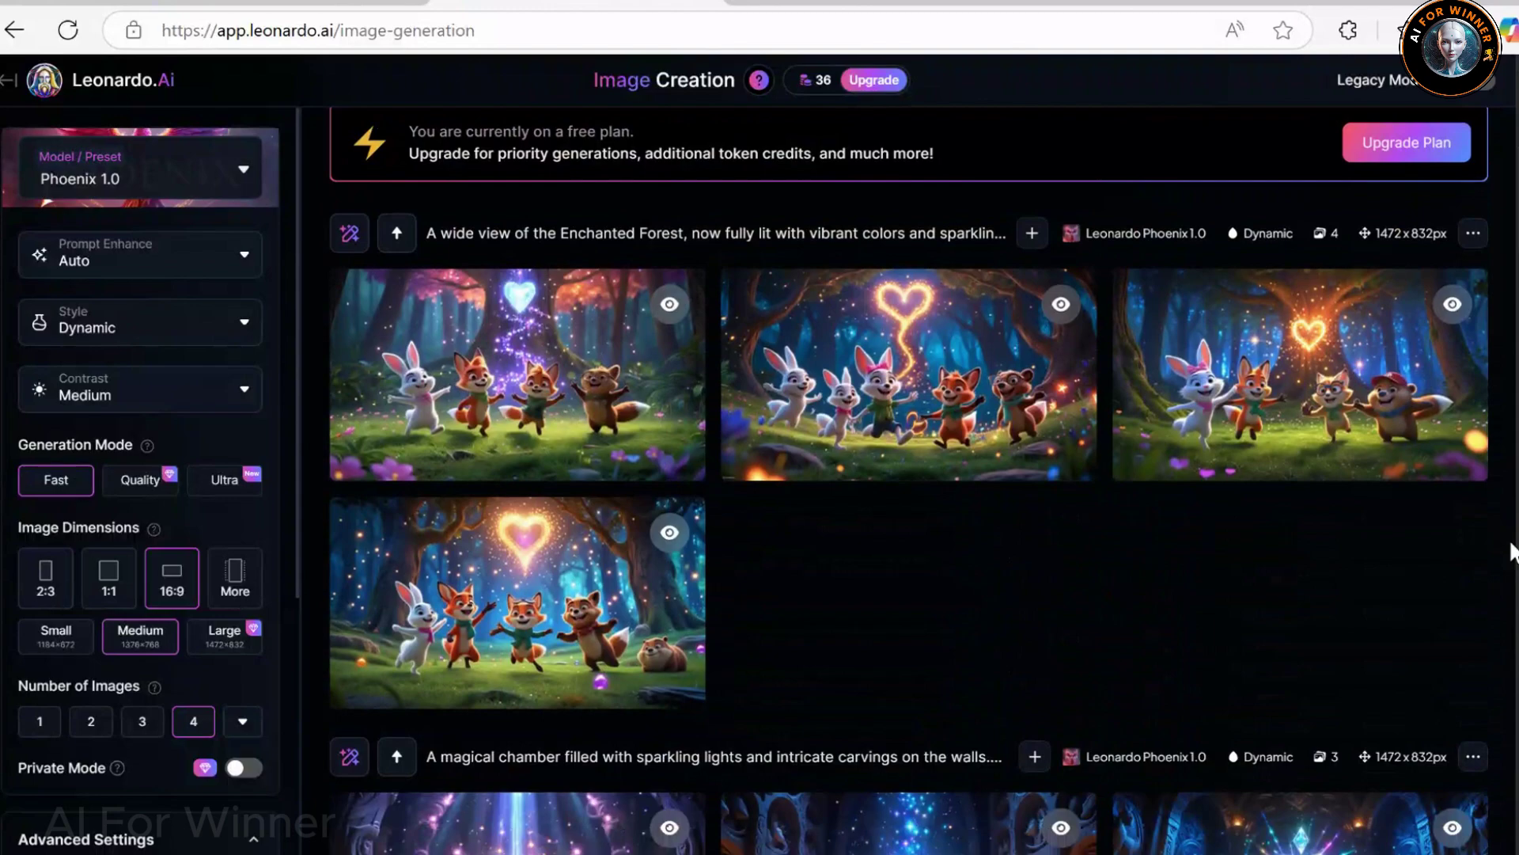
scroll(1513, 551, down, 4)
scroll(1512, 550, down, 4)
scroll(1513, 551, down, 4)
scroll(1512, 551, down, 1)
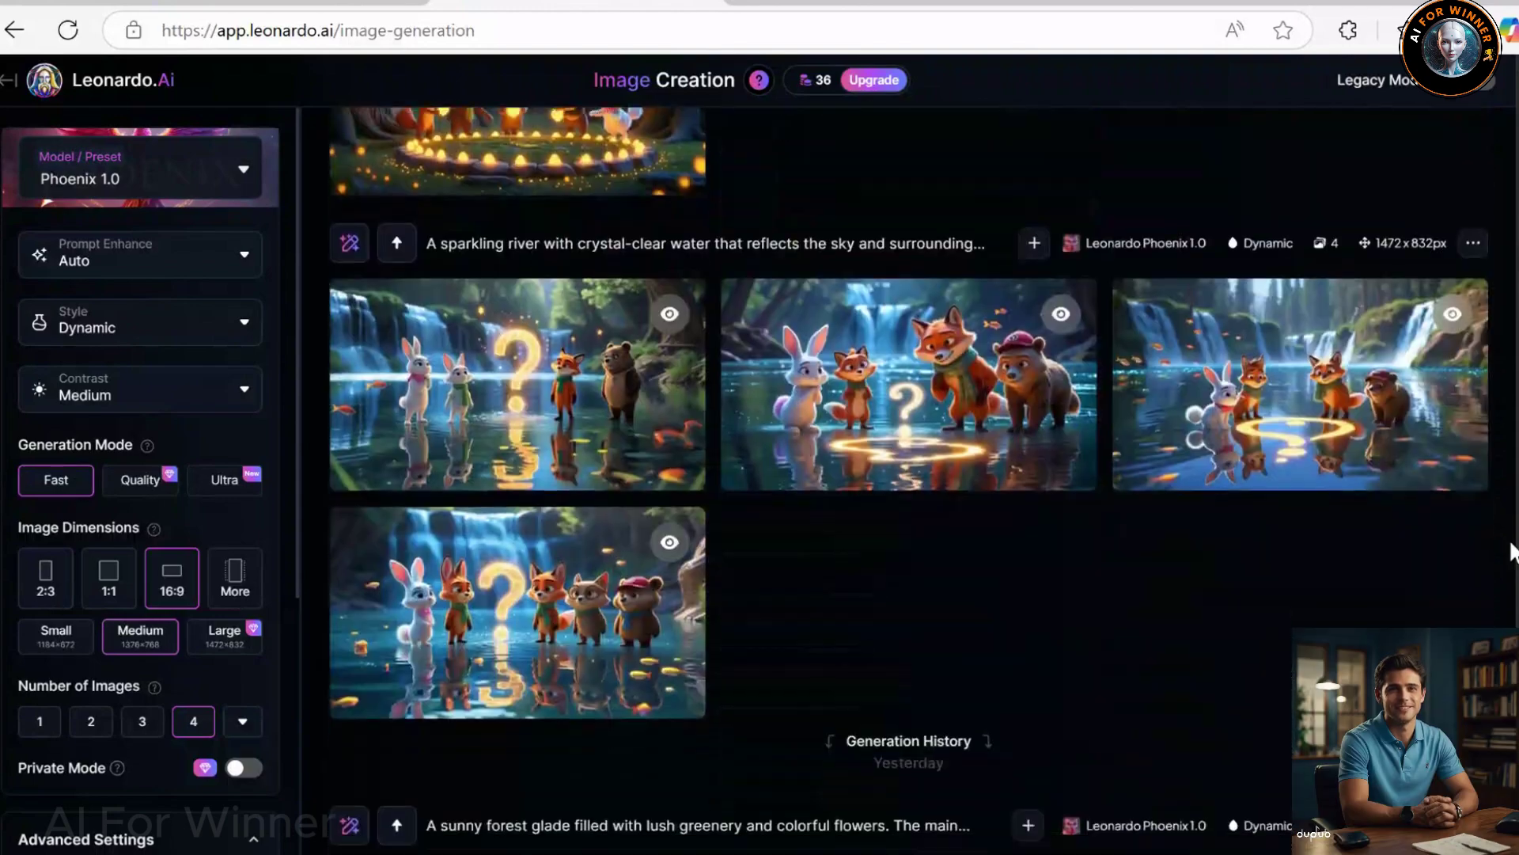
scroll(1512, 551, down, 4)
scroll(1513, 551, down, 3)
scroll(1513, 551, down, 3)
scroll(1512, 551, down, 2)
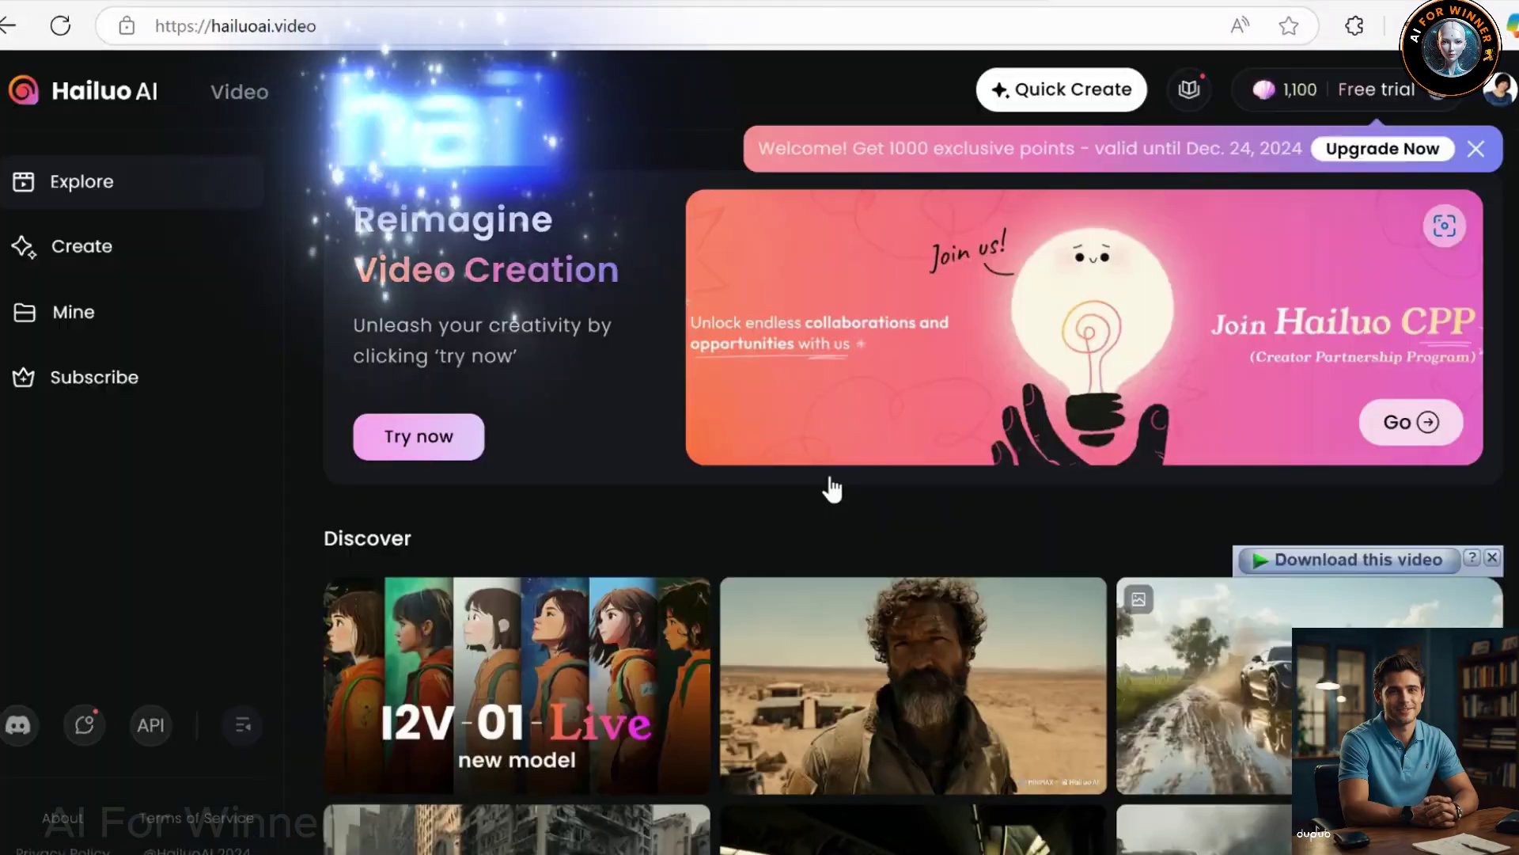
scroll(855, 522, down, 1)
scroll(855, 523, down, 2)
scroll(860, 522, down, 3)
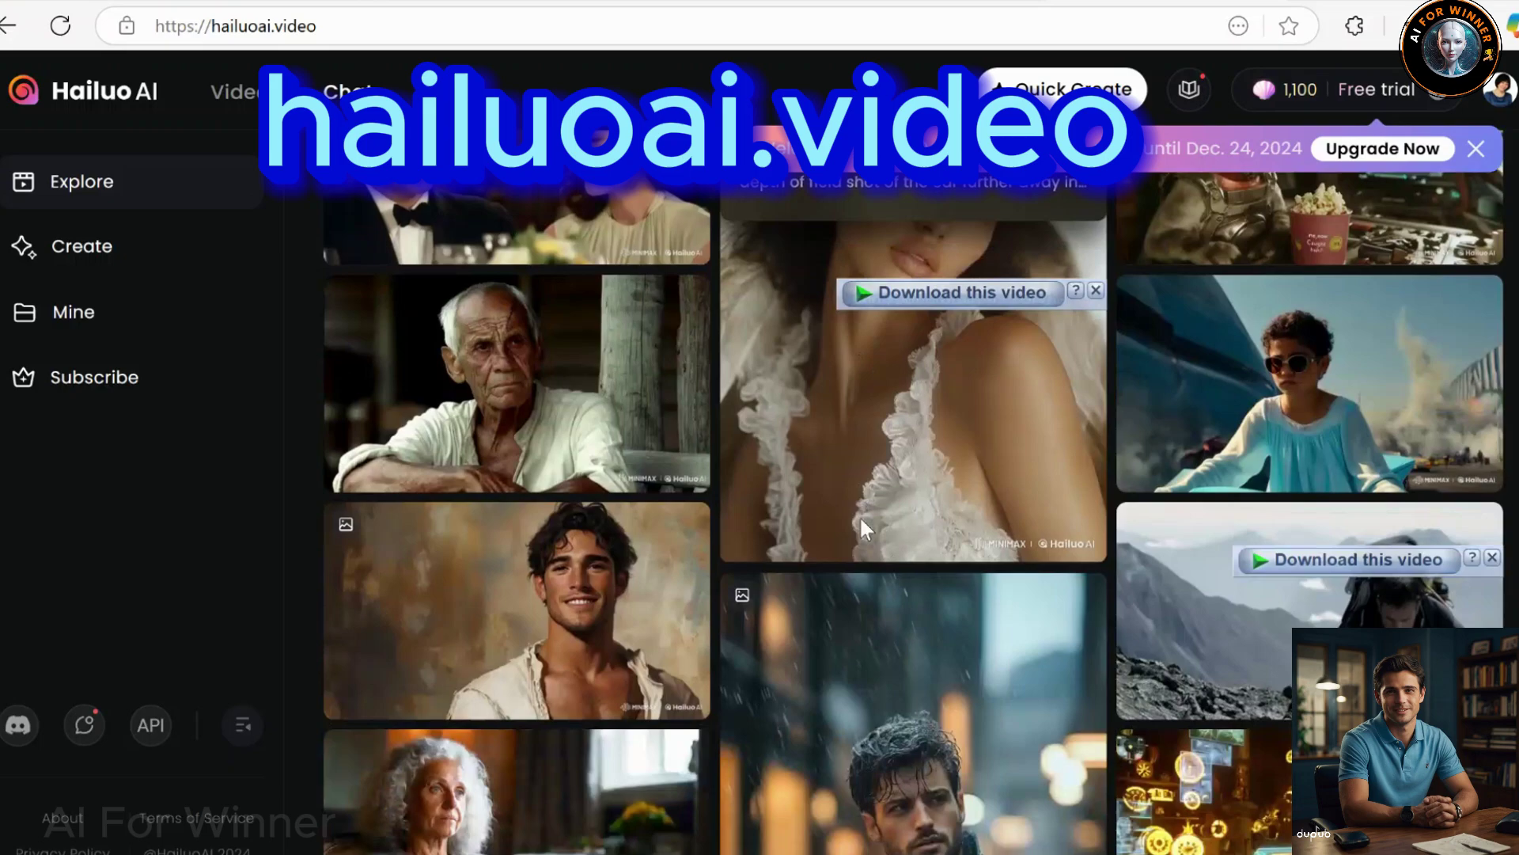
scroll(860, 527, down, 3)
scroll(872, 535, down, 3)
scroll(844, 630, down, 3)
scroll(611, 662, down, 3)
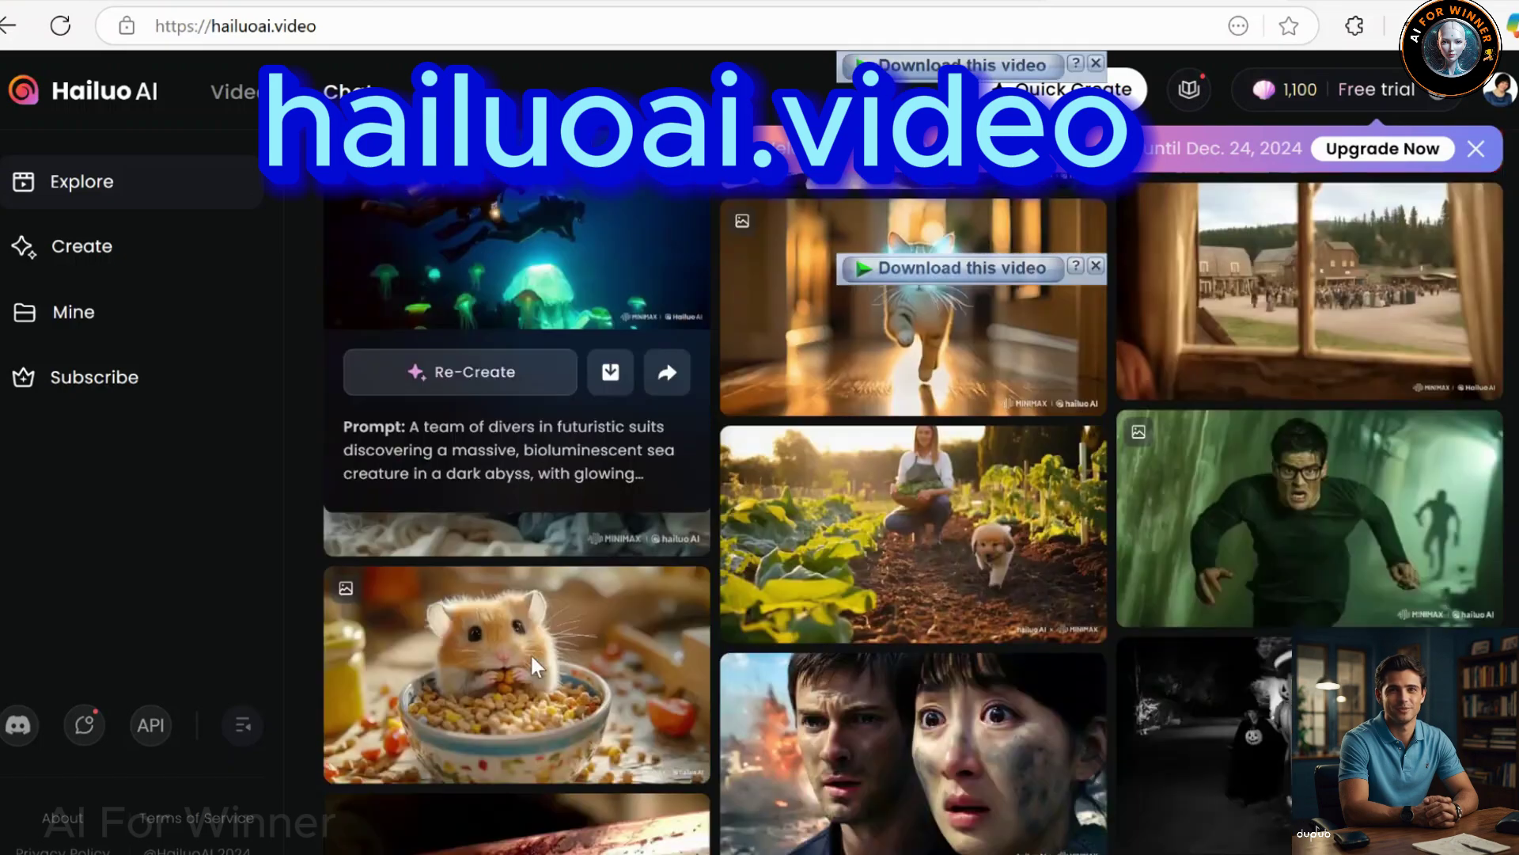
scroll(531, 653, down, 1)
scroll(489, 652, down, 5)
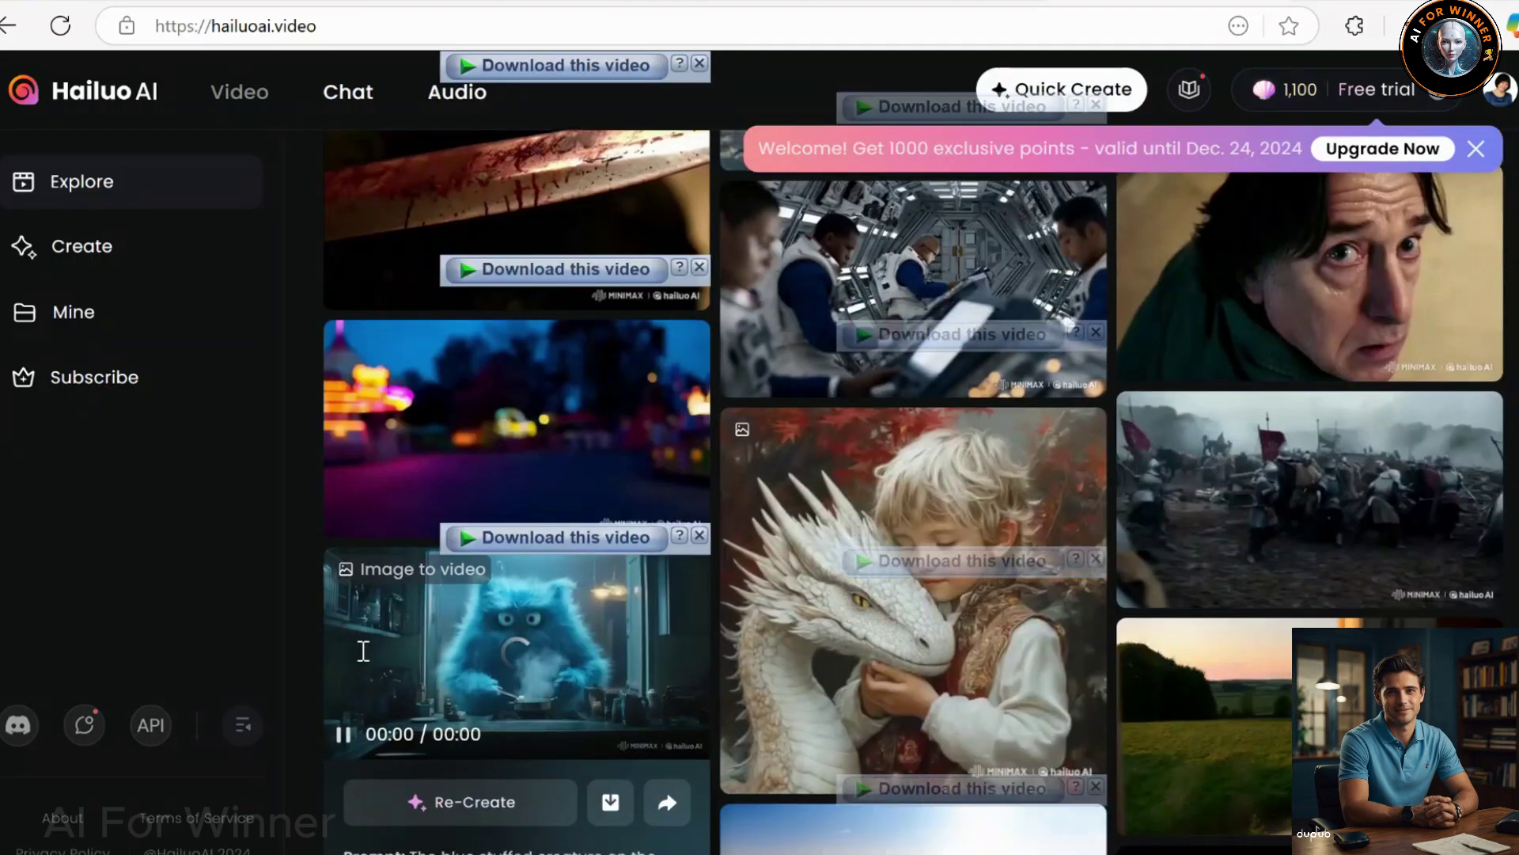
scroll(363, 652, down, 5)
scroll(363, 654, down, 4)
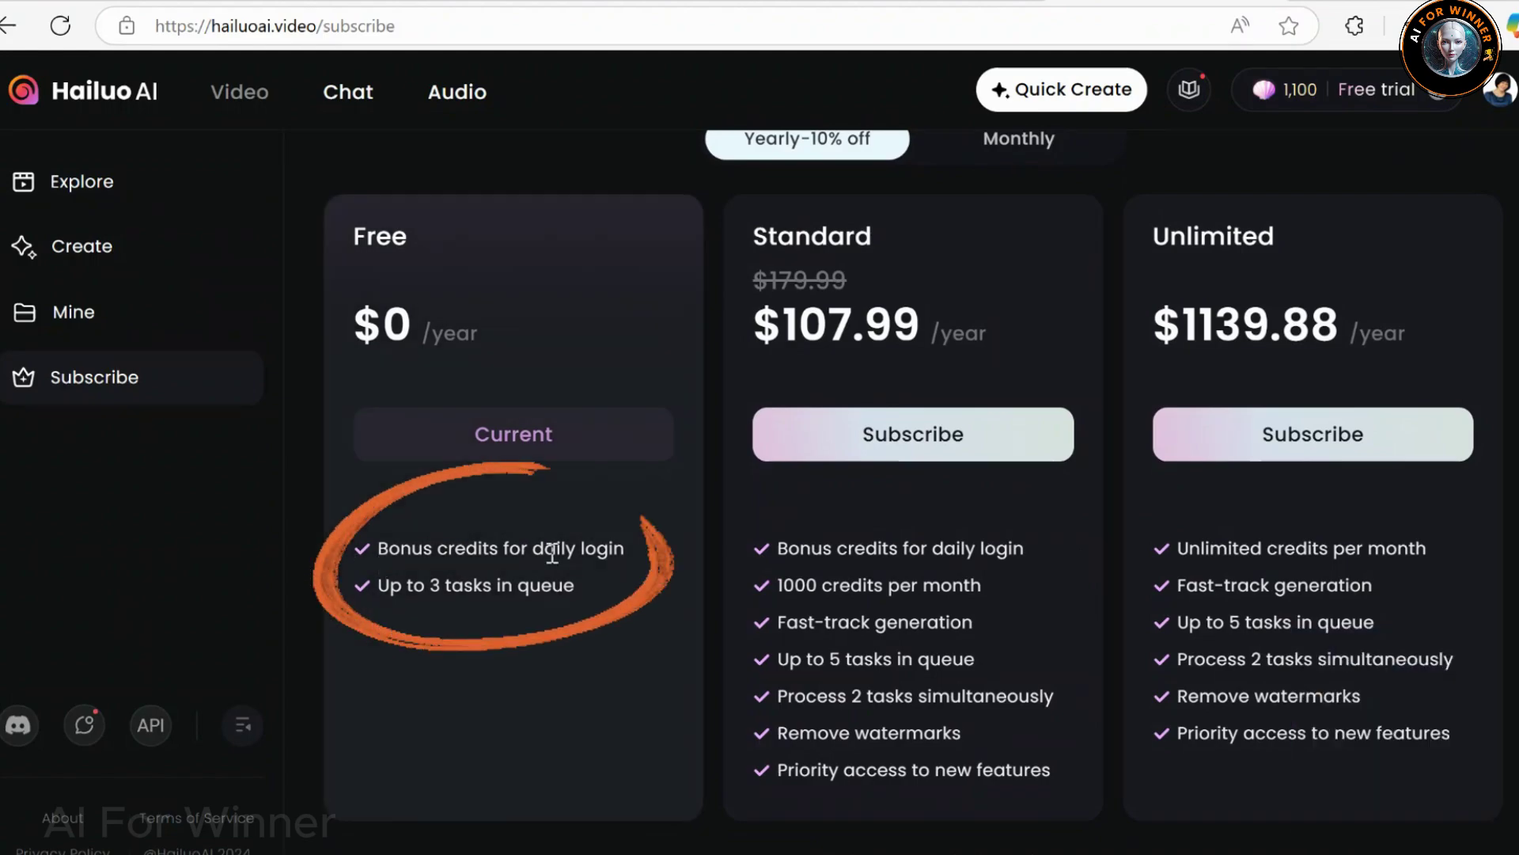
scroll(583, 553, up, 2)
scroll(584, 551, down, 1)
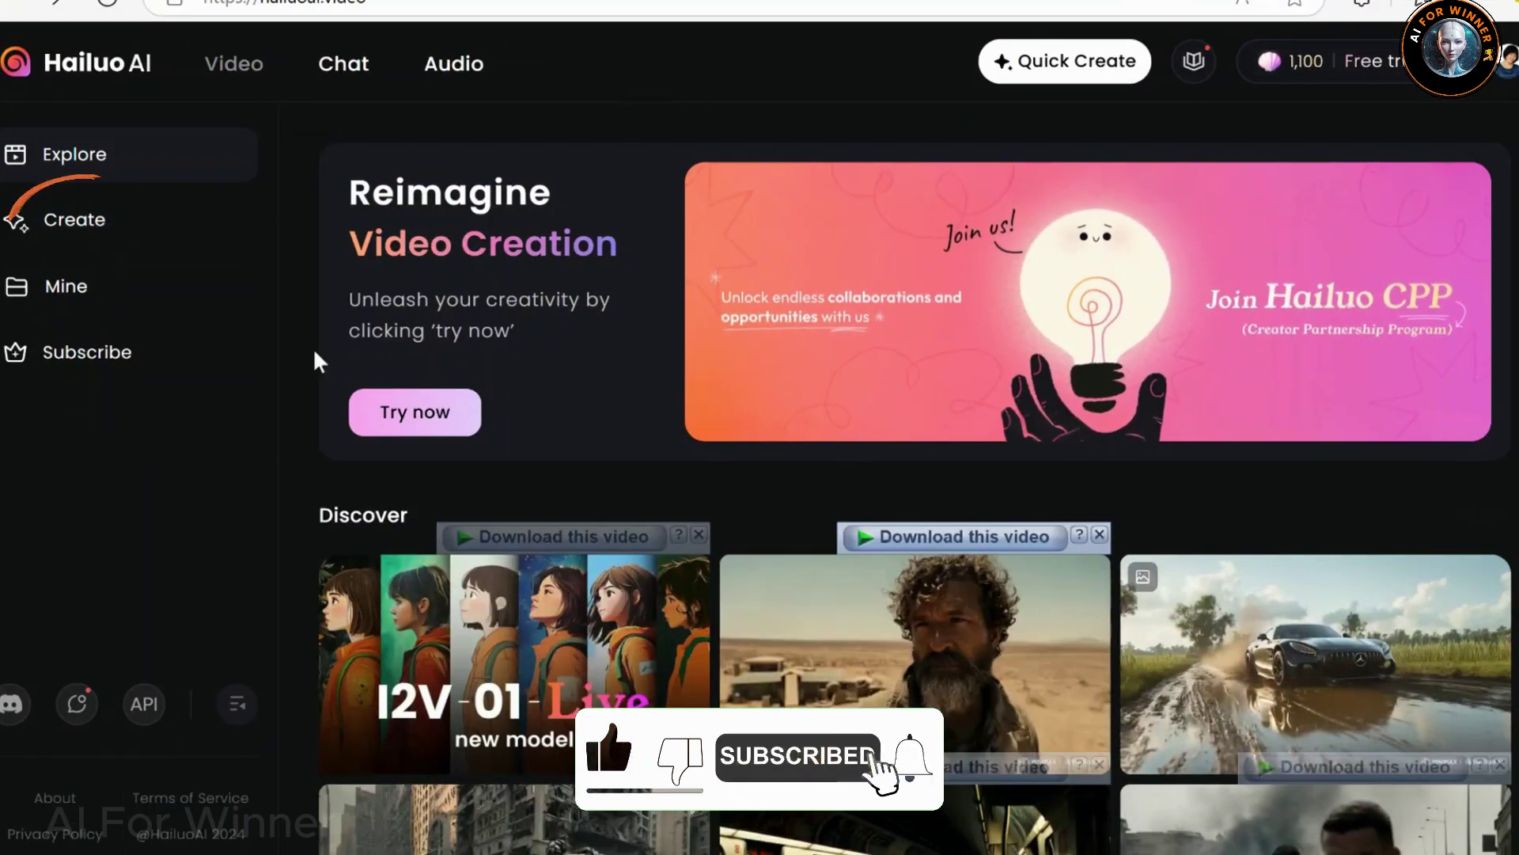
- Upload the first sunny-glade forest image on Hailuo AI's video creation page
click(68, 238)
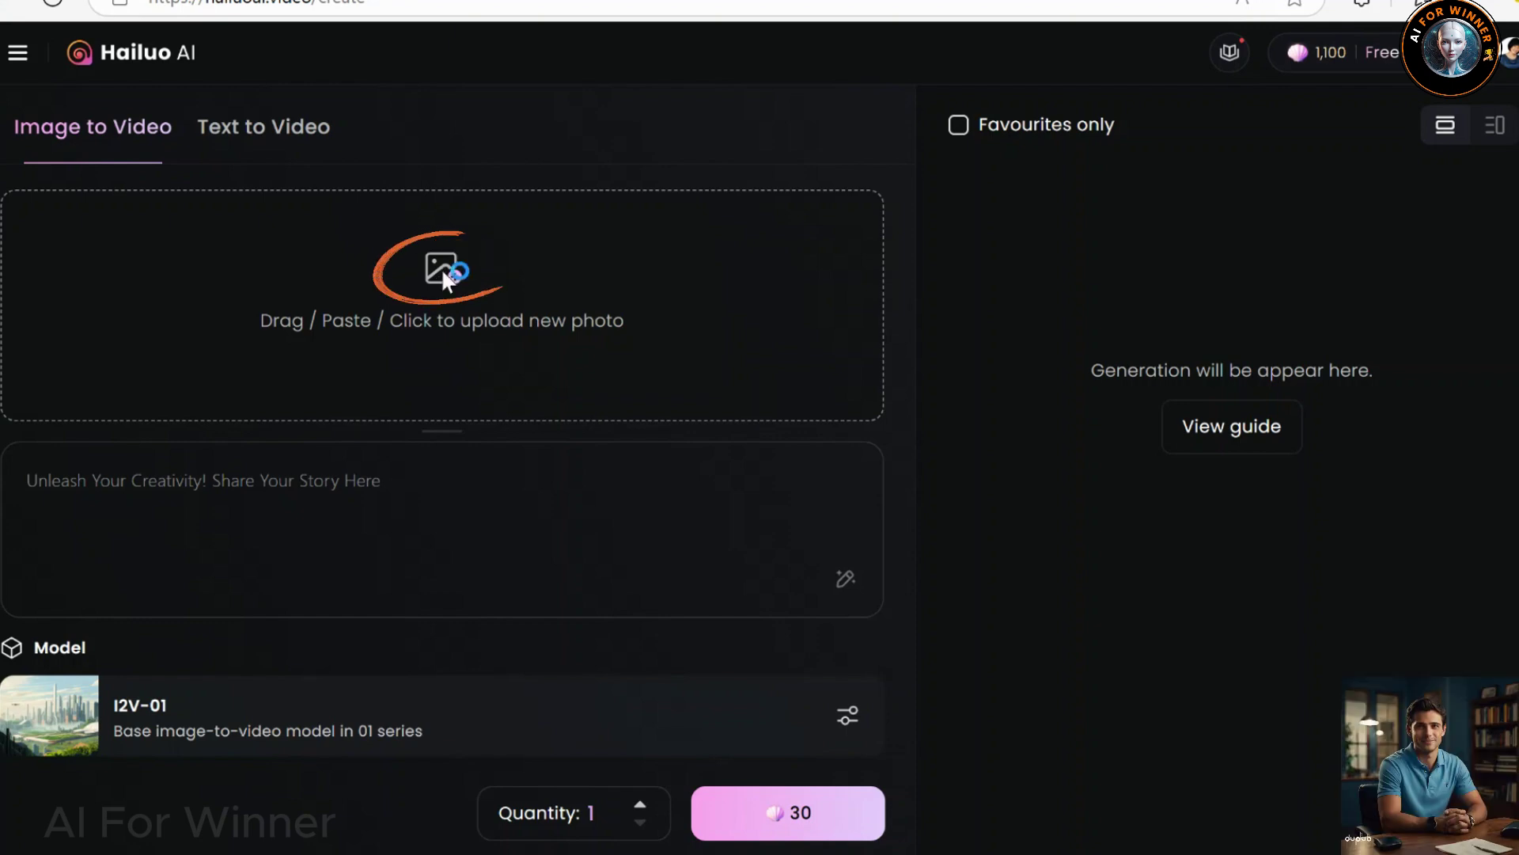
click(441, 270)
double_click(243, 148)
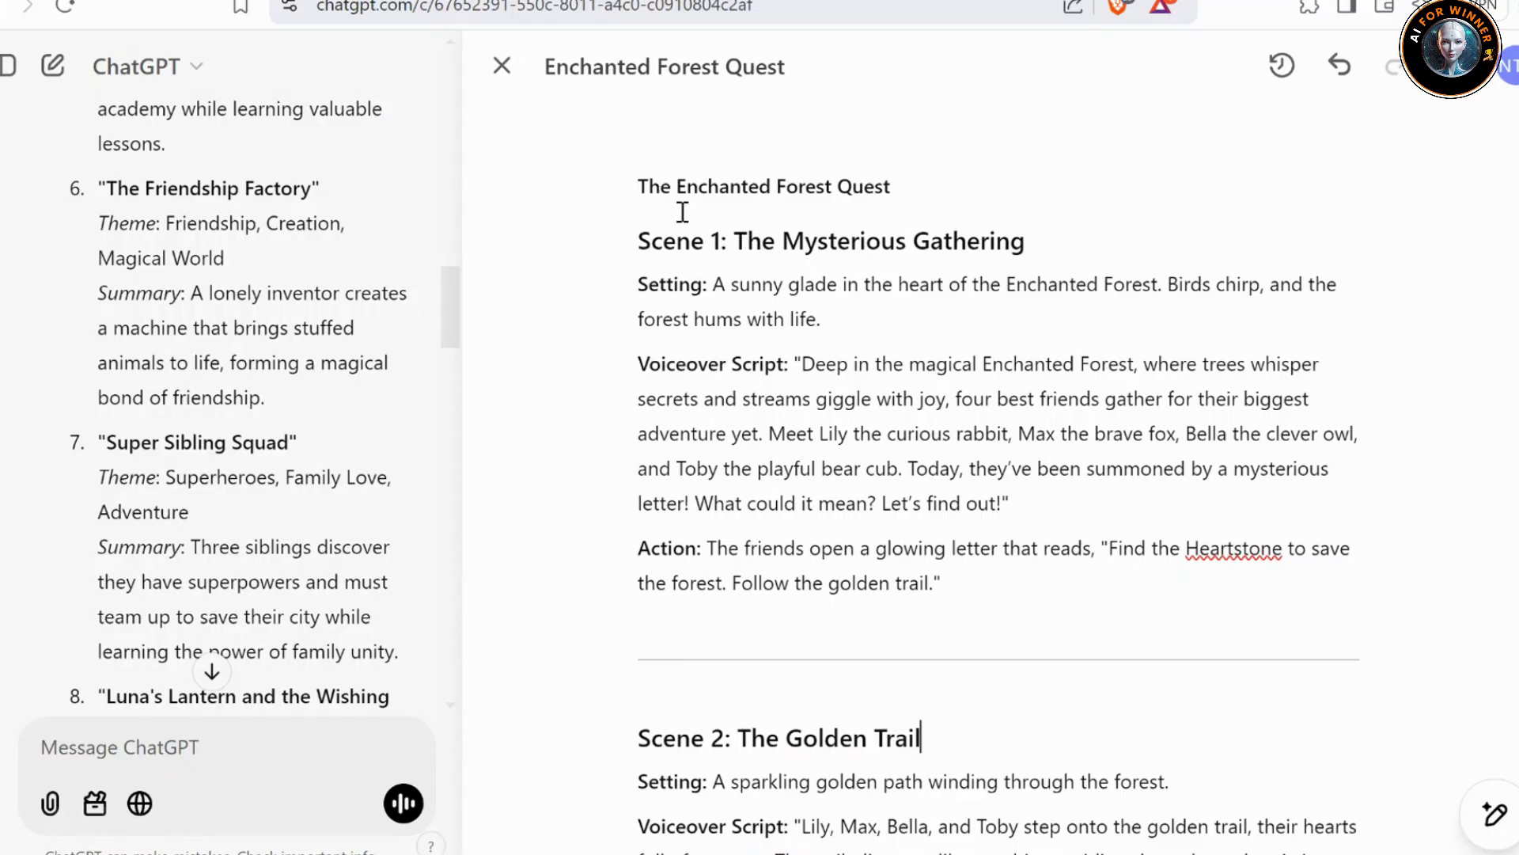
scroll(848, 612, down, 4)
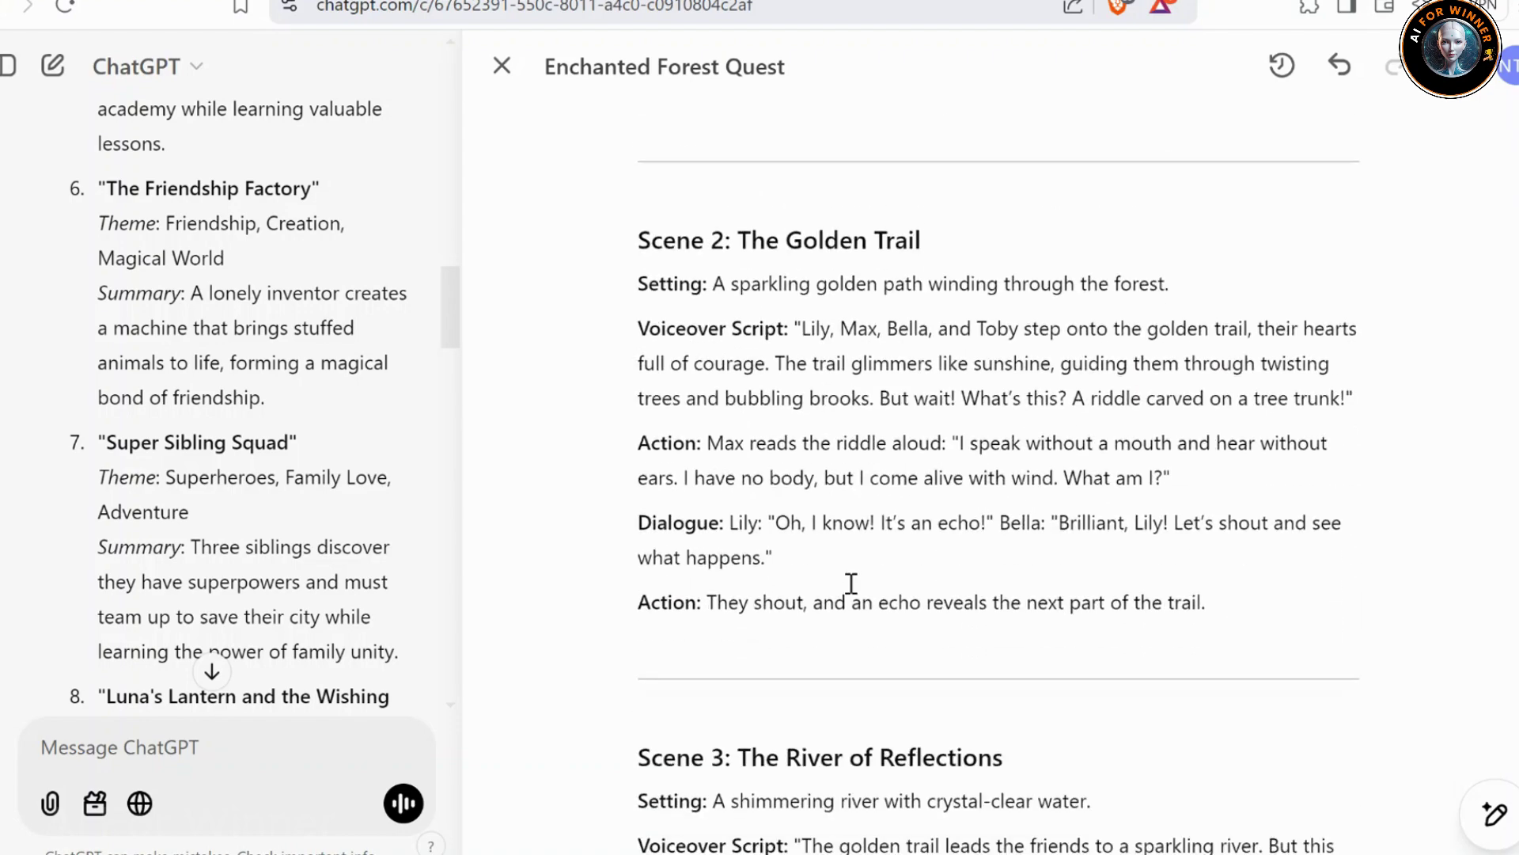
scroll(848, 584, up, 2)
scroll(847, 584, up, 2)
mouse_move(713, 283)
mouse_down()
mouse_move(906, 435)
mouse_move(930, 575)
mouse_up()
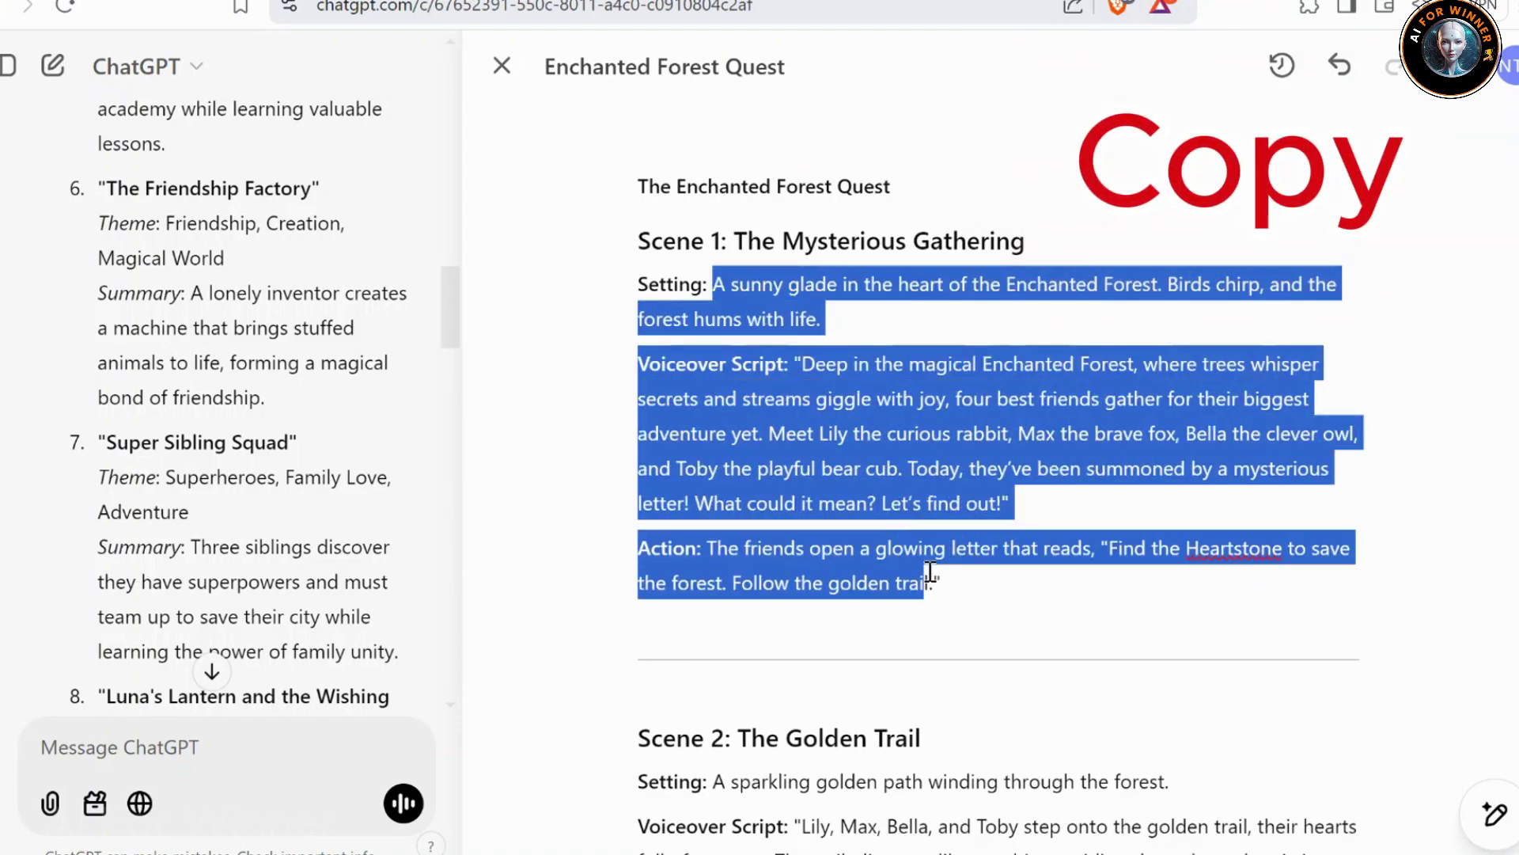
- Paste the Scene 1 prompt, generate the 30-credit glade video and download it via IDM
right_click(890, 460)
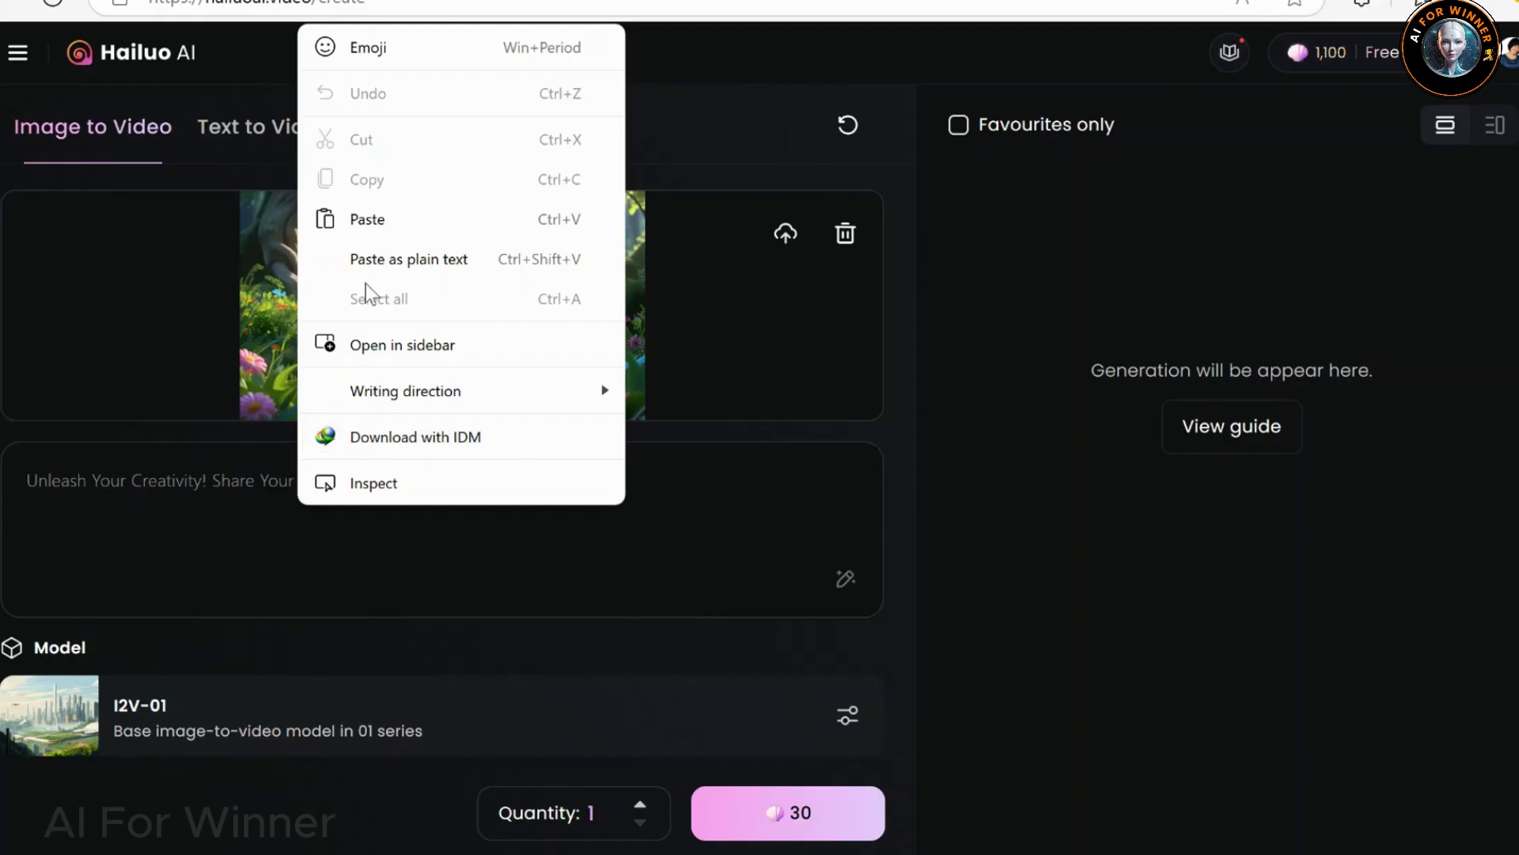
click(380, 225)
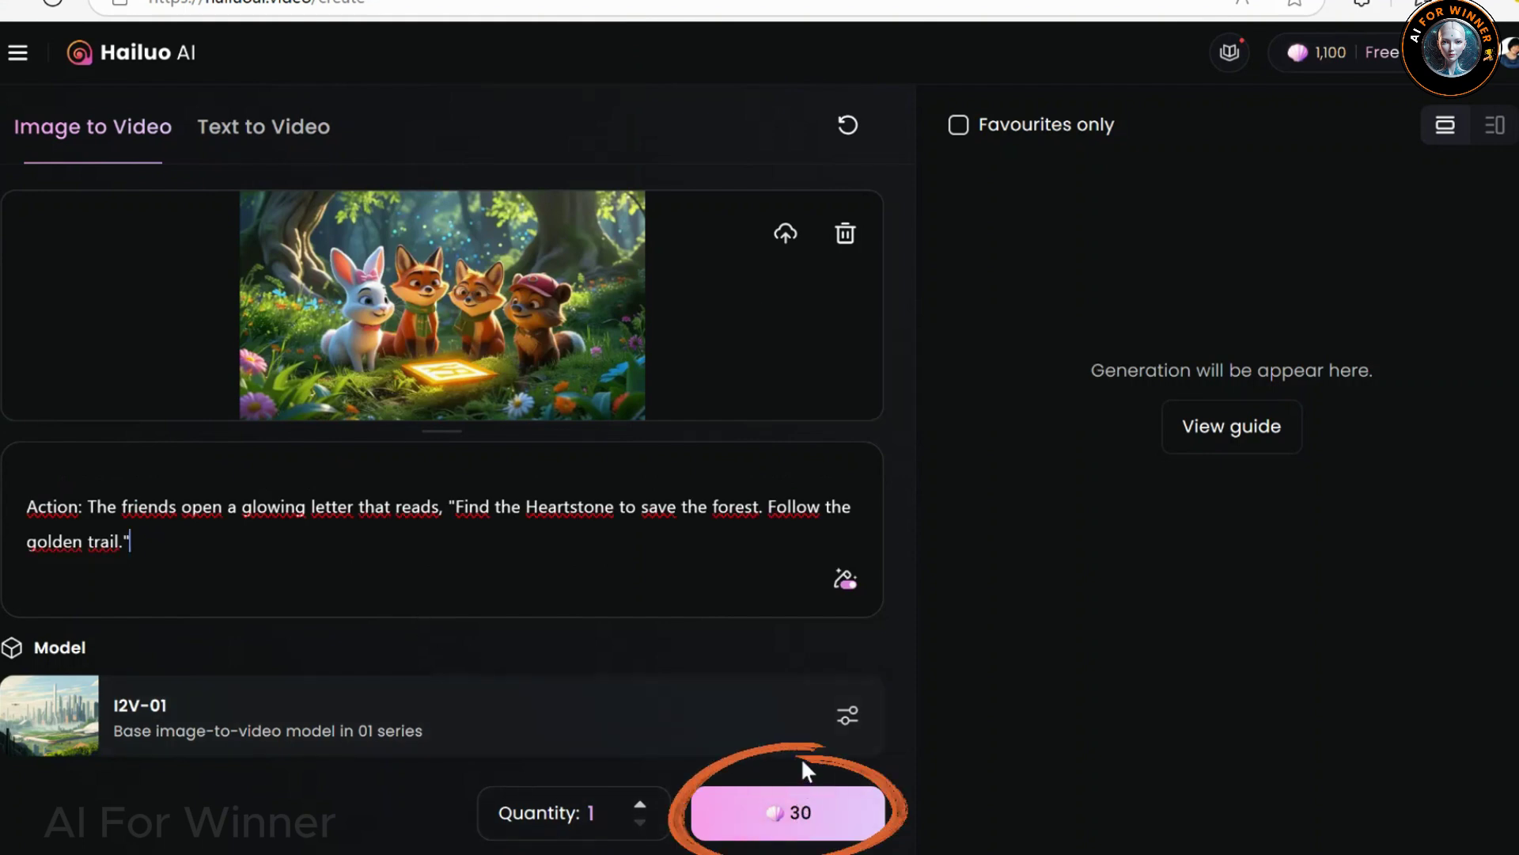
click(793, 820)
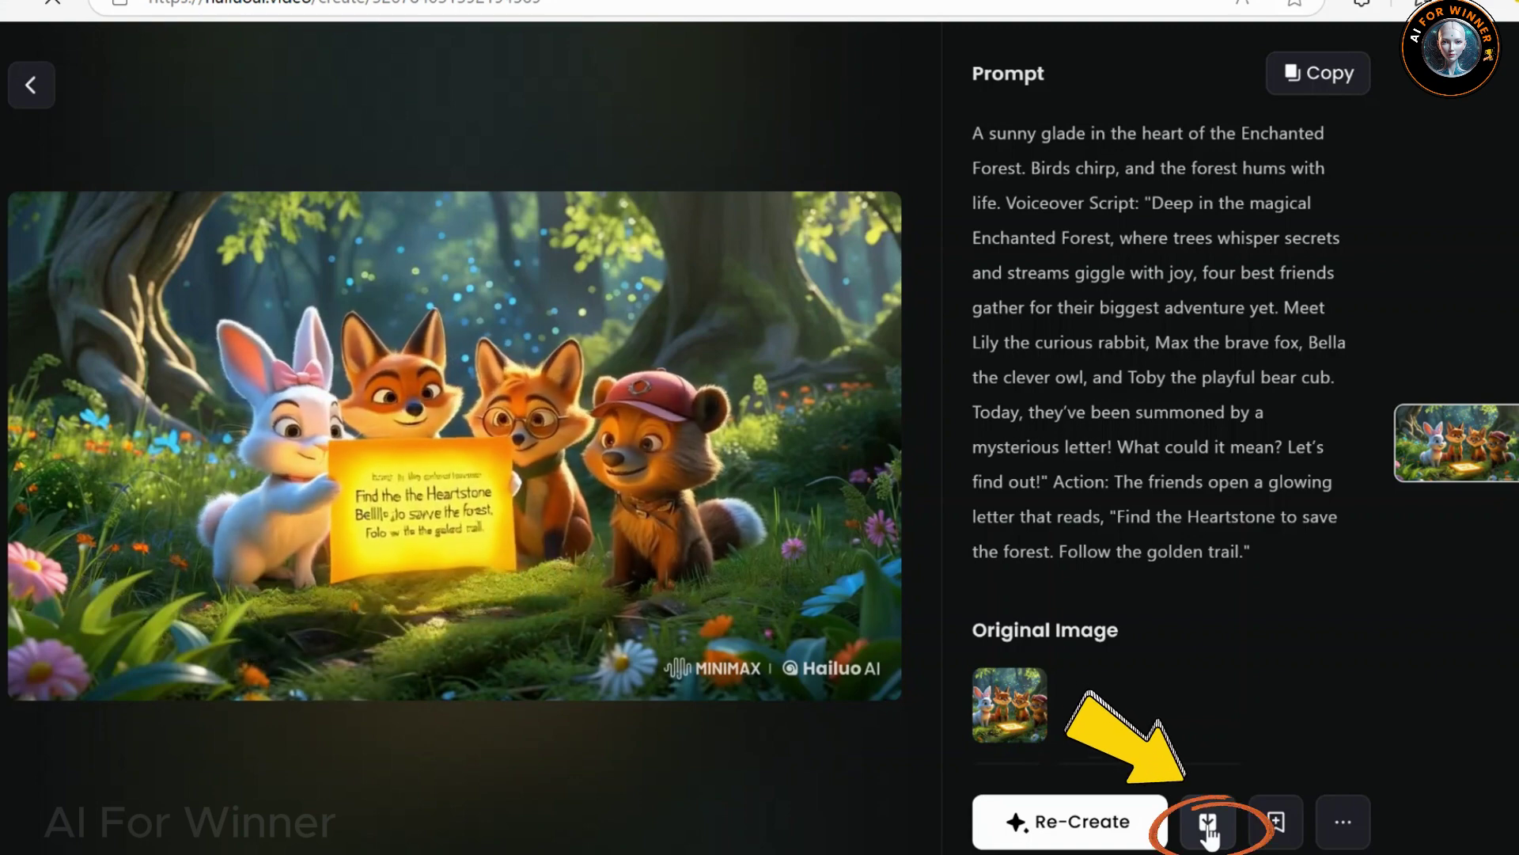
click(1209, 827)
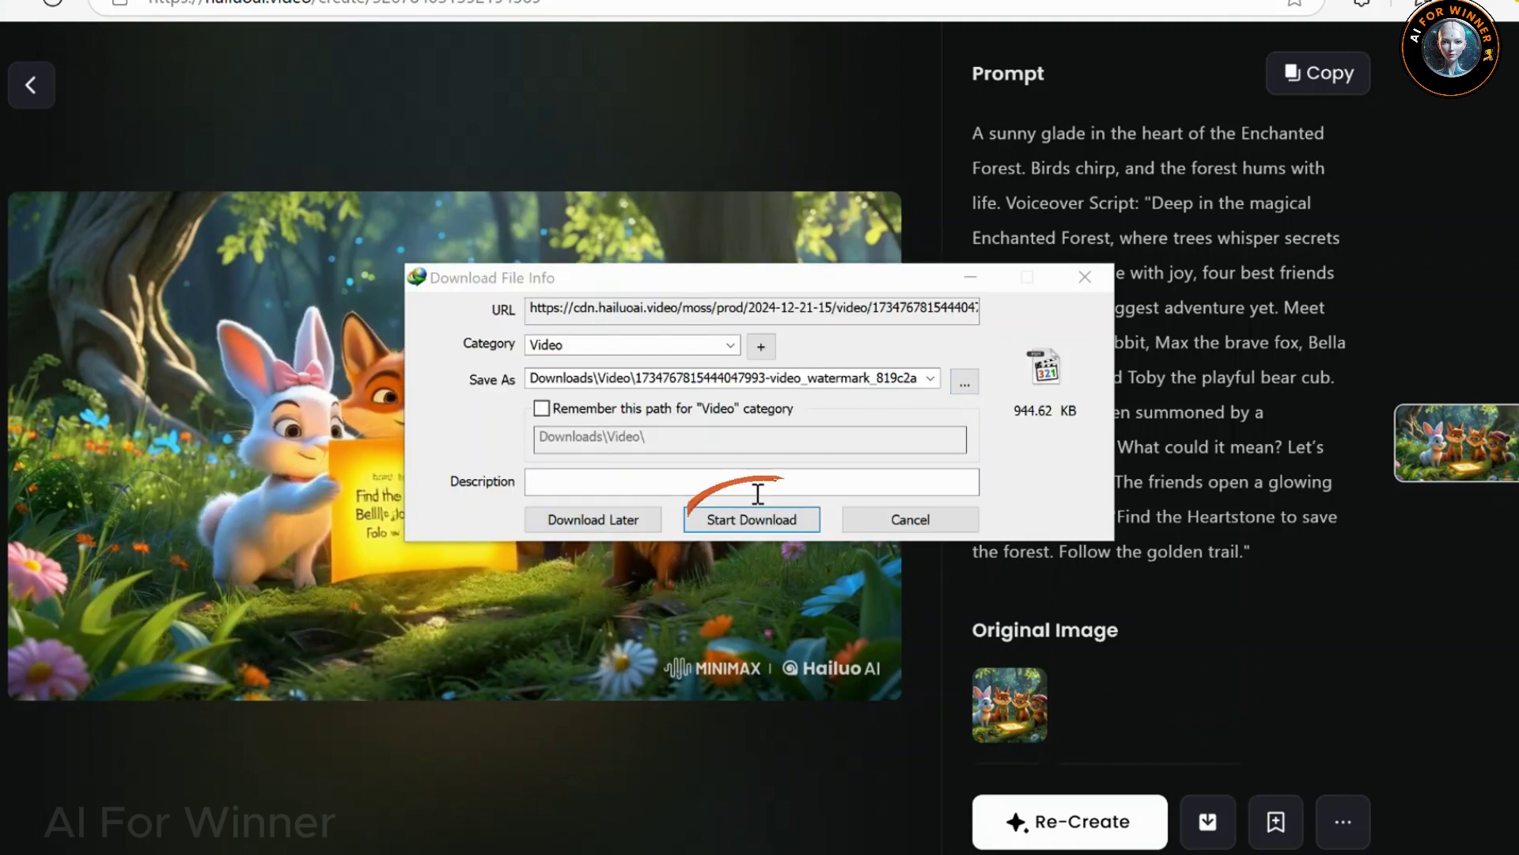
click(752, 519)
- Upload the golden-path forest image as the source for the next clip
click(59, 92)
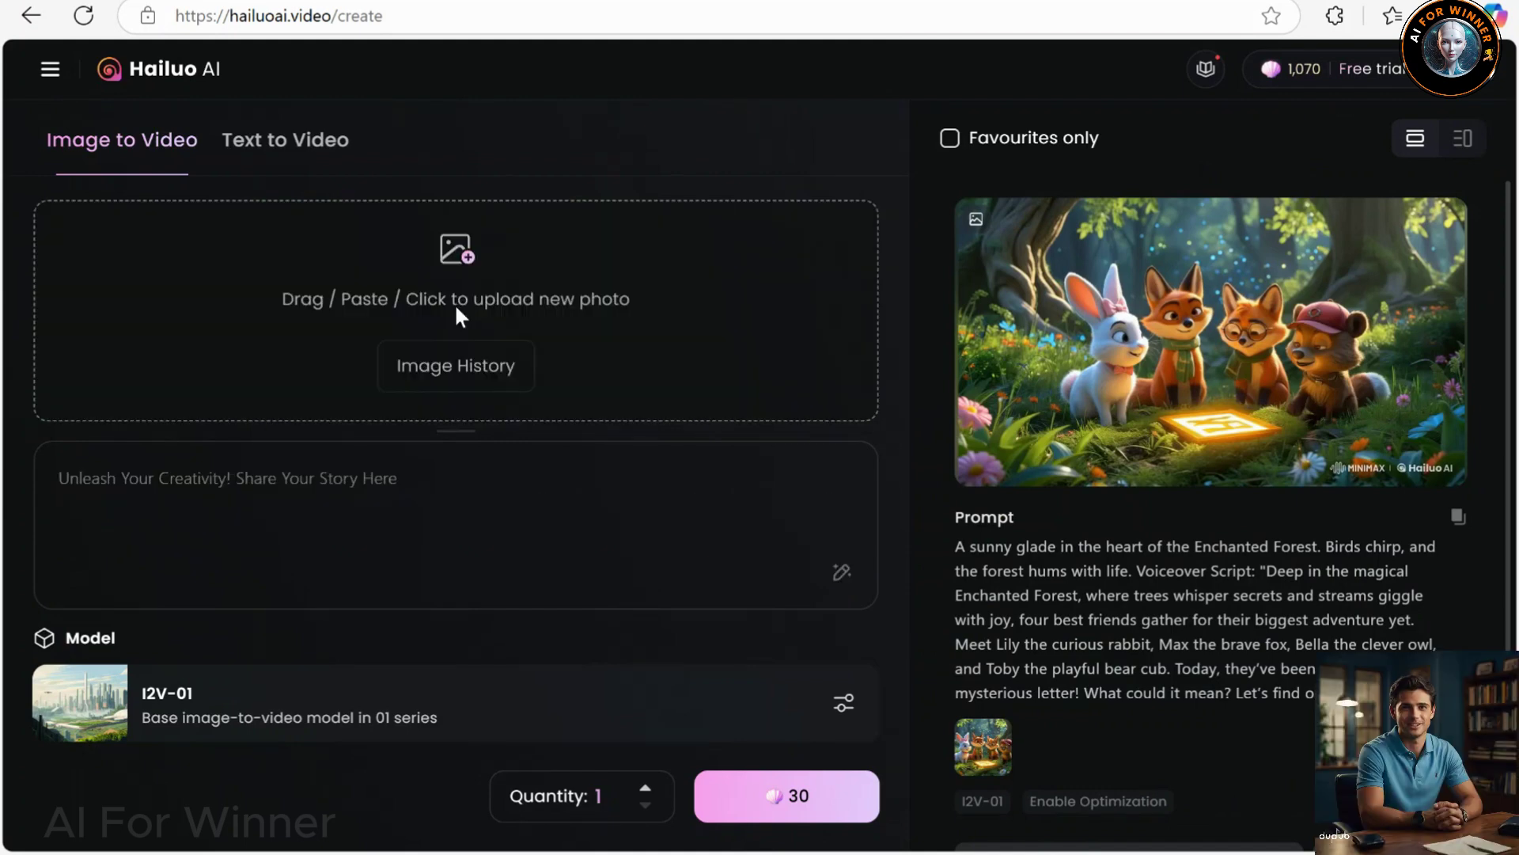
click(454, 303)
click(434, 187)
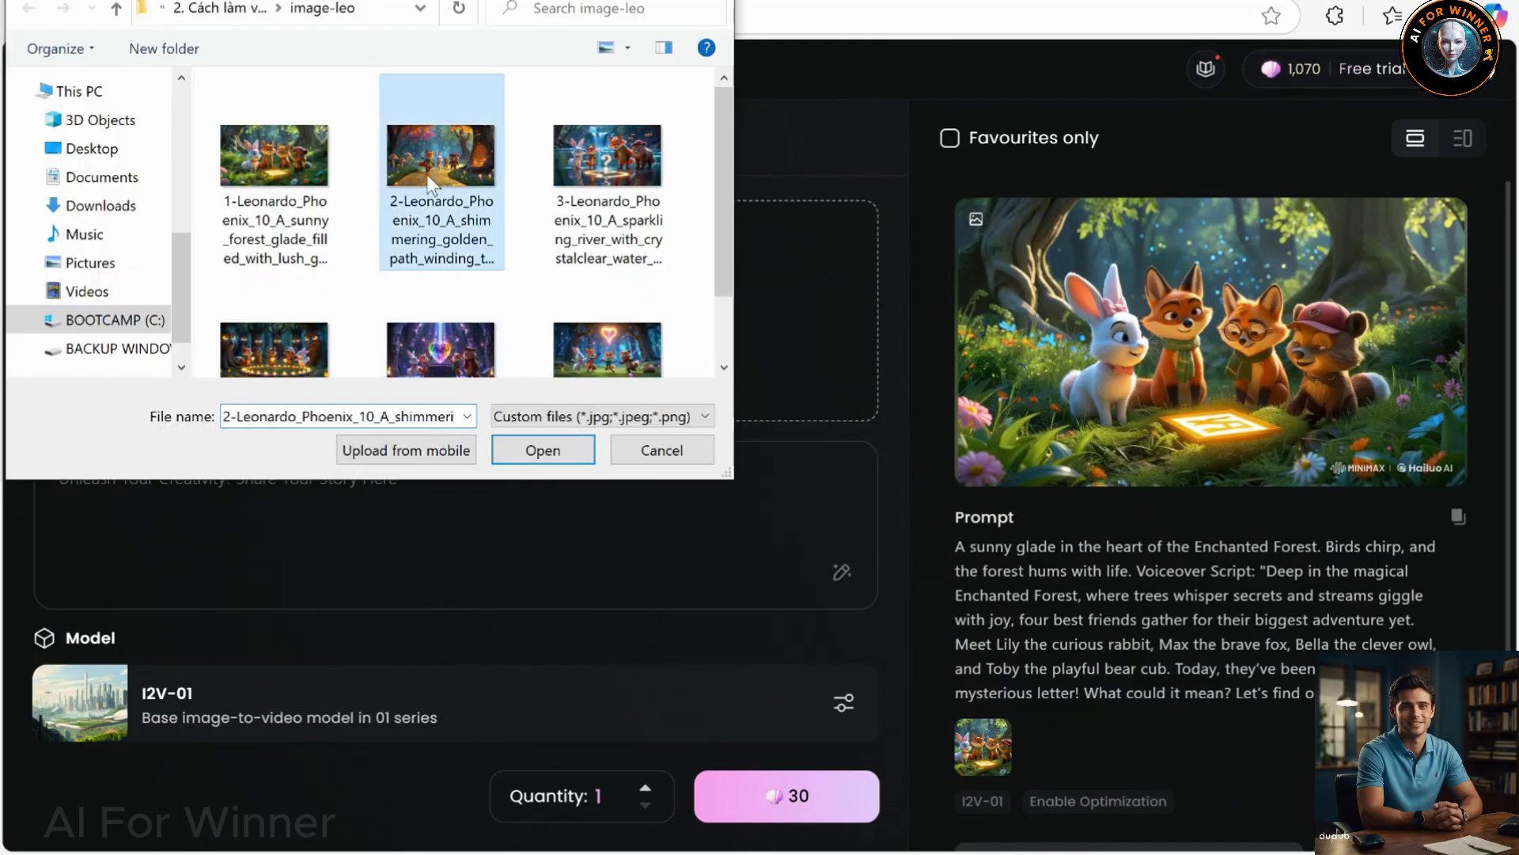
click(523, 450)
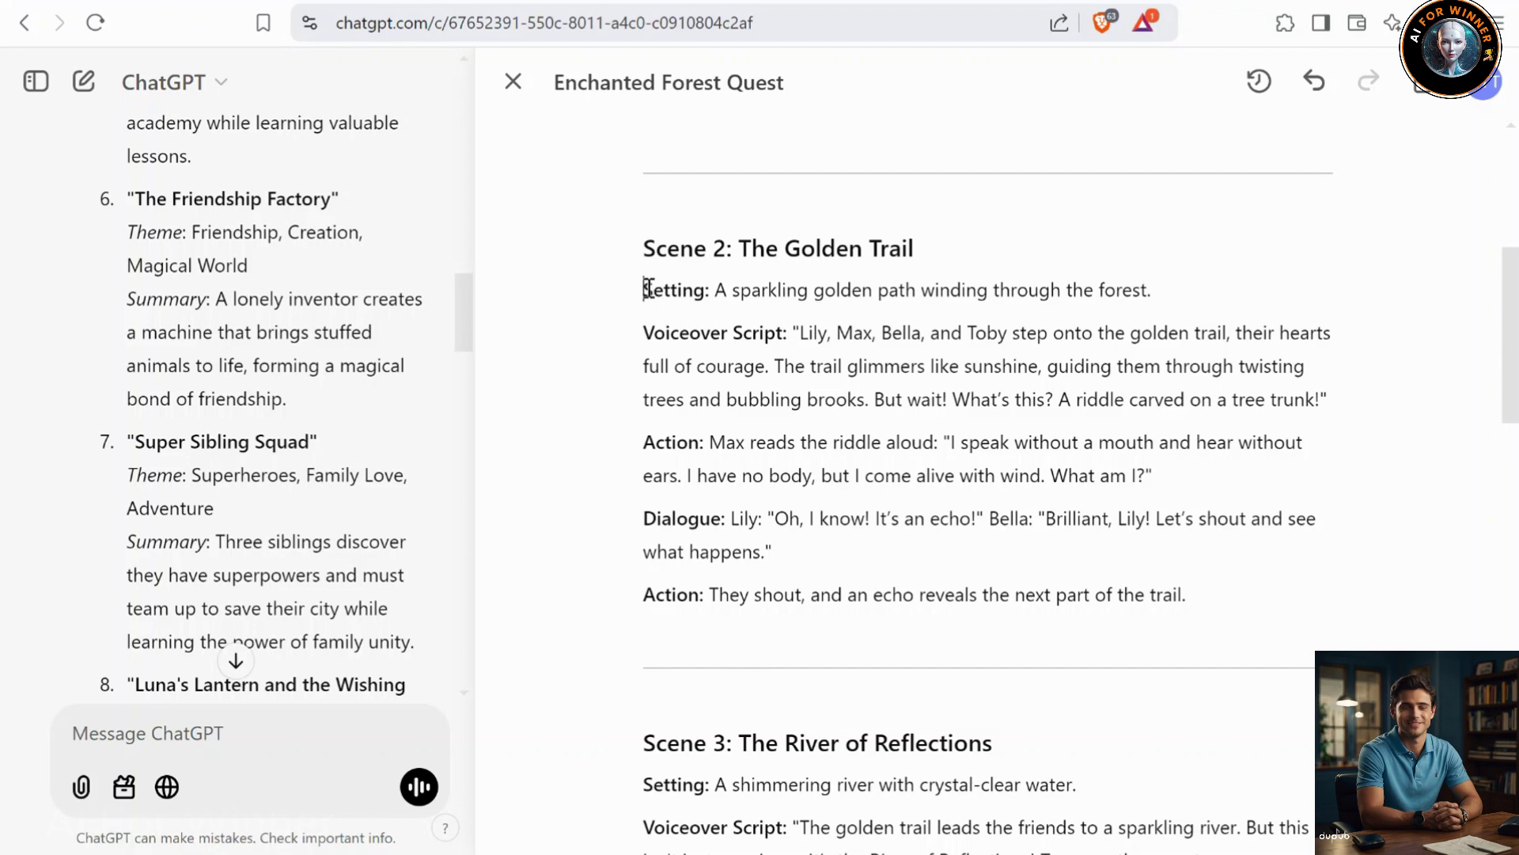
- Copy Scene 2's text from ChatGPT and paste it into the Hailuo prompt
drag(647, 288, 1193, 597)
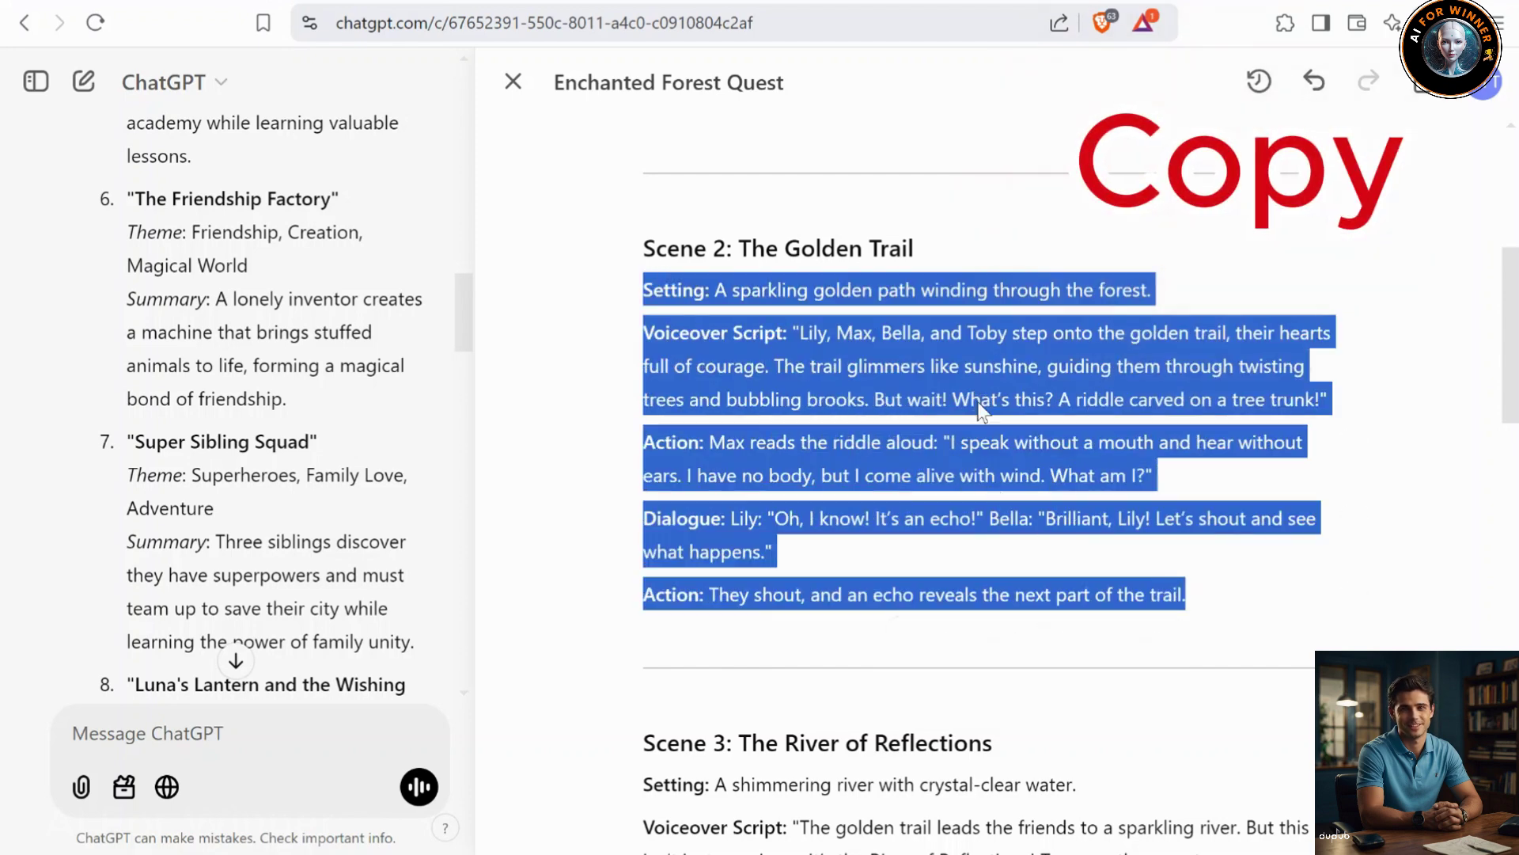
right_click(986, 411)
click(520, 513)
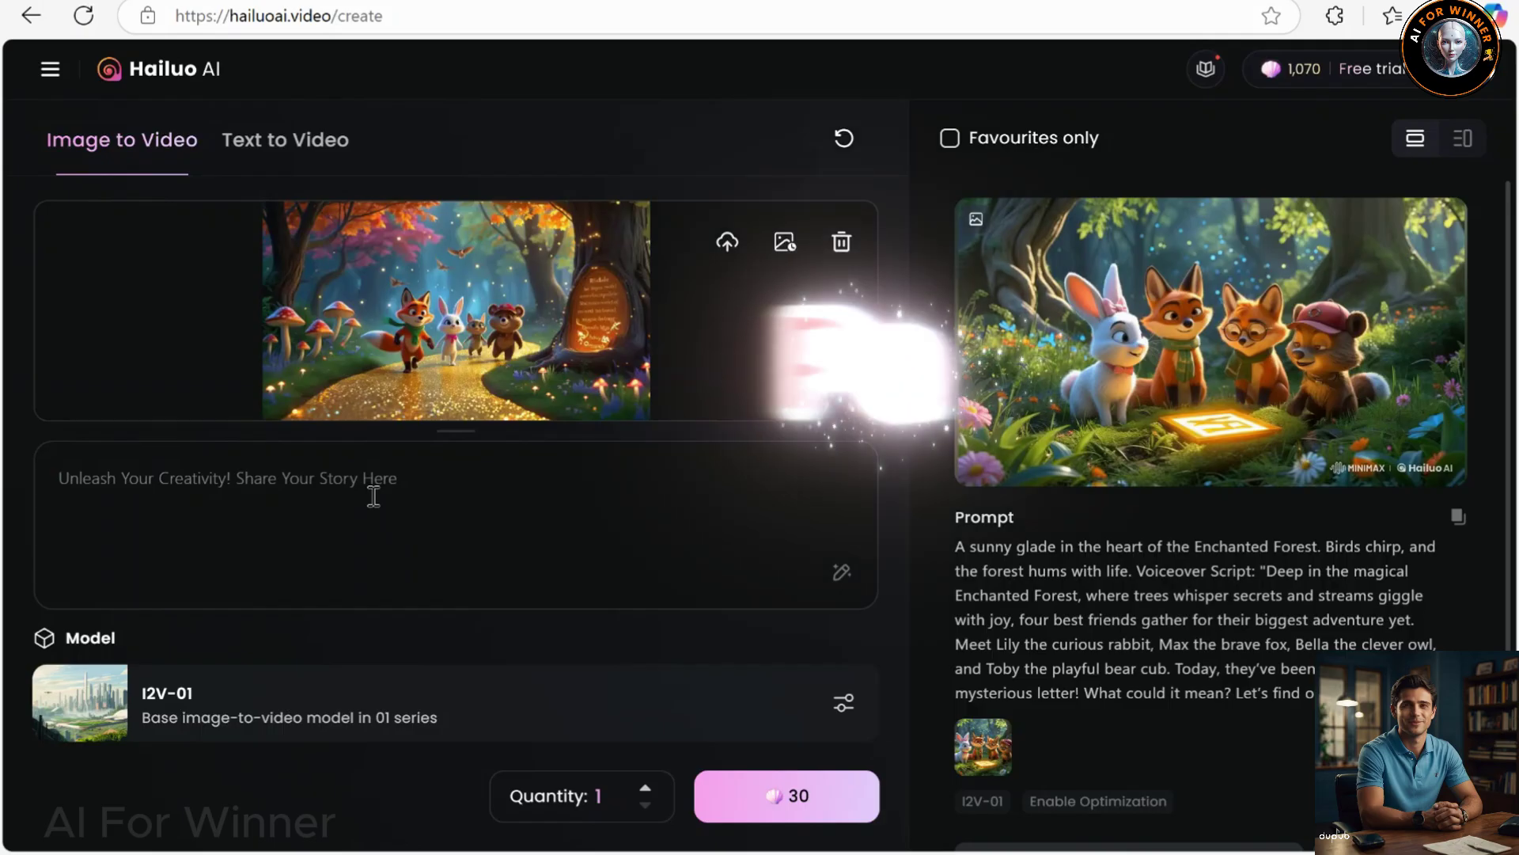
key(ctrl+v)
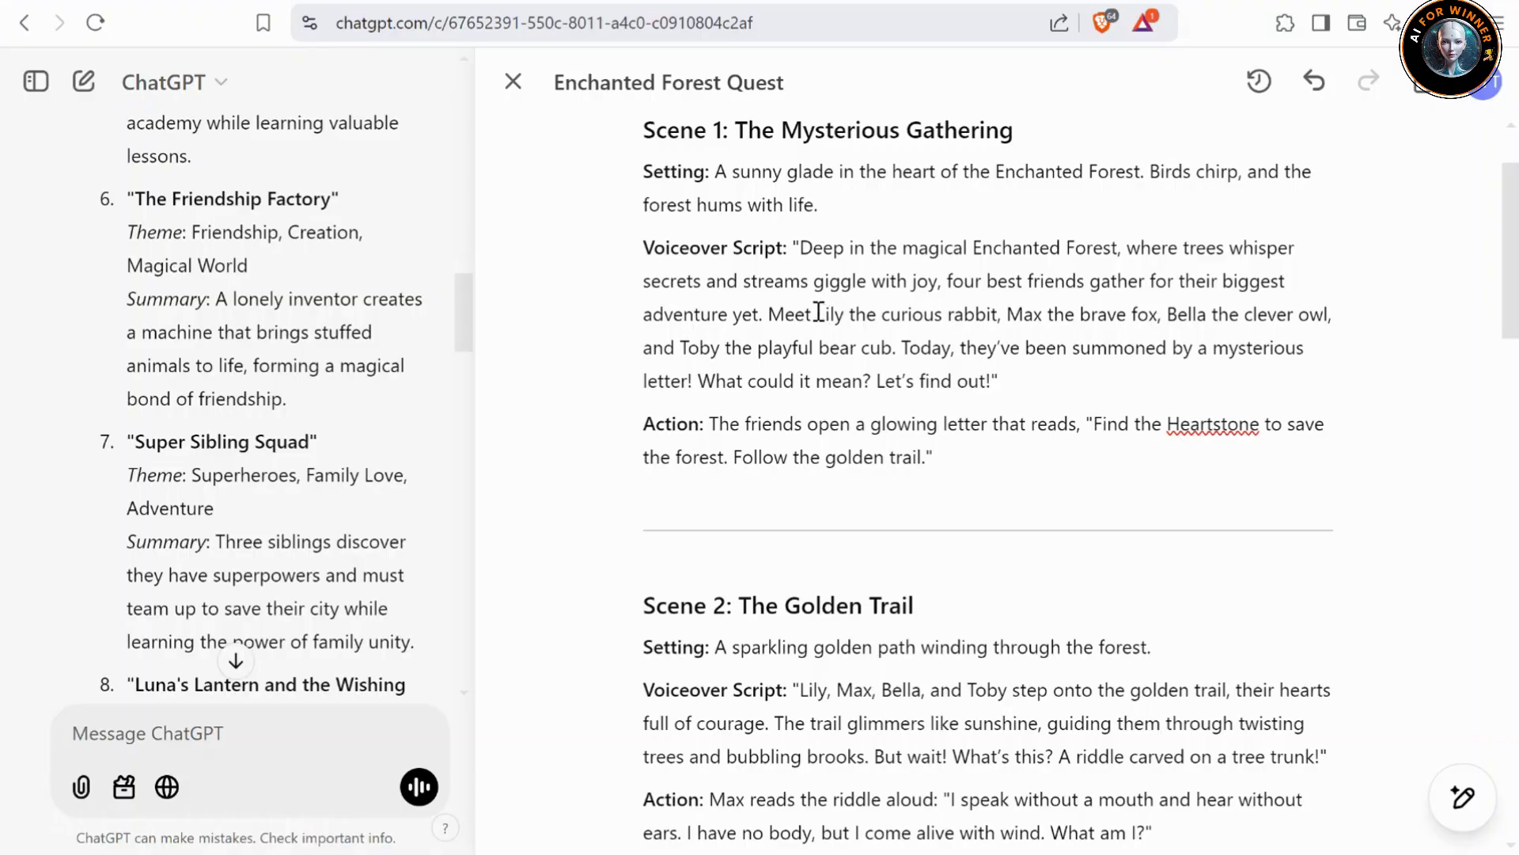
- Copy the sentence introducing Lily, Max, Bella and Toby and add it to the prompt
drag(822, 316, 899, 349)
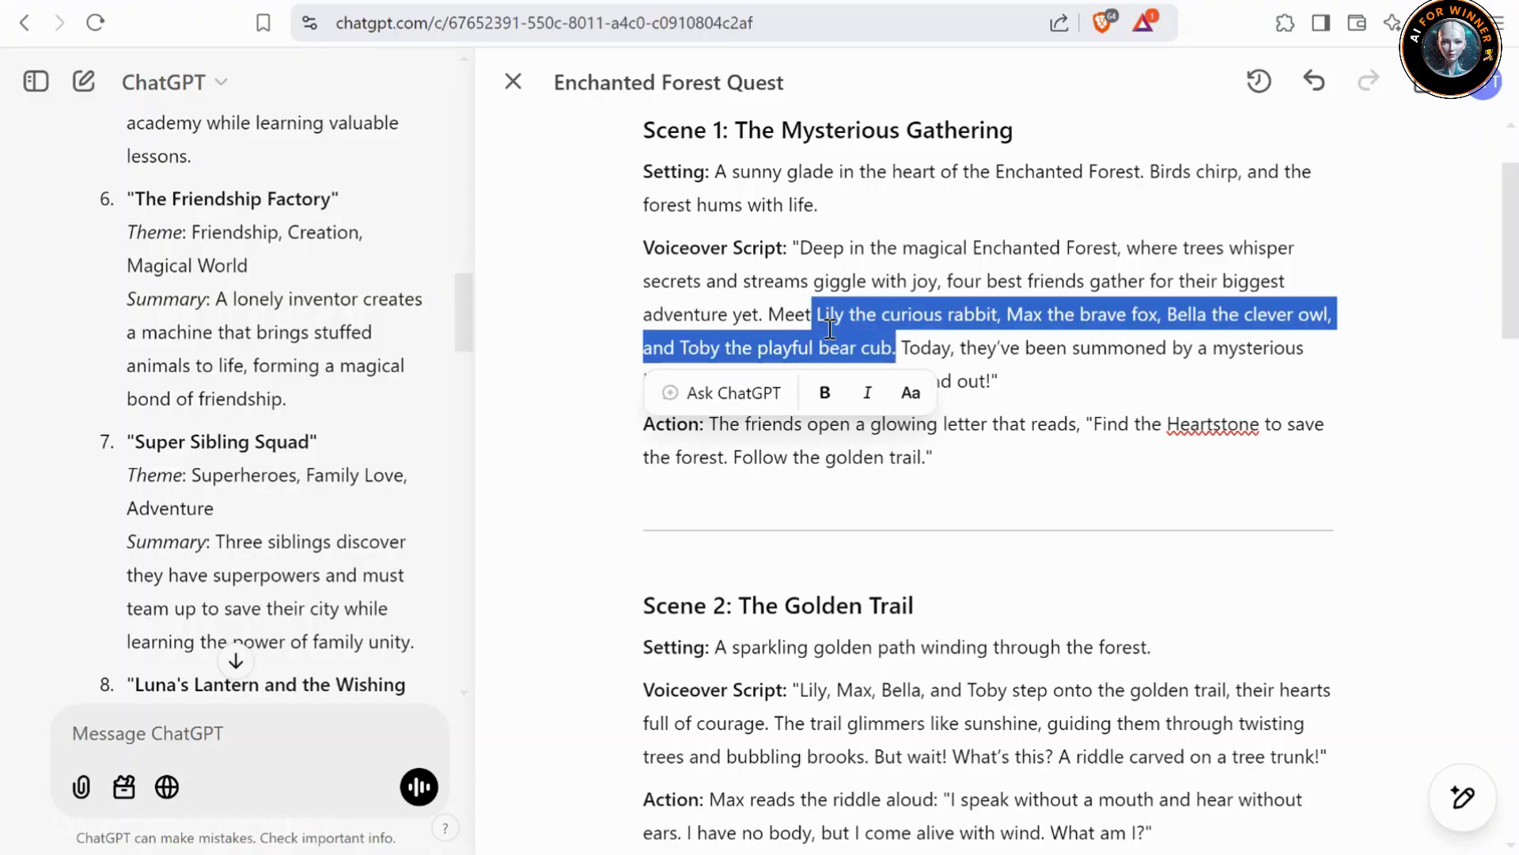
key(ctrl+c)
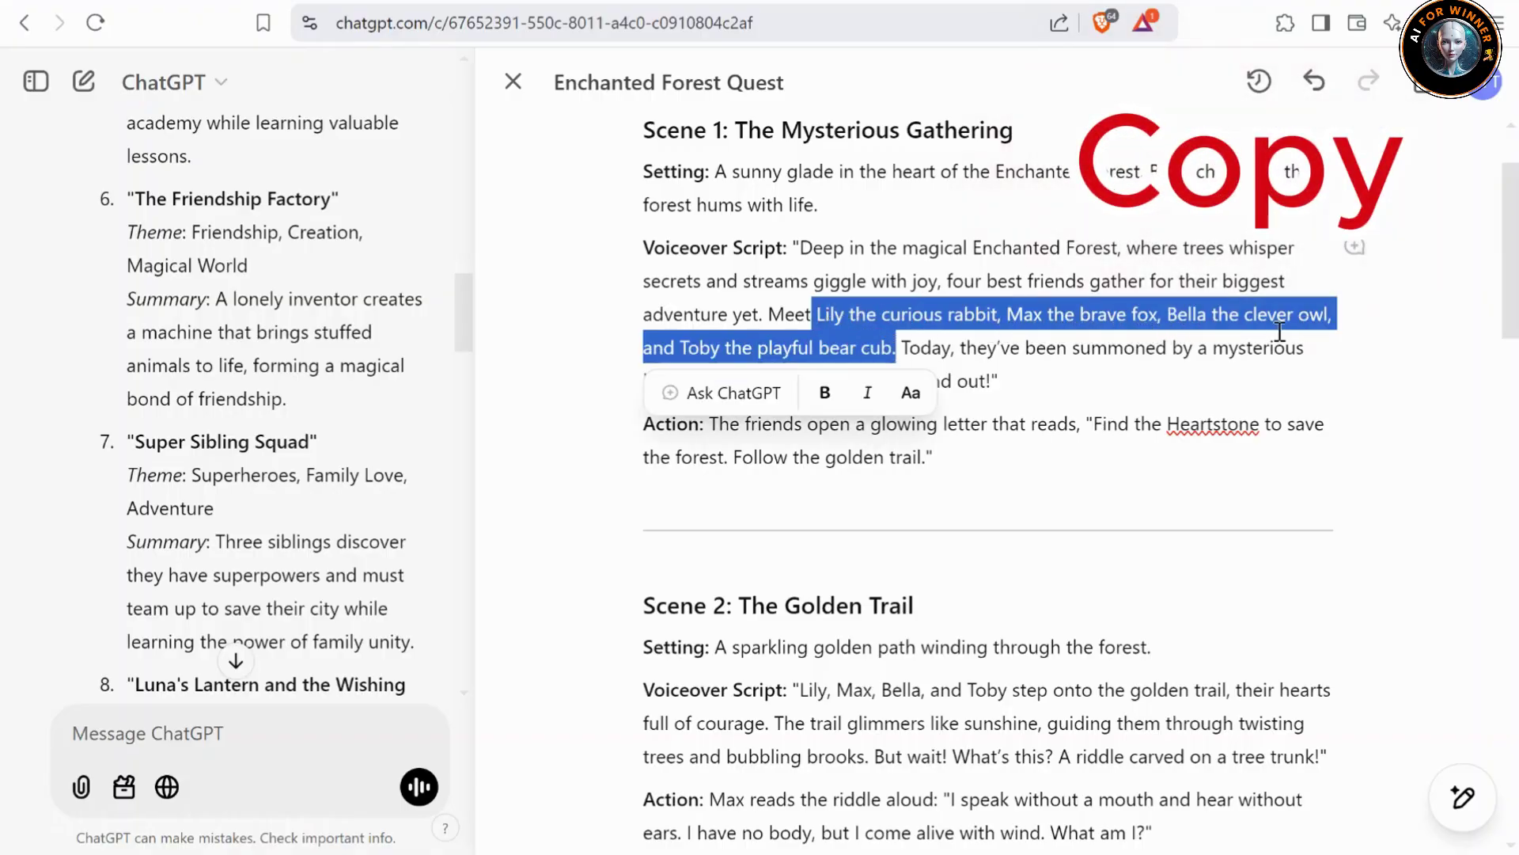
right_click(941, 313)
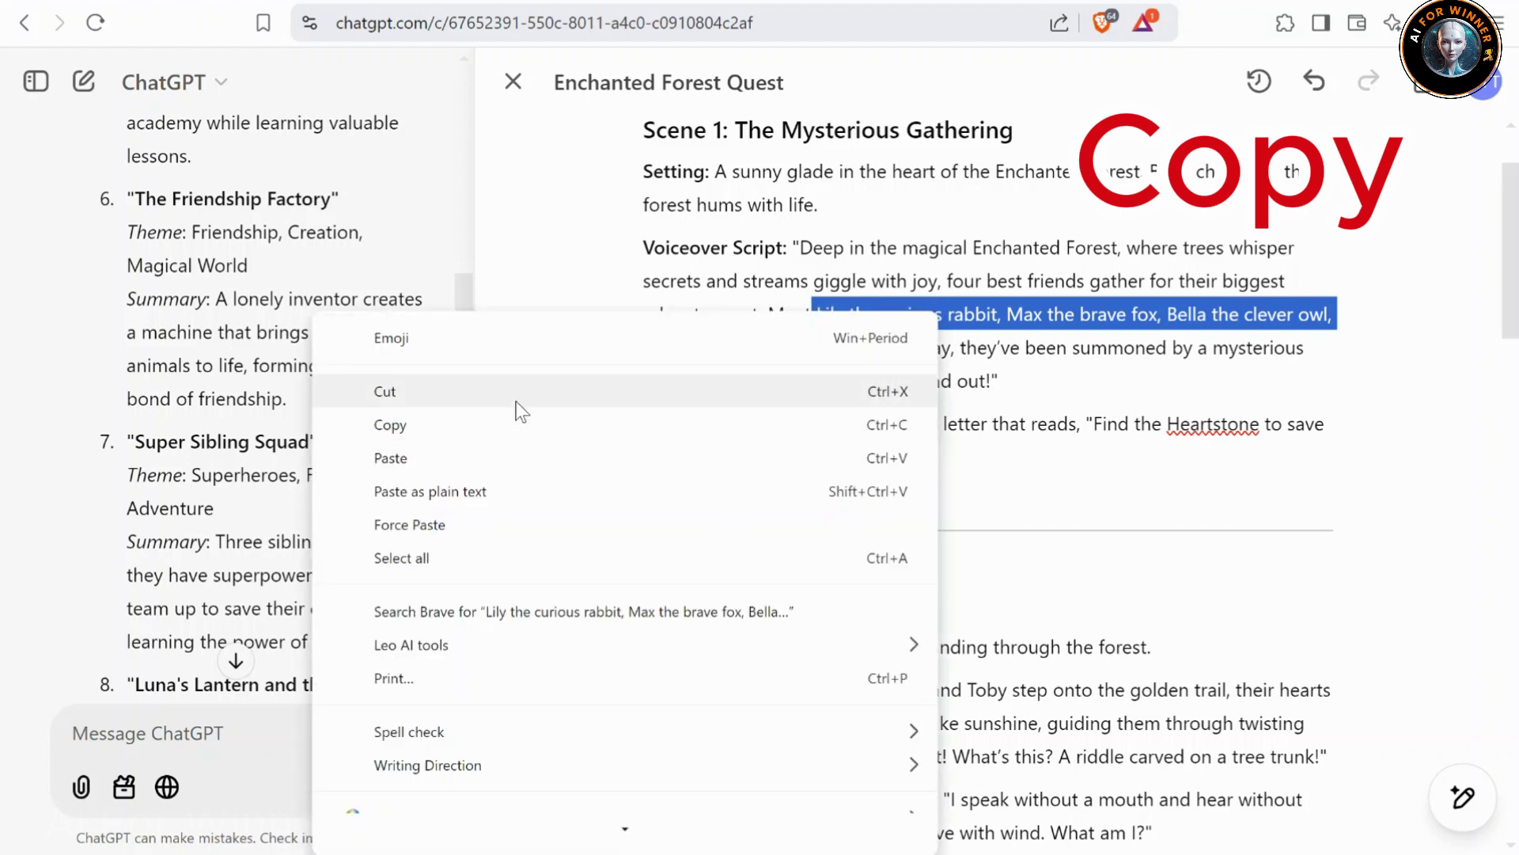
click(509, 431)
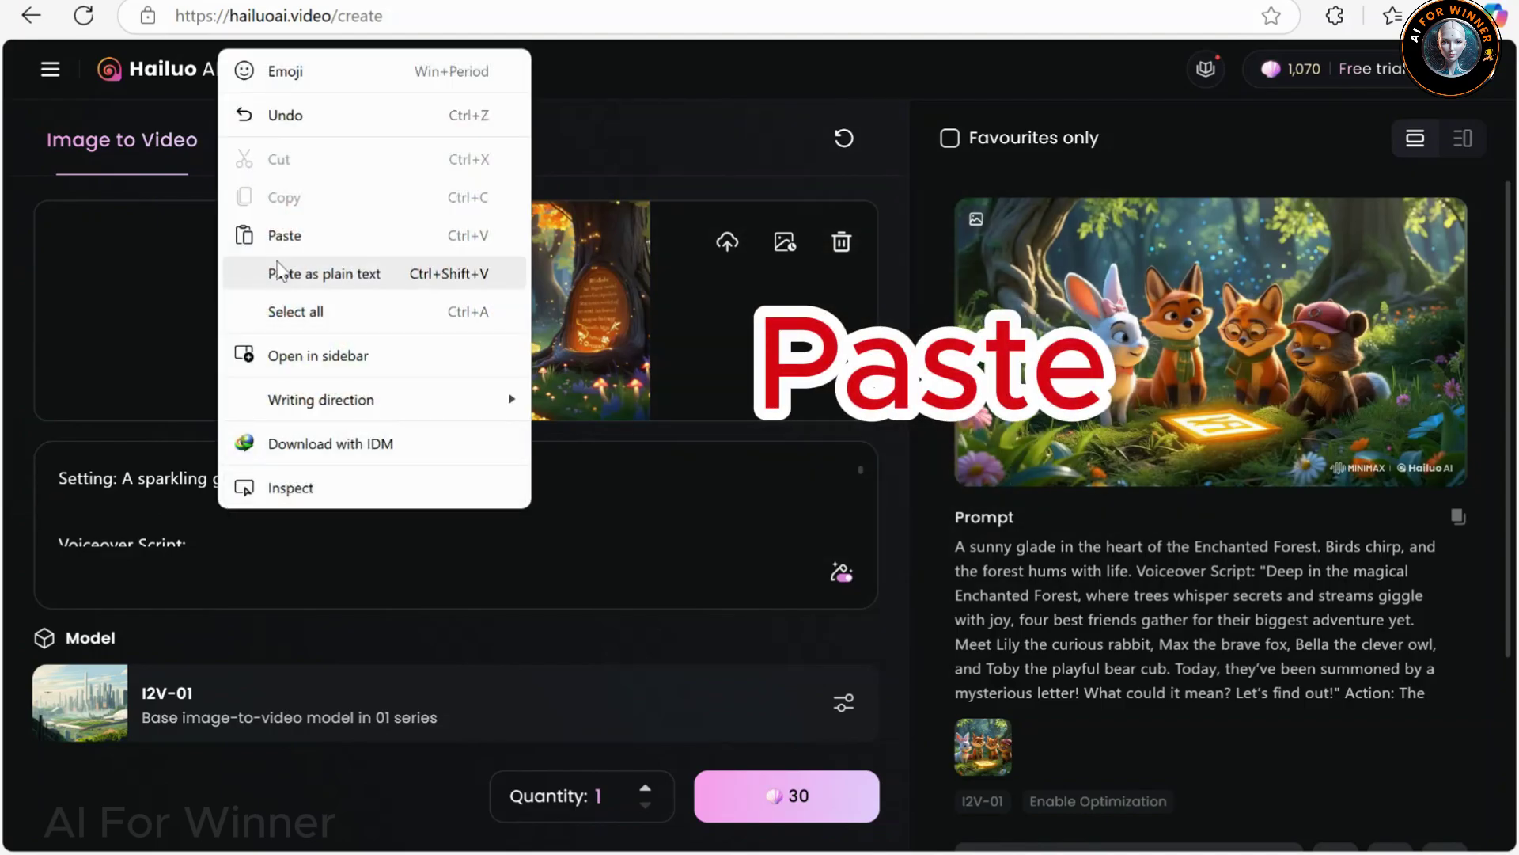
click(267, 237)
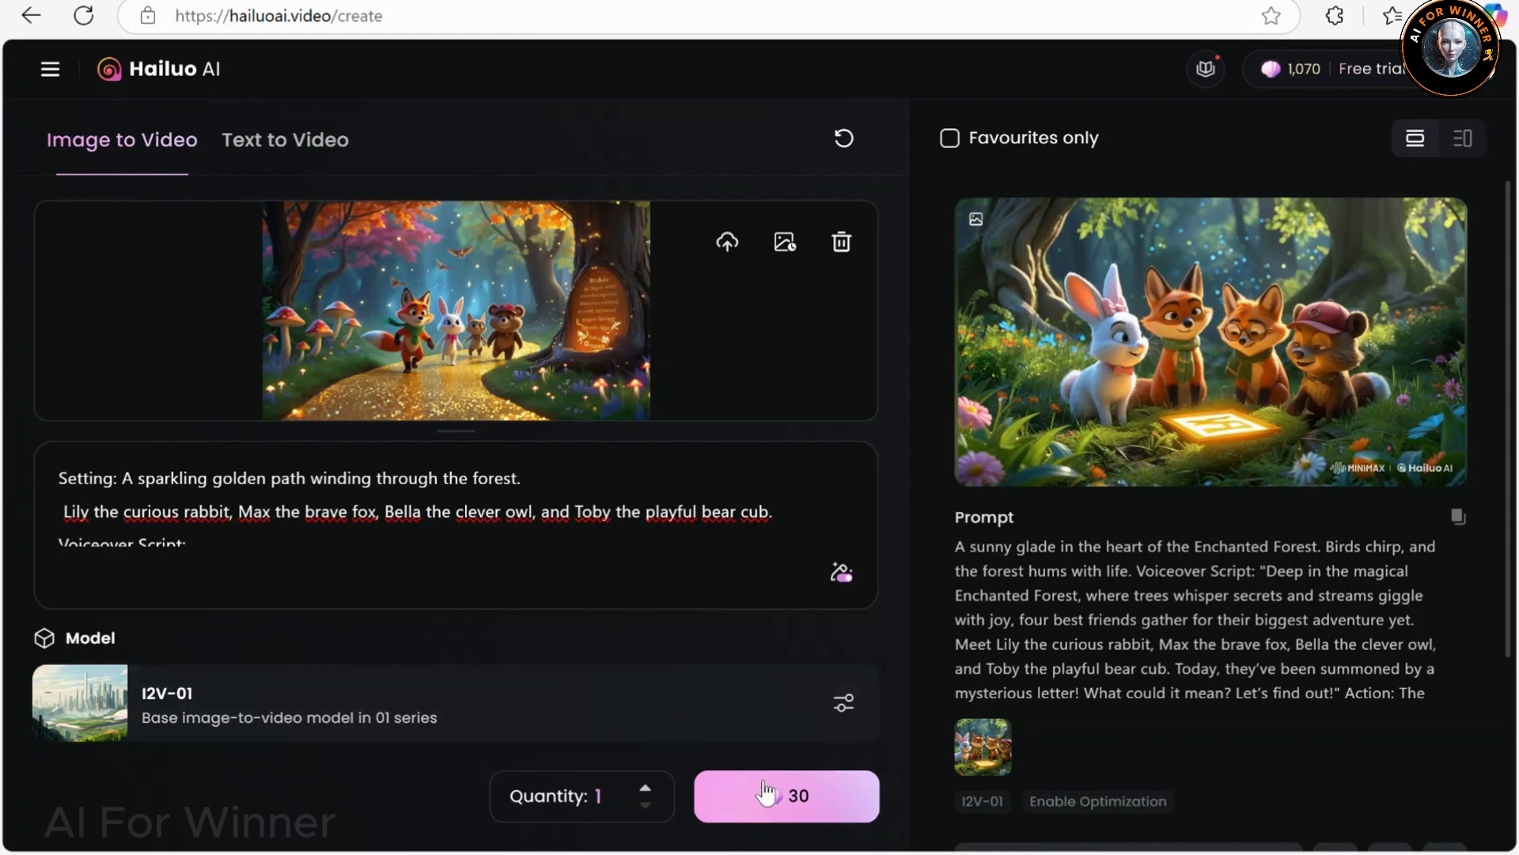
- Generate the 30-credit golden-trail clip, then play it with the volume raised
click(778, 817)
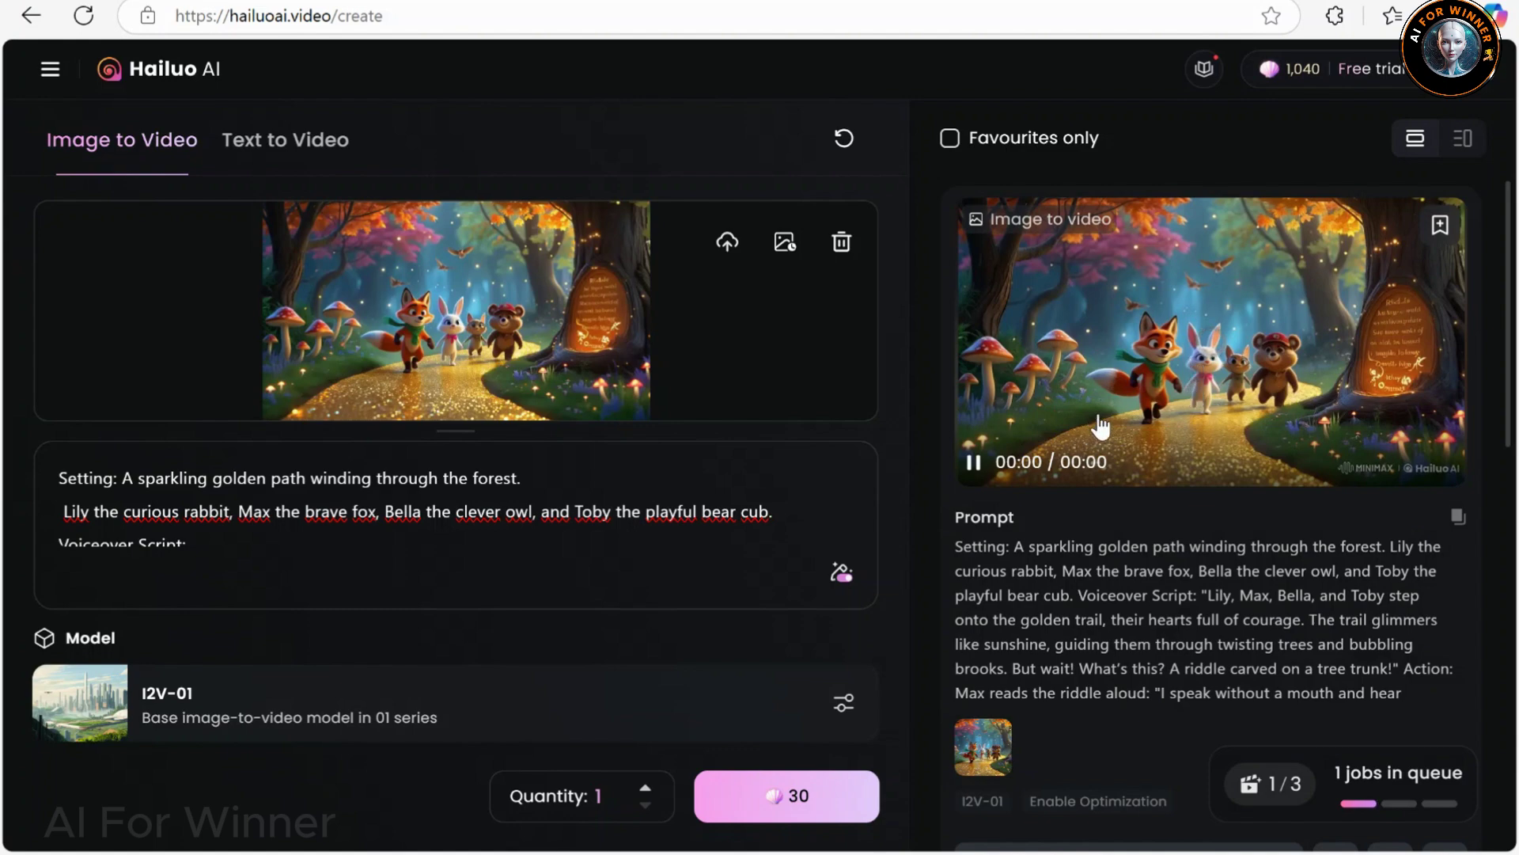
click(1099, 426)
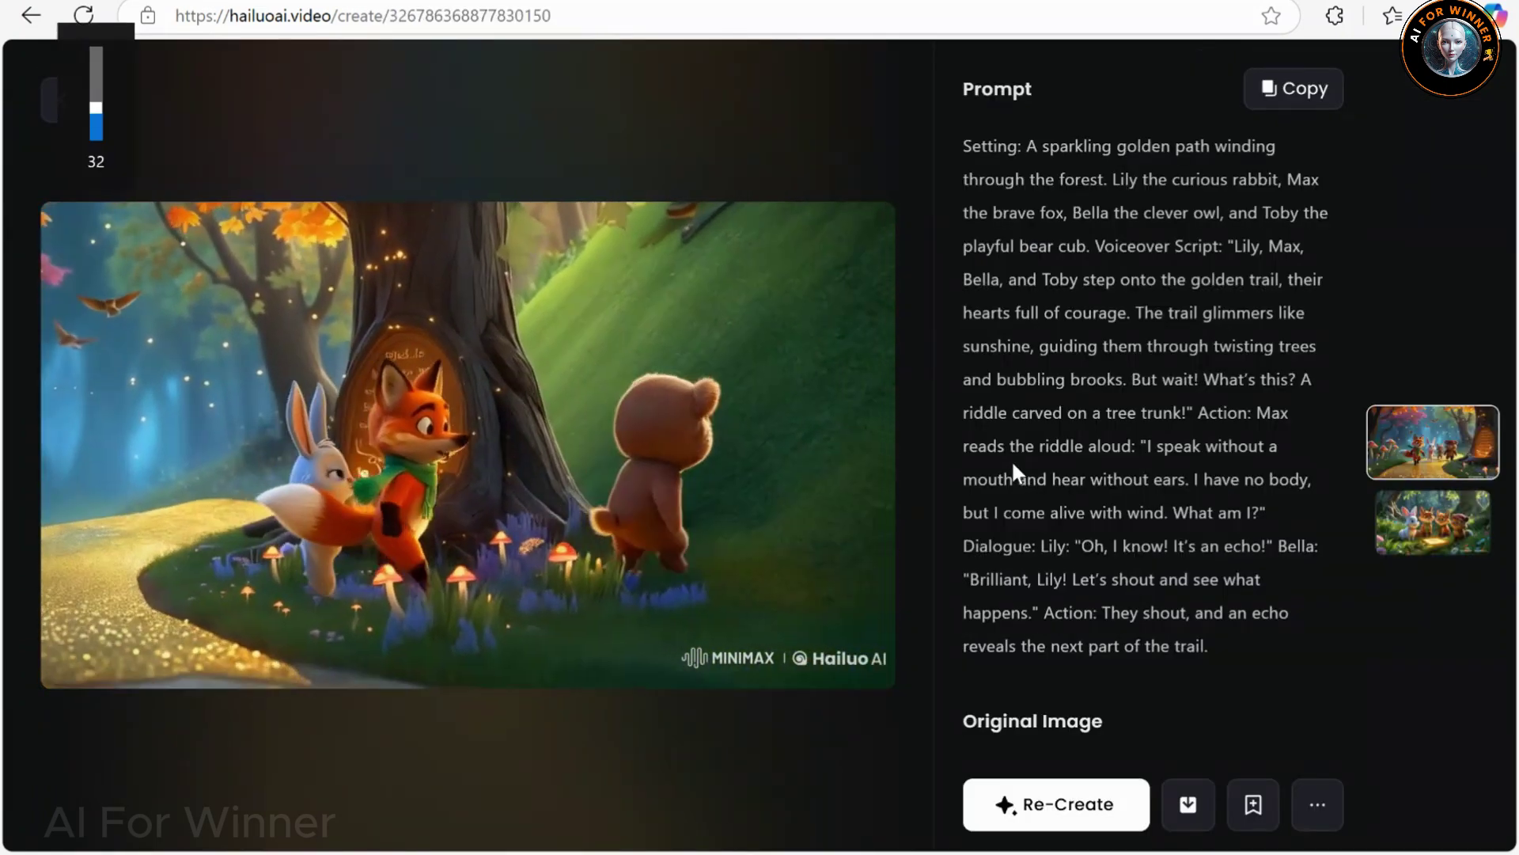
key(XF86AudioRaiseVolume)
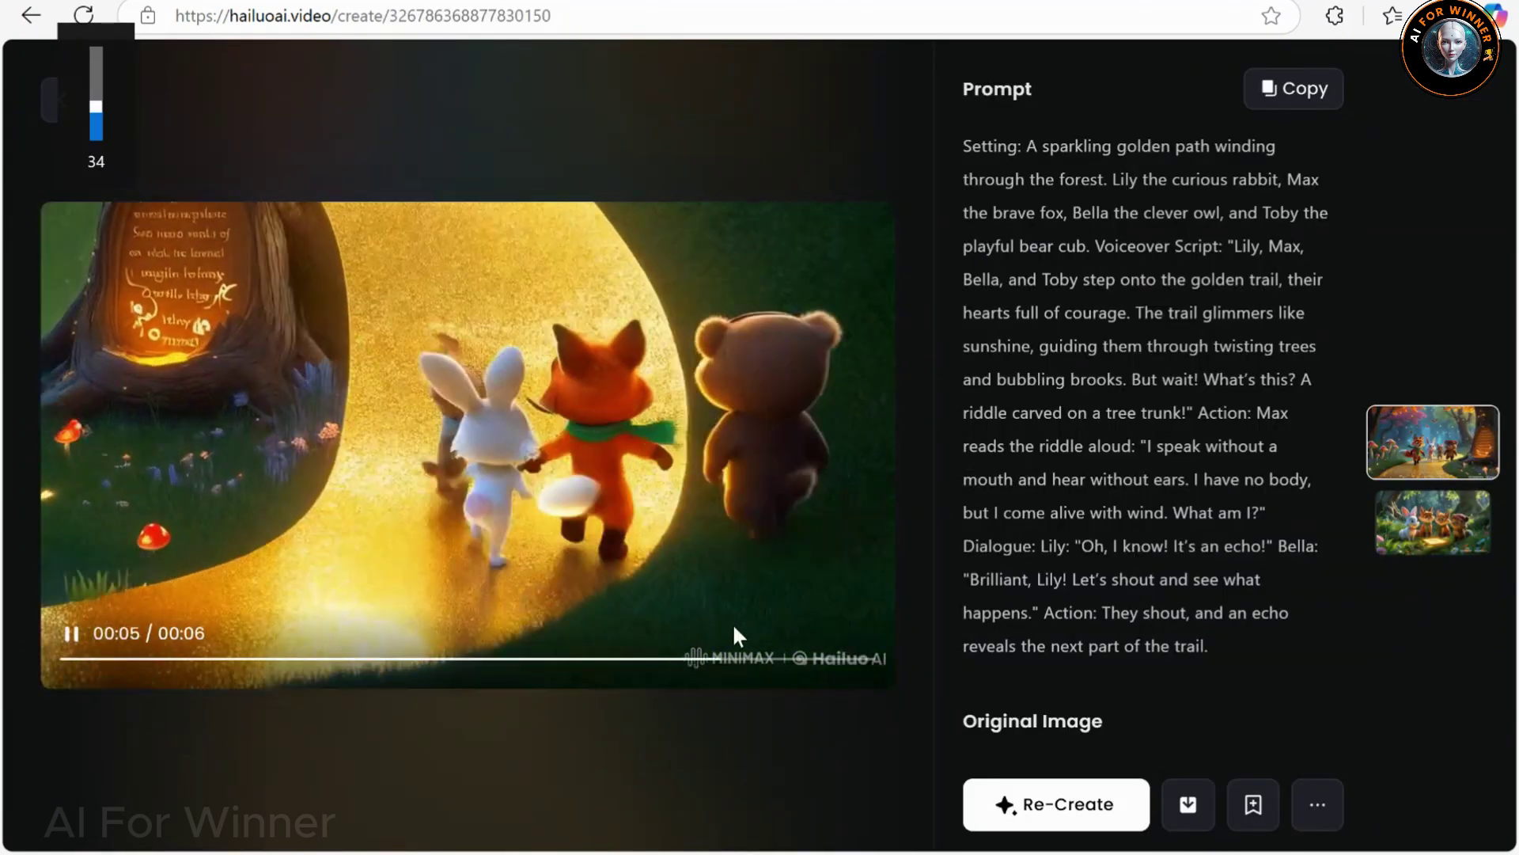
key(Escape)
scroll(1478, 474, down, 3)
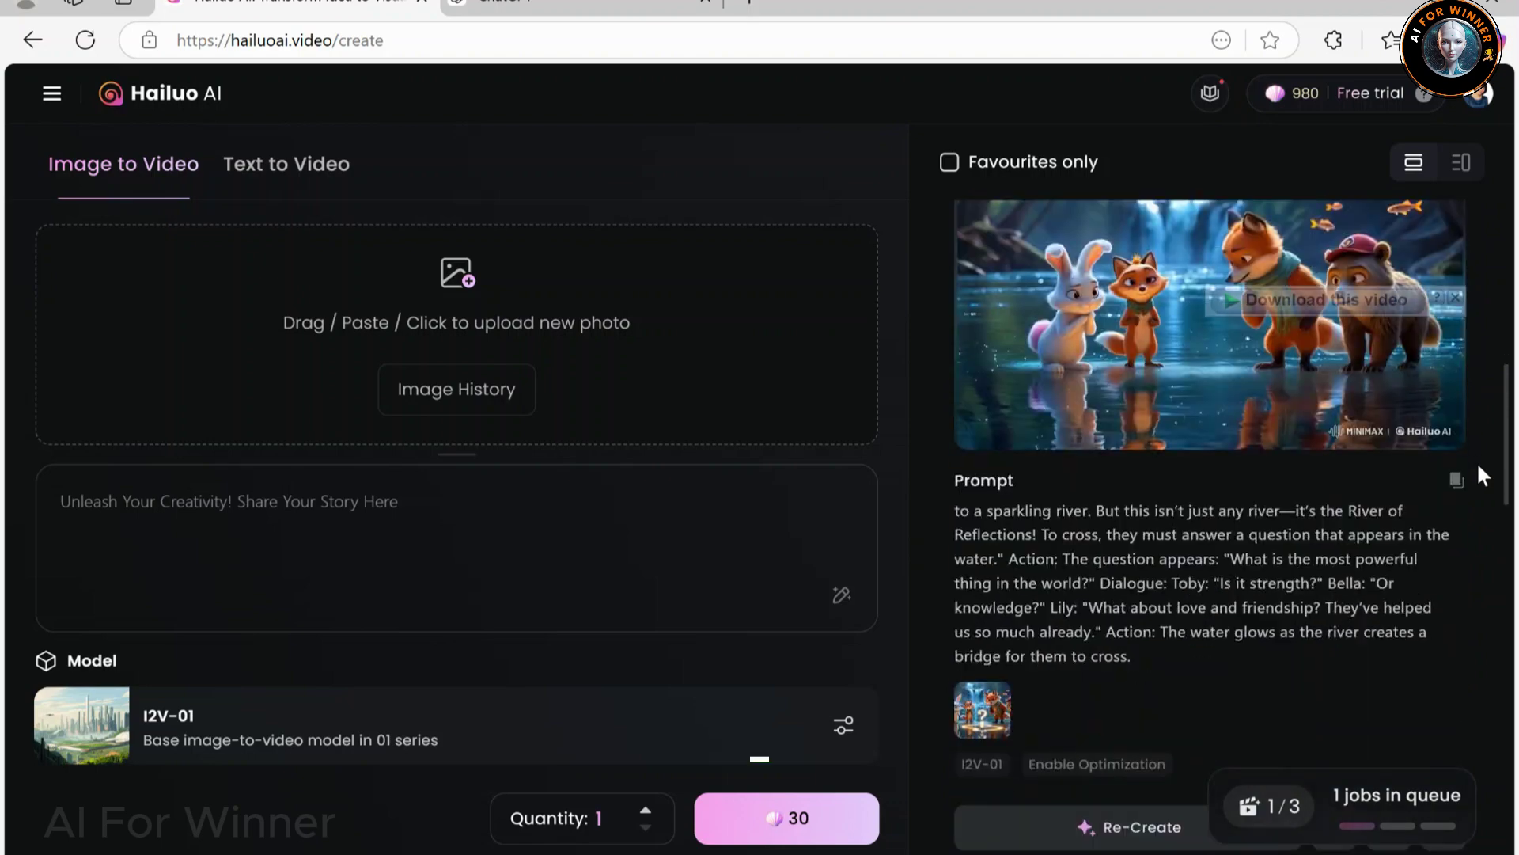
scroll(1478, 464, down, 3)
scroll(1478, 465, down, 2)
scroll(1478, 466, down, 3)
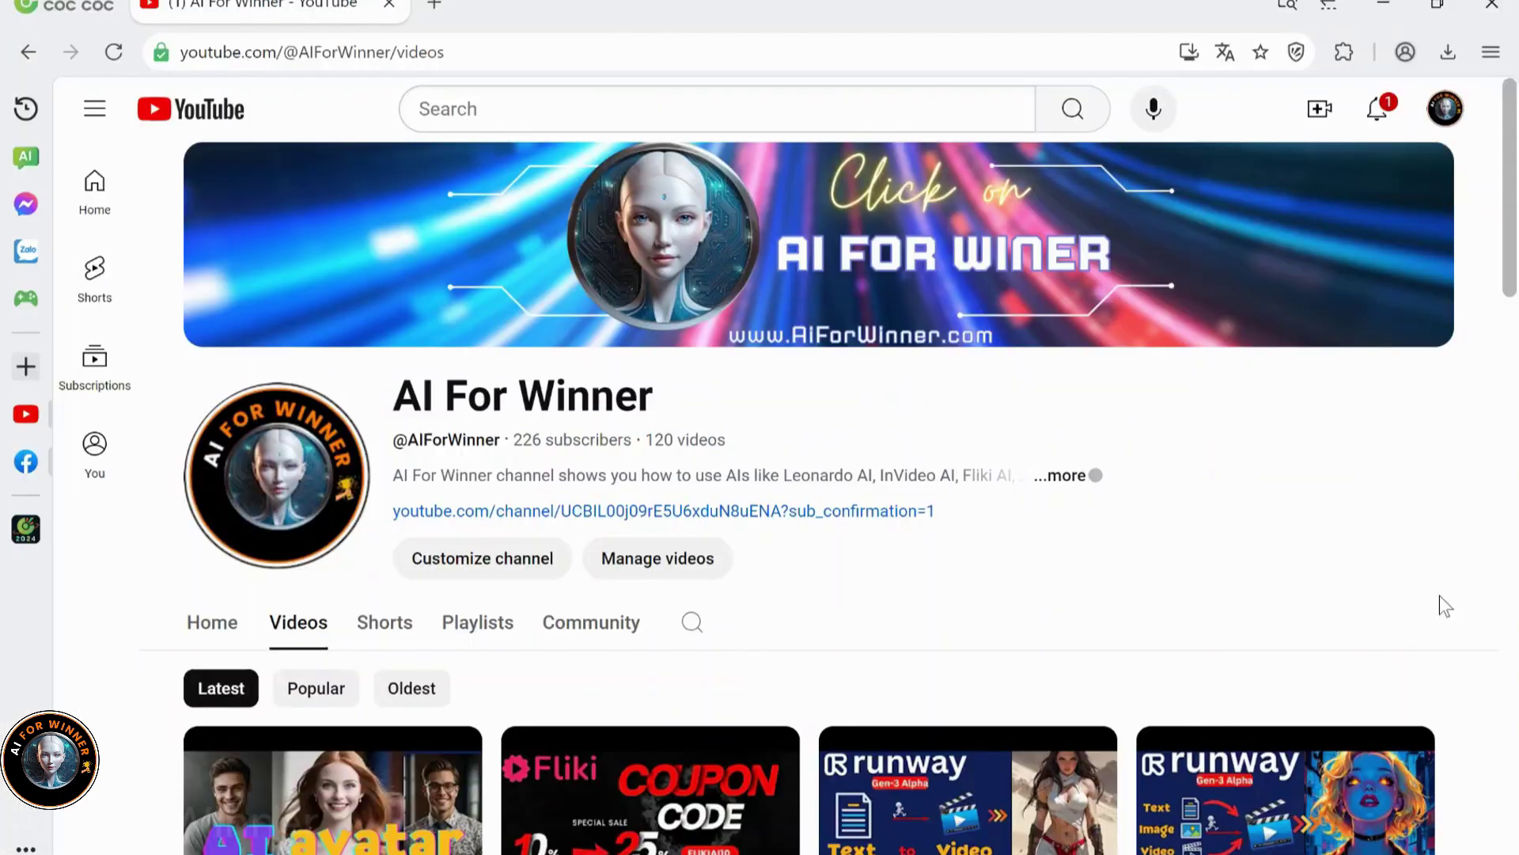
scroll(1441, 595, down, 1)
scroll(1439, 595, down, 3)
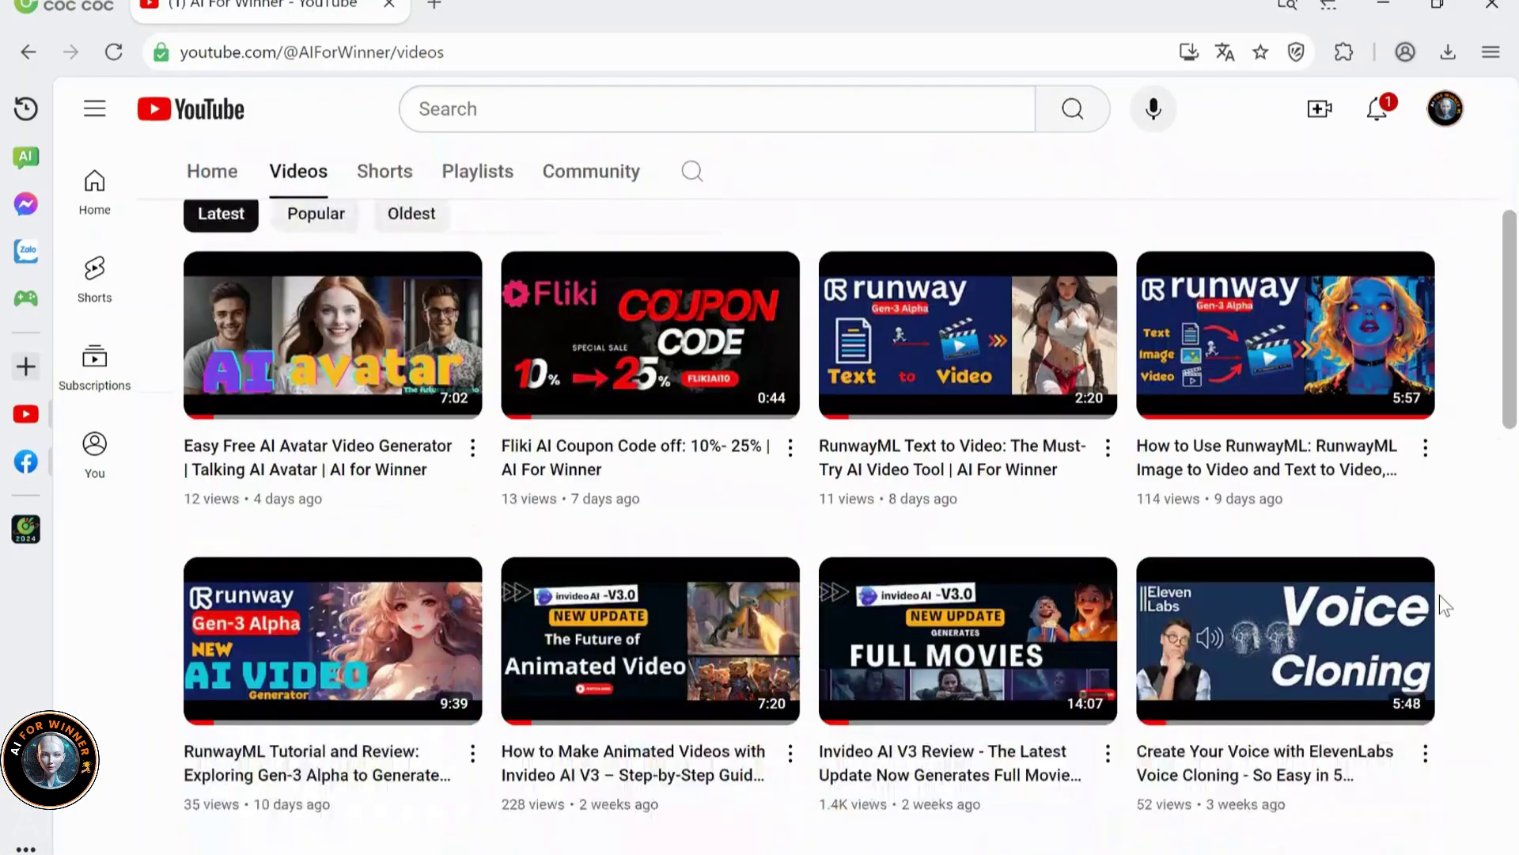
scroll(1441, 595, down, 2)
scroll(1441, 596, down, 2)
scroll(1443, 605, down, 1)
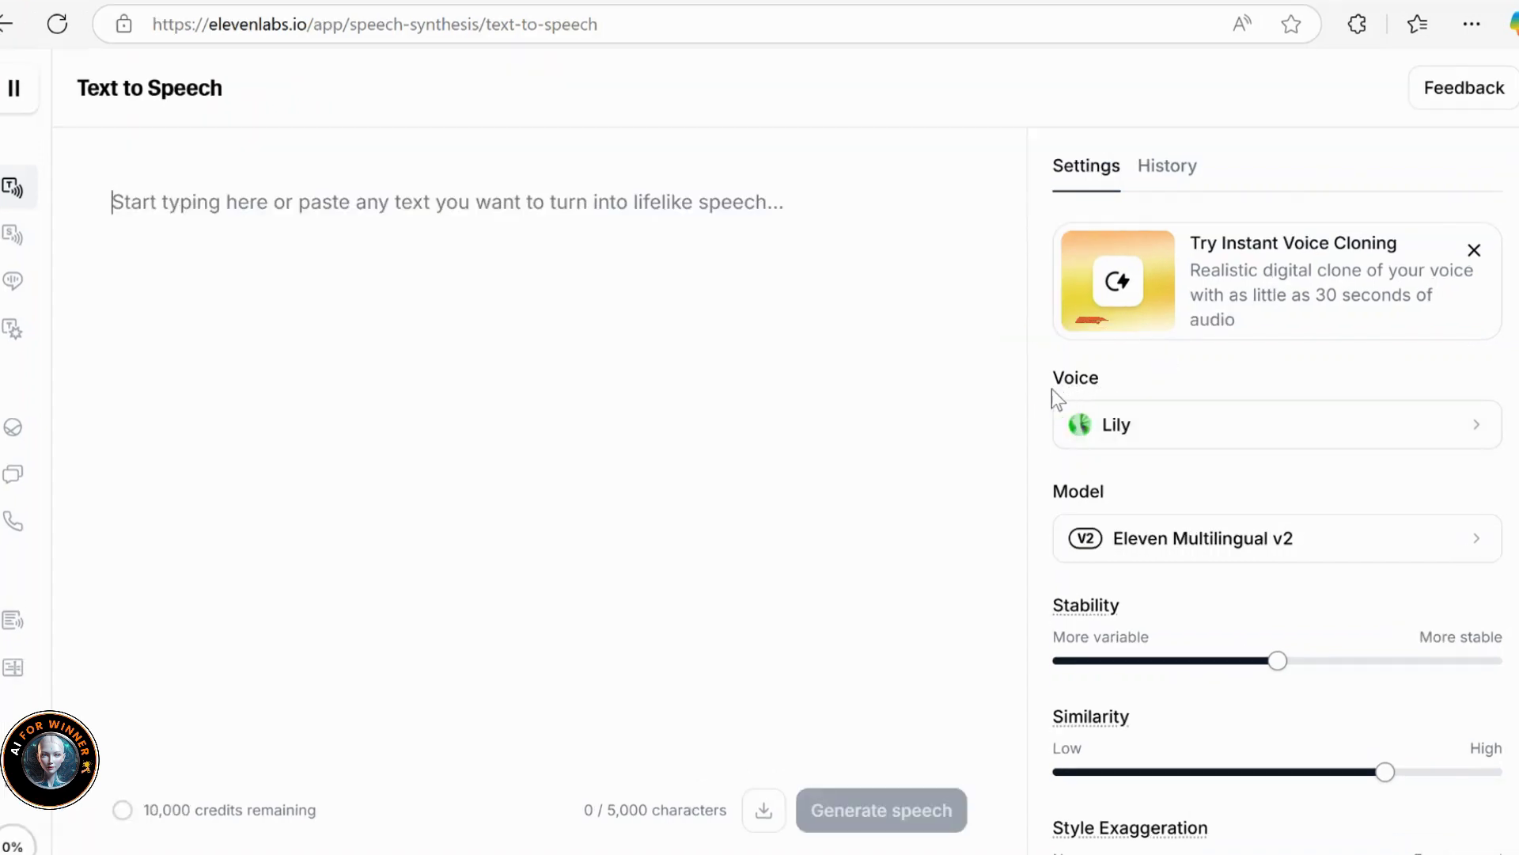
- Open the Text to Speech voice list and preview the Bill voice
click(1143, 437)
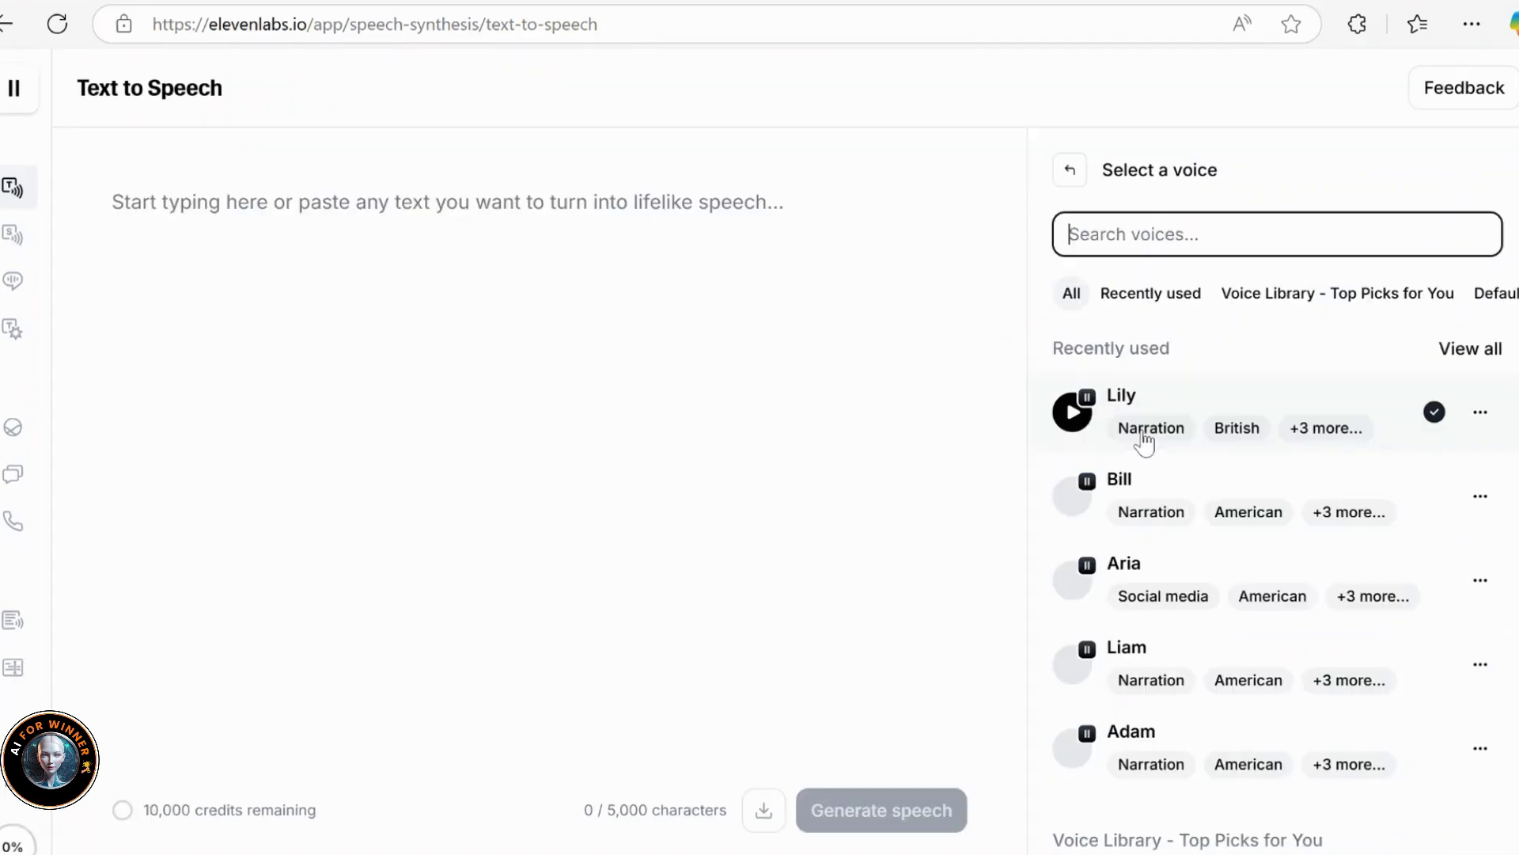
scroll(1164, 582, down, 3)
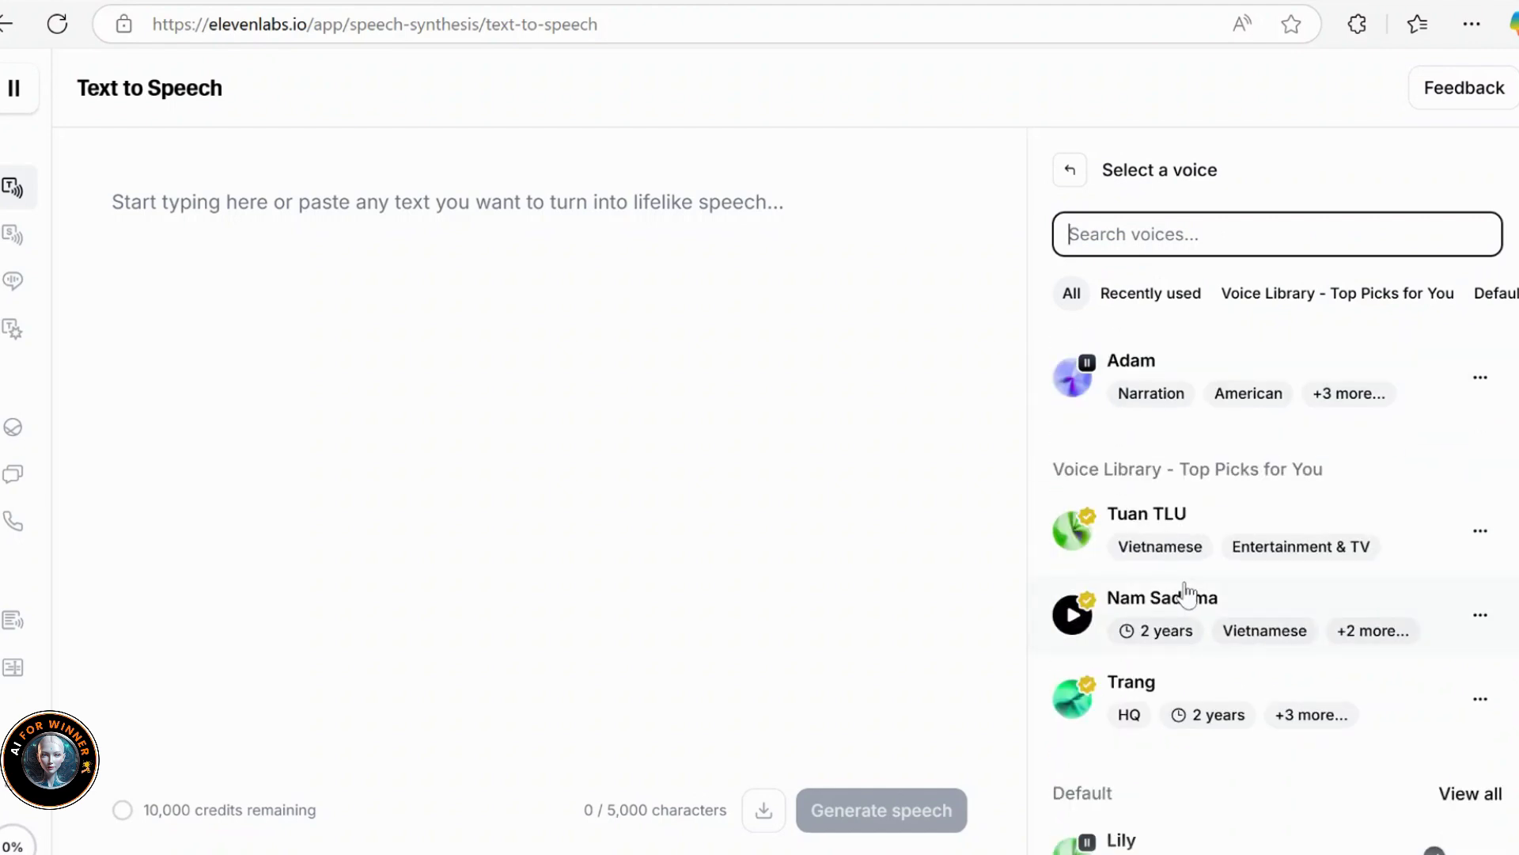
scroll(1187, 595, down, 3)
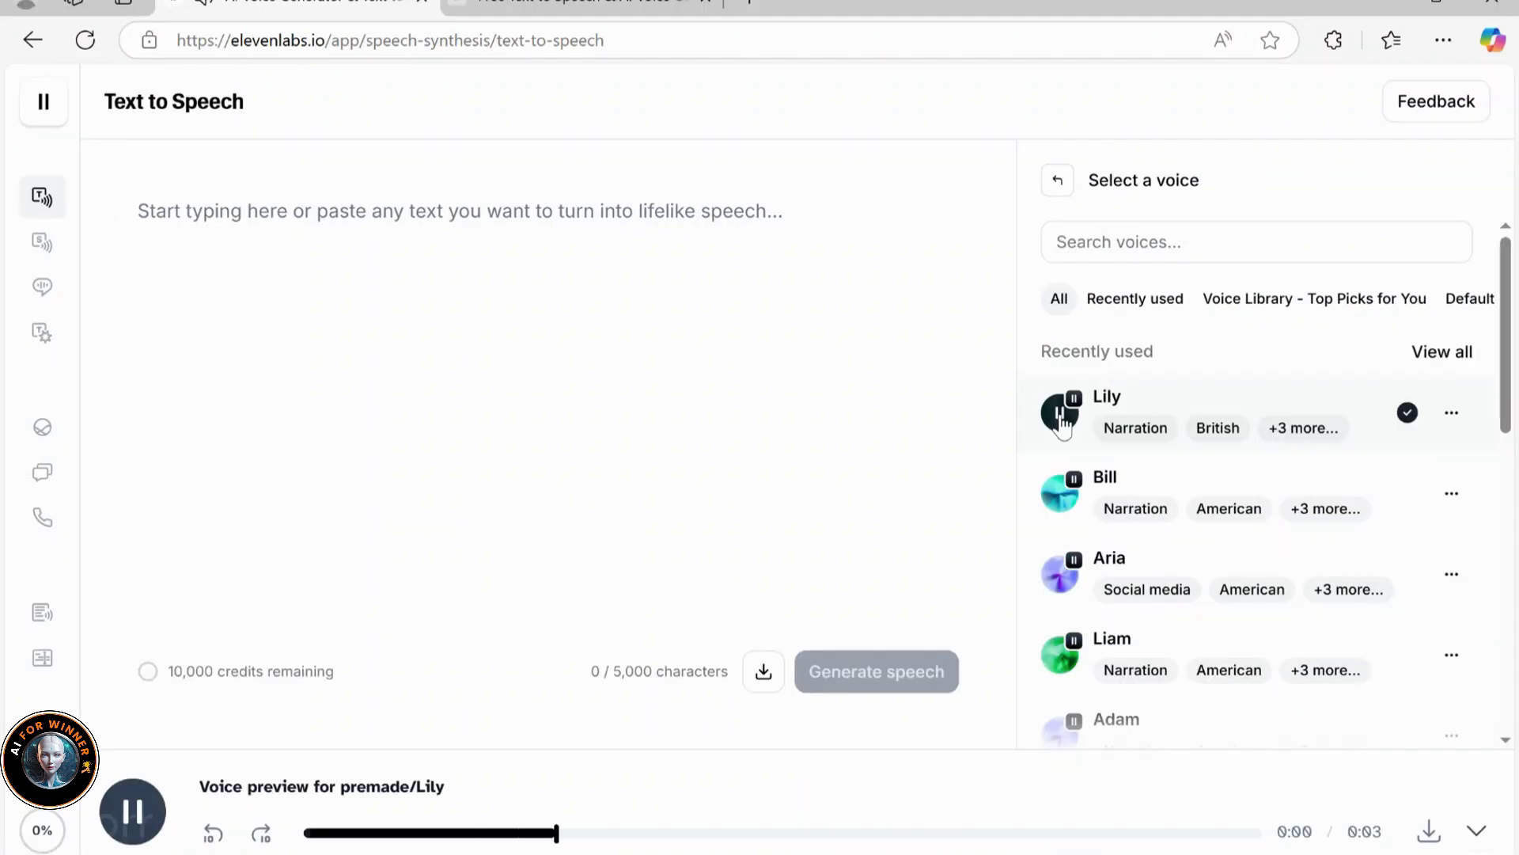
click(1059, 493)
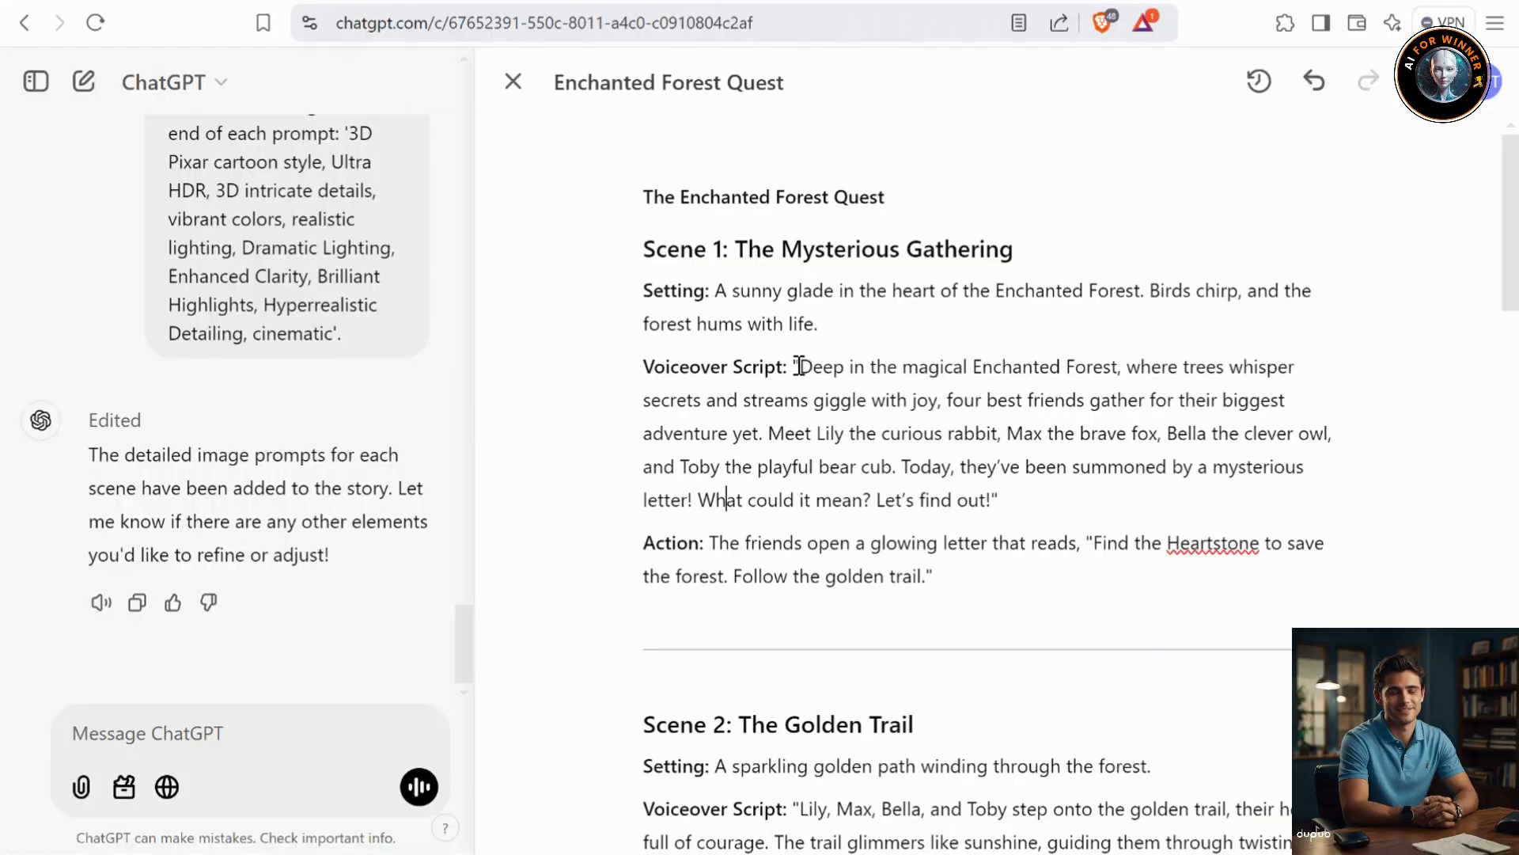
- Copy Scene 1's voiceover script, generate its speech, then select Scene 2's script
drag(817, 378, 1000, 502)
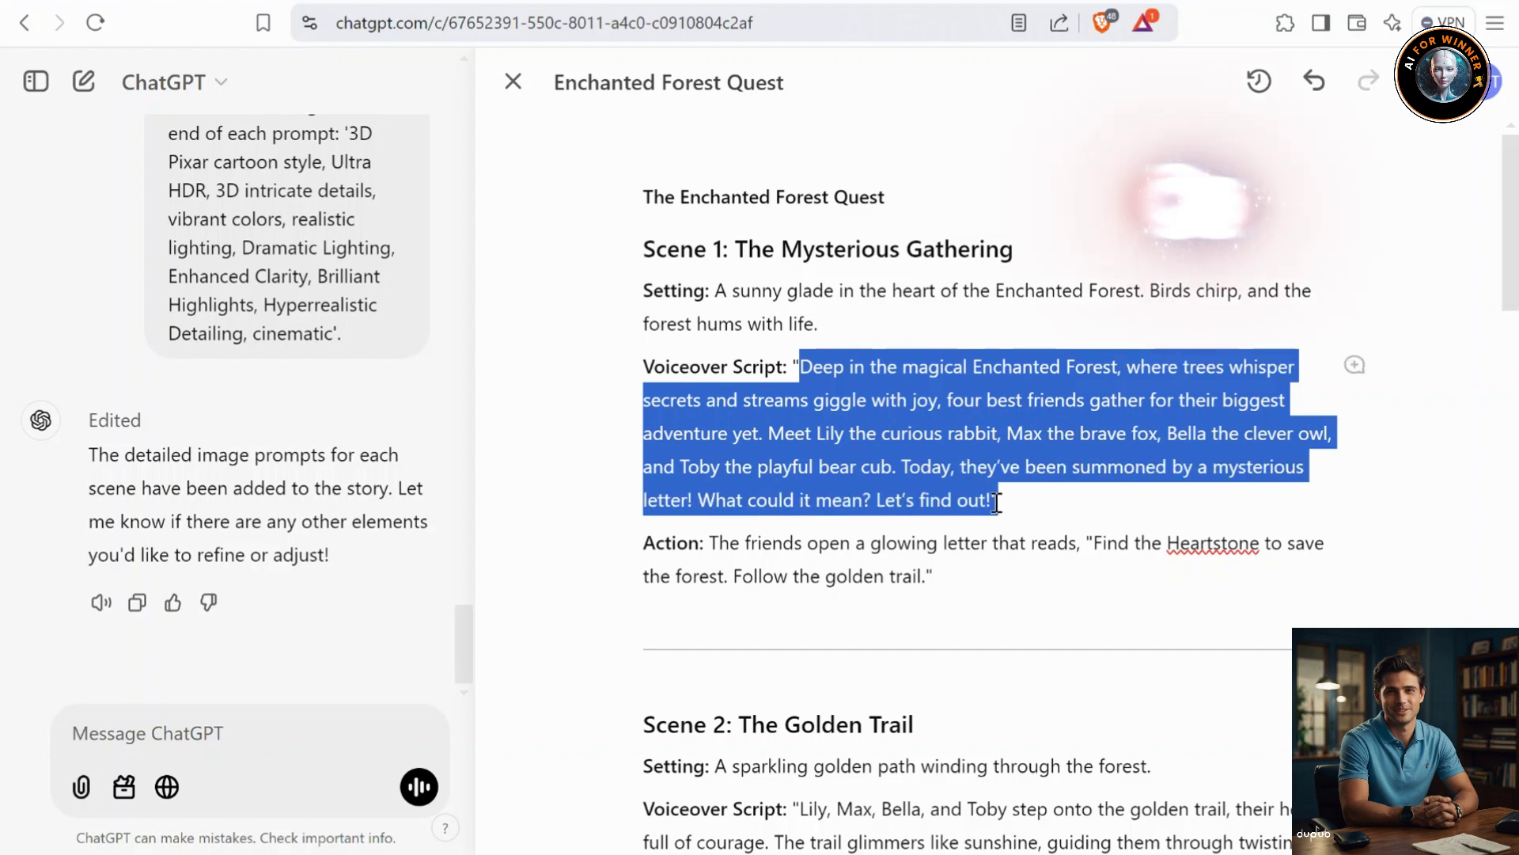
right_click(961, 425)
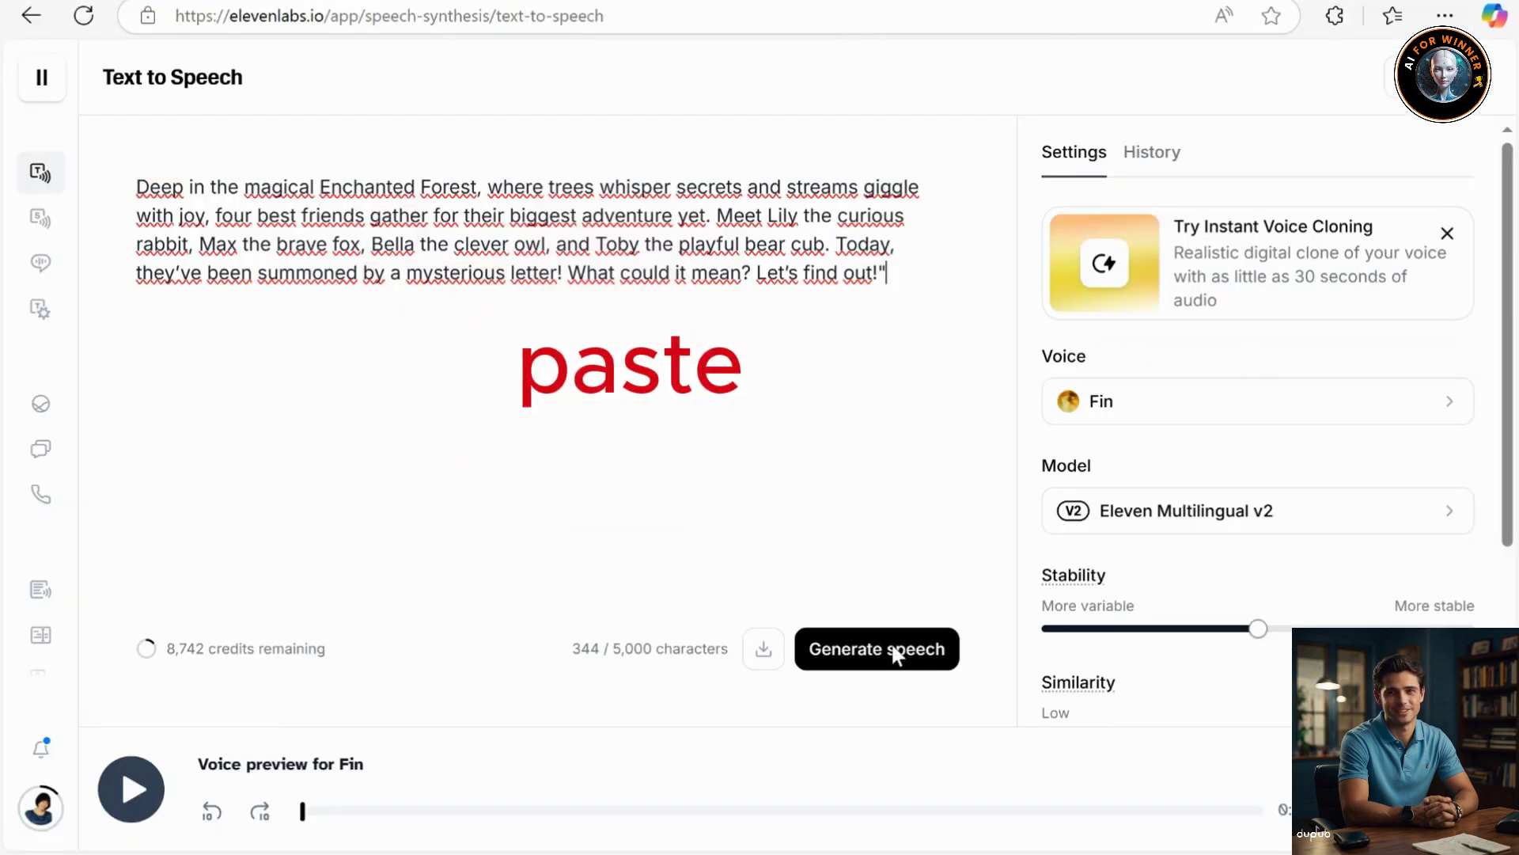
click(885, 659)
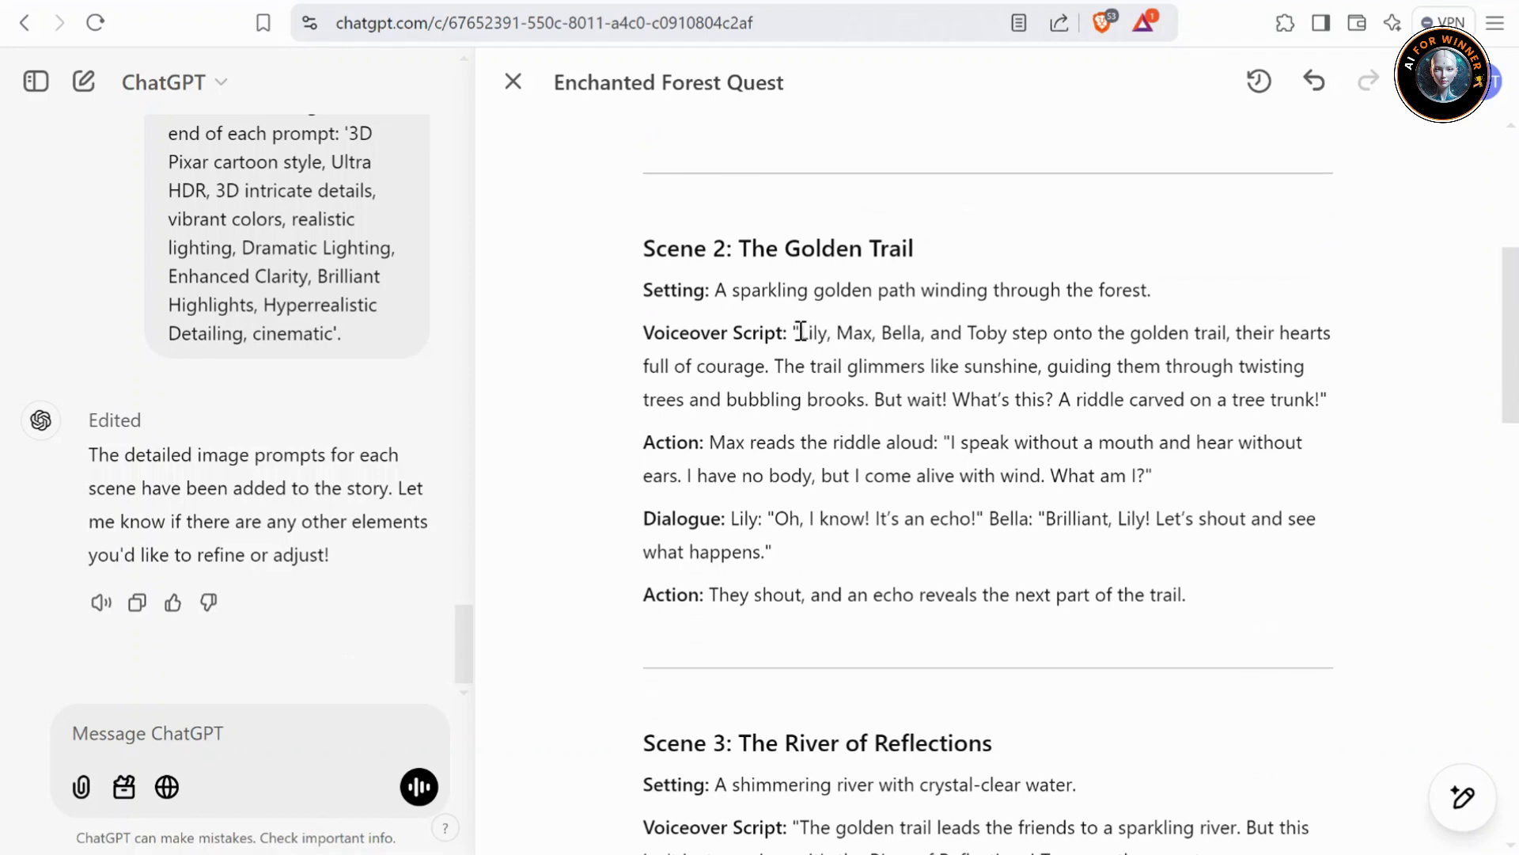
mouse_move(798, 332)
mouse_down()
mouse_move(1169, 416)
mouse_move(1300, 396)
mouse_up()
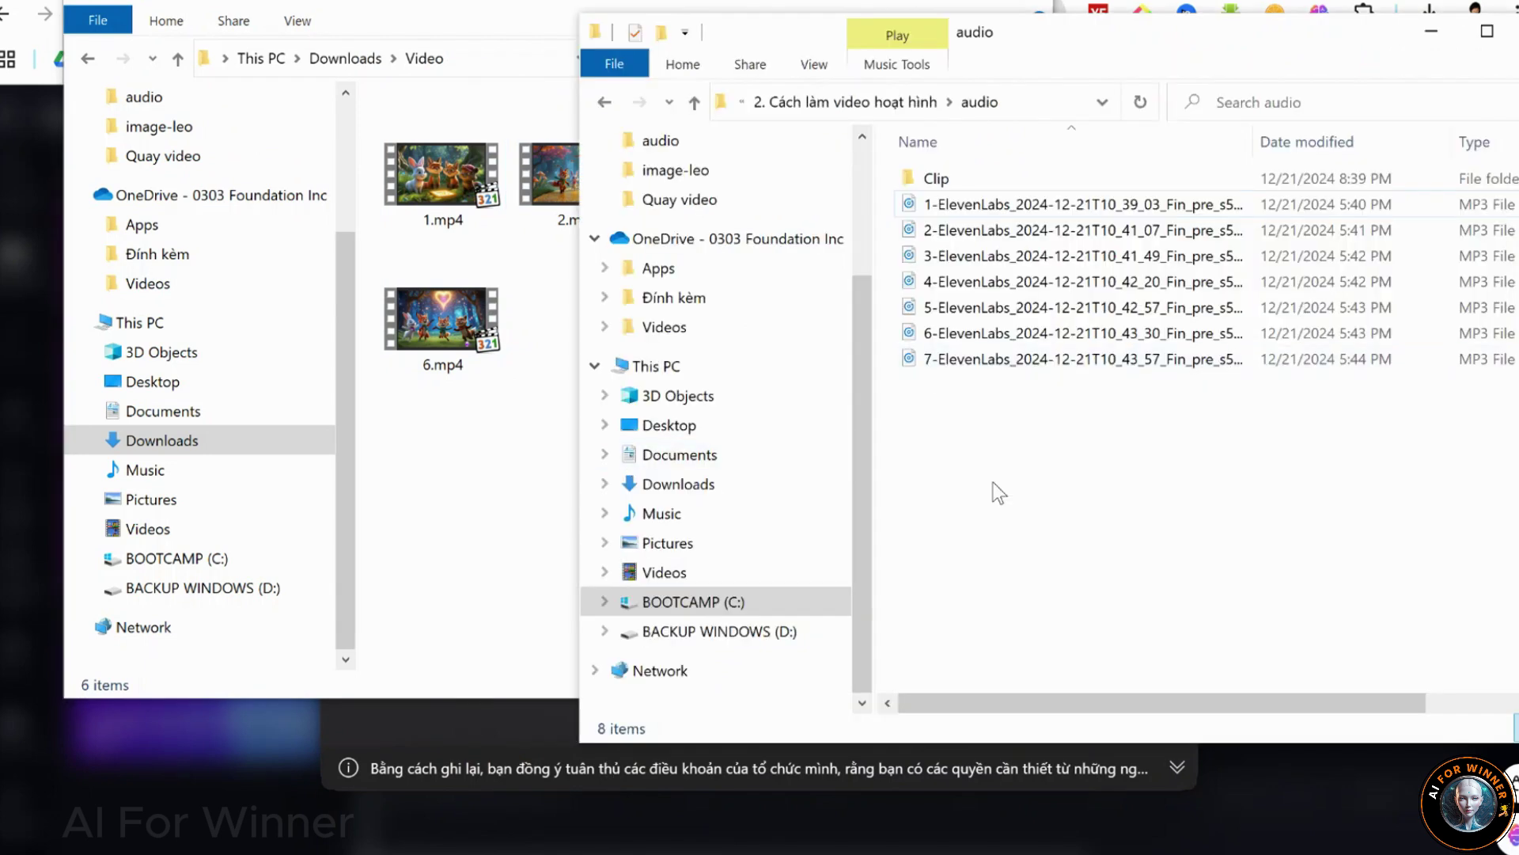
- Select all seven numbered narration MP3 files in the audio folder
drag(1004, 452, 1192, 194)
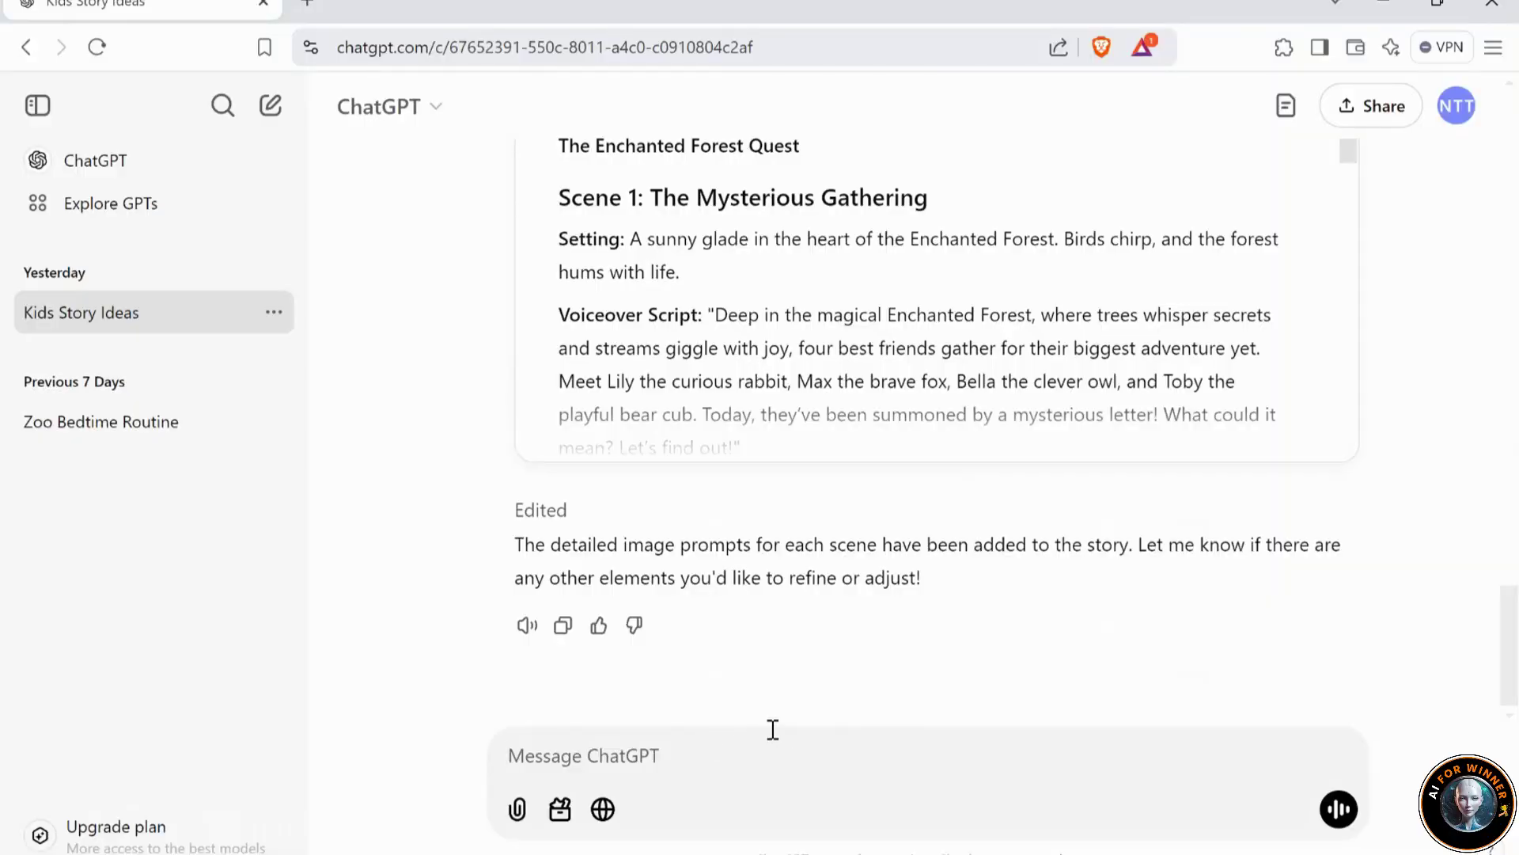
- Ask ChatGPT for YouTube Studio music suggestions matching each scene of the script
click(772, 730)
text(Based on the script above, suggest suitable music tracks available on YouTube Studio)
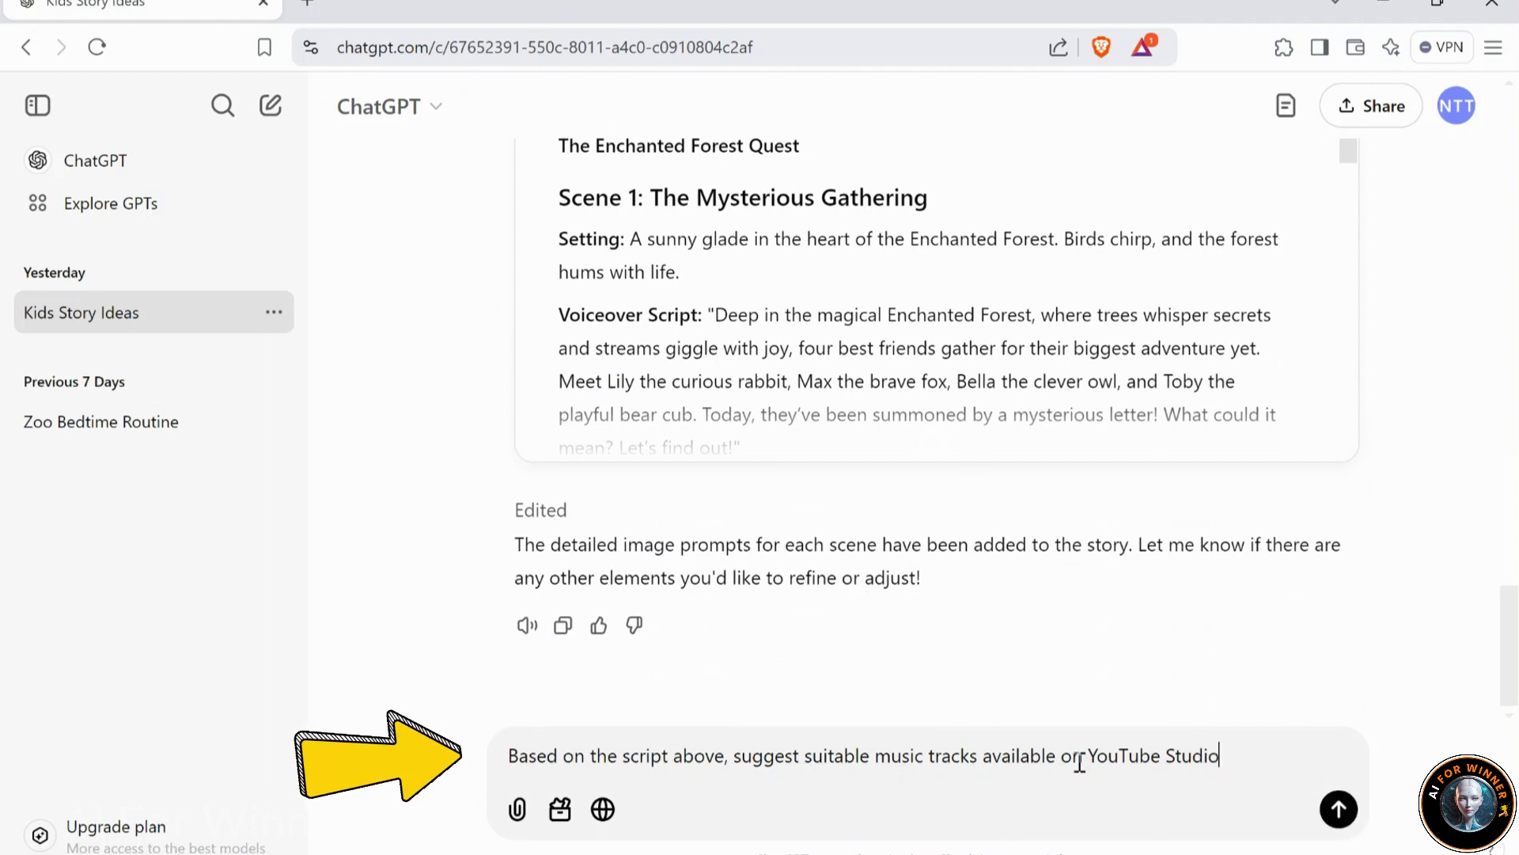
click(1374, 810)
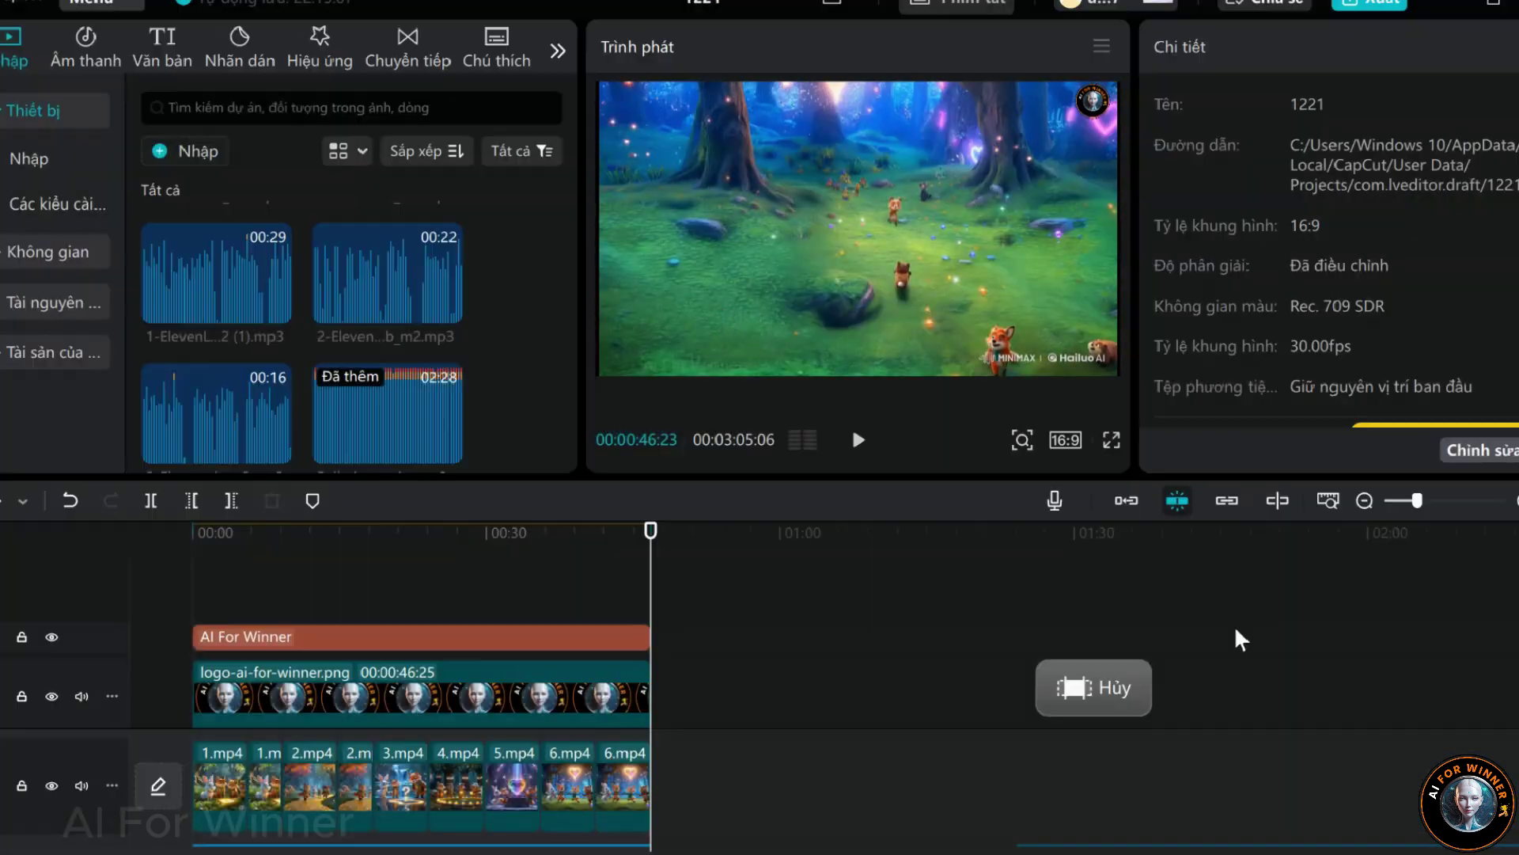
- Cancel the pending CapCut operation with Hủy
click(1124, 694)
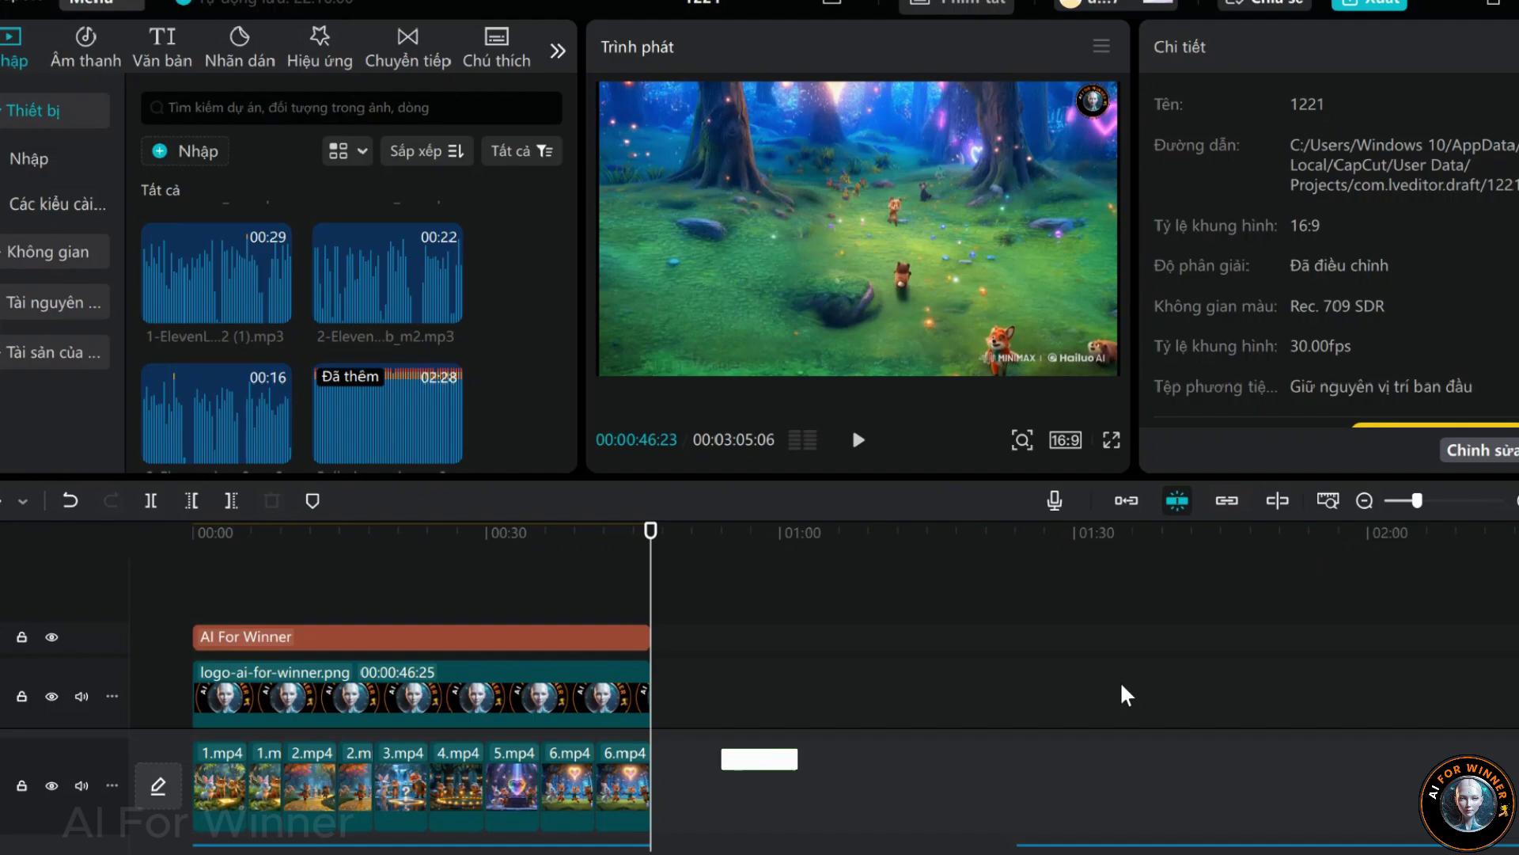